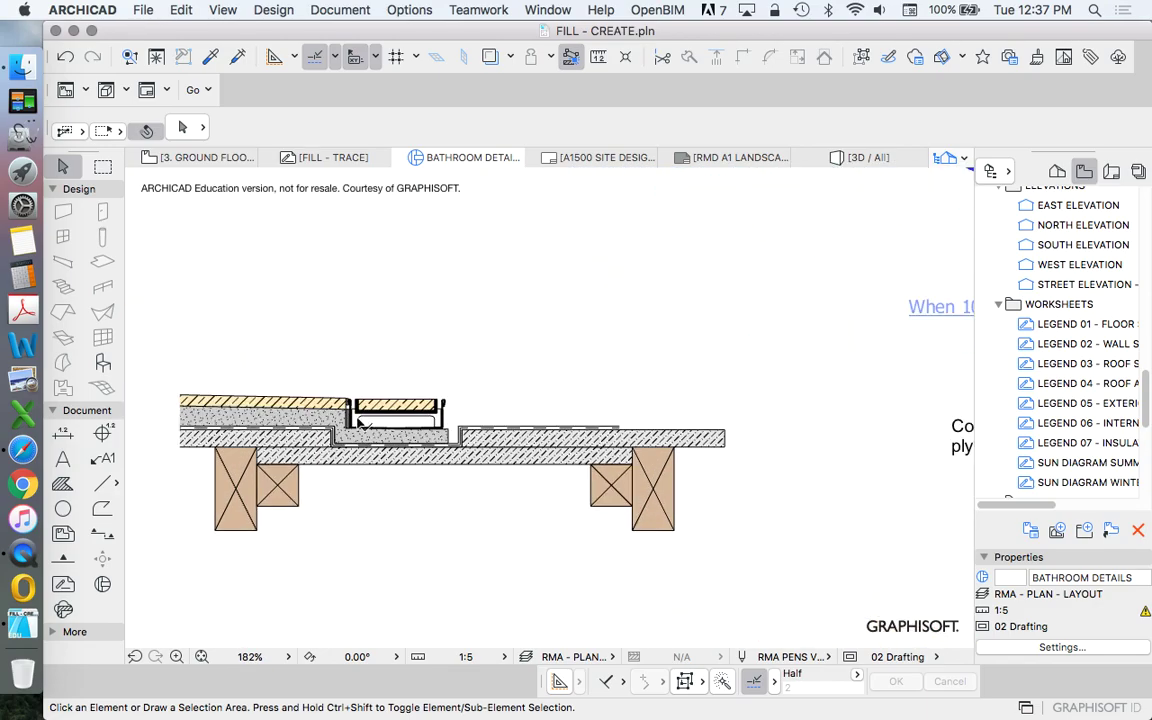
Examine the floor drain detail against the 100Tii reference drawing, including the grate, membrane, rebate, floor sheeting and drain pipe.
scroll(349, 428, "up", 3)
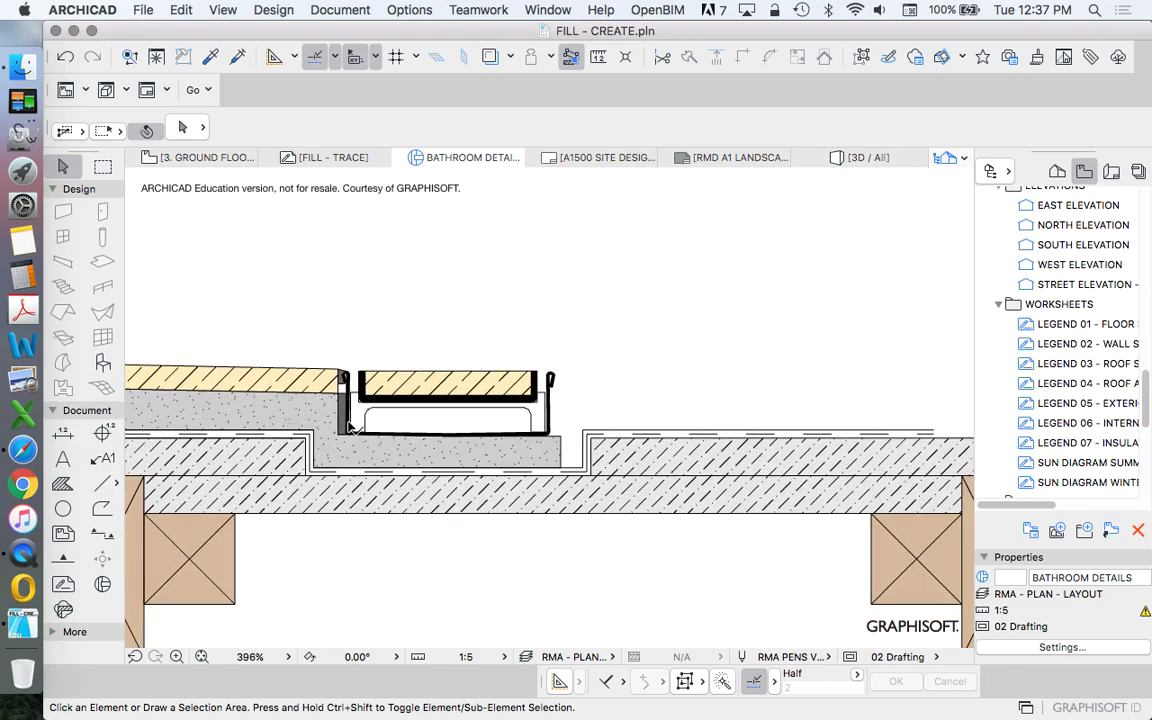
scroll(578, 468, "down", 4)
scroll(488, 450, "up", 3)
scroll(420, 440, "up", 1)
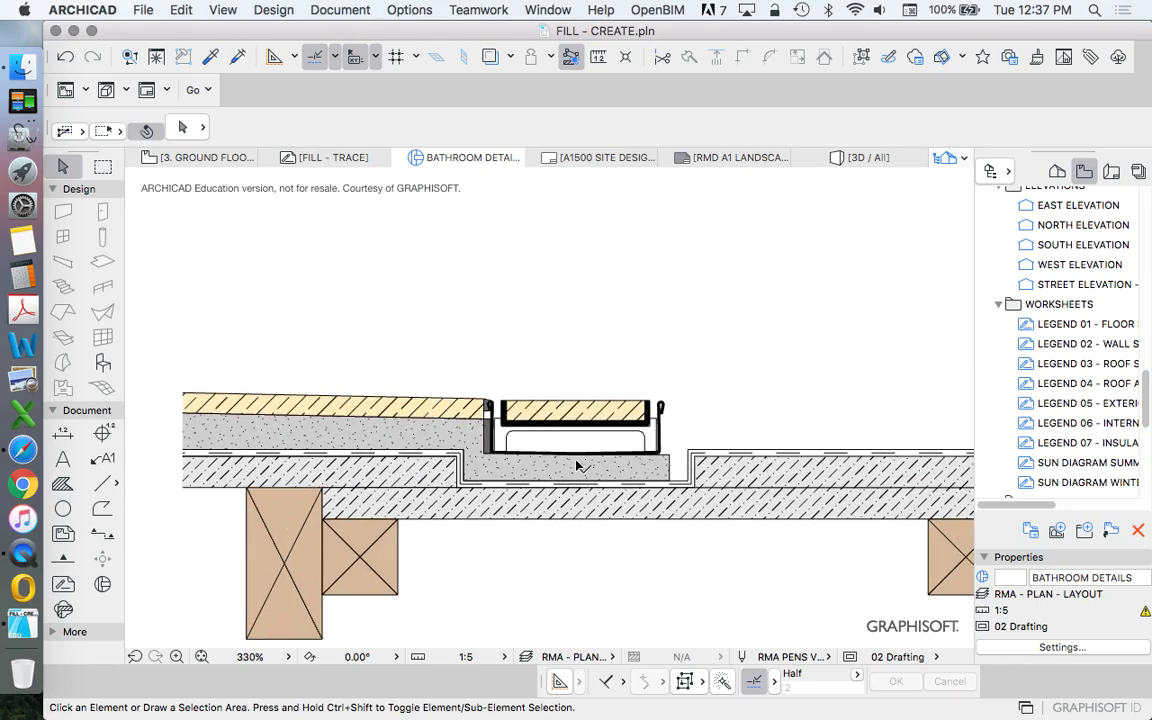
scroll(573, 468, "down", 6)
scroll(726, 305, "down", 2)
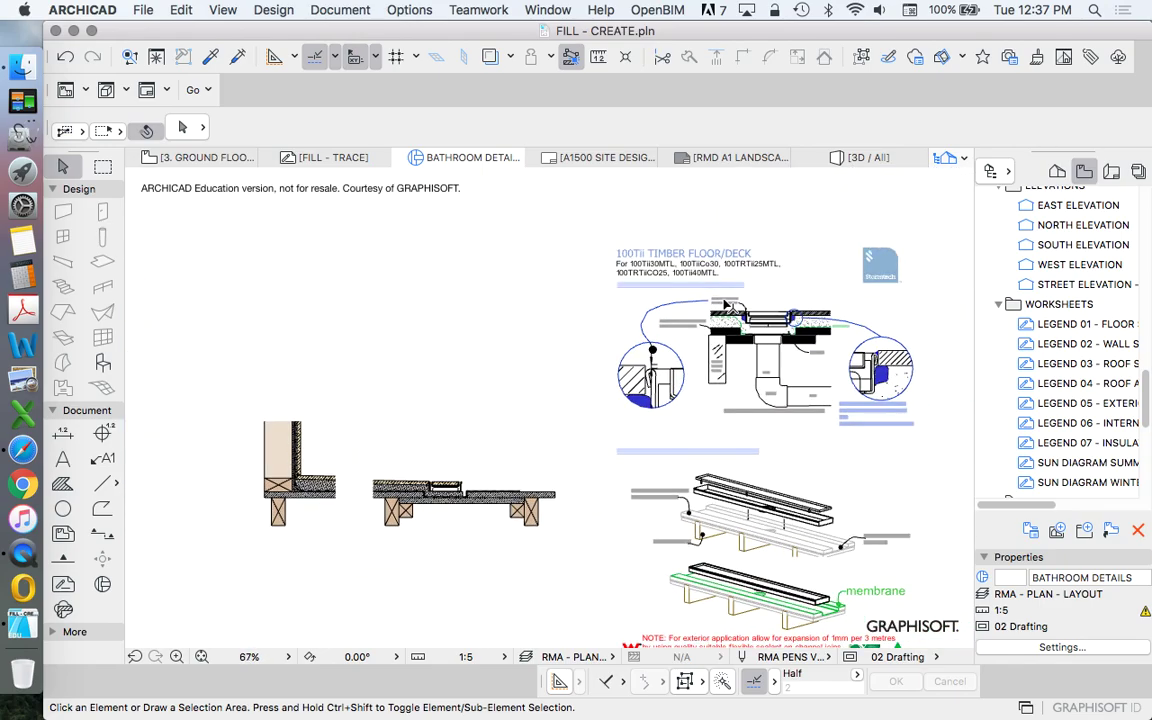
scroll(726, 305, "up", 5)
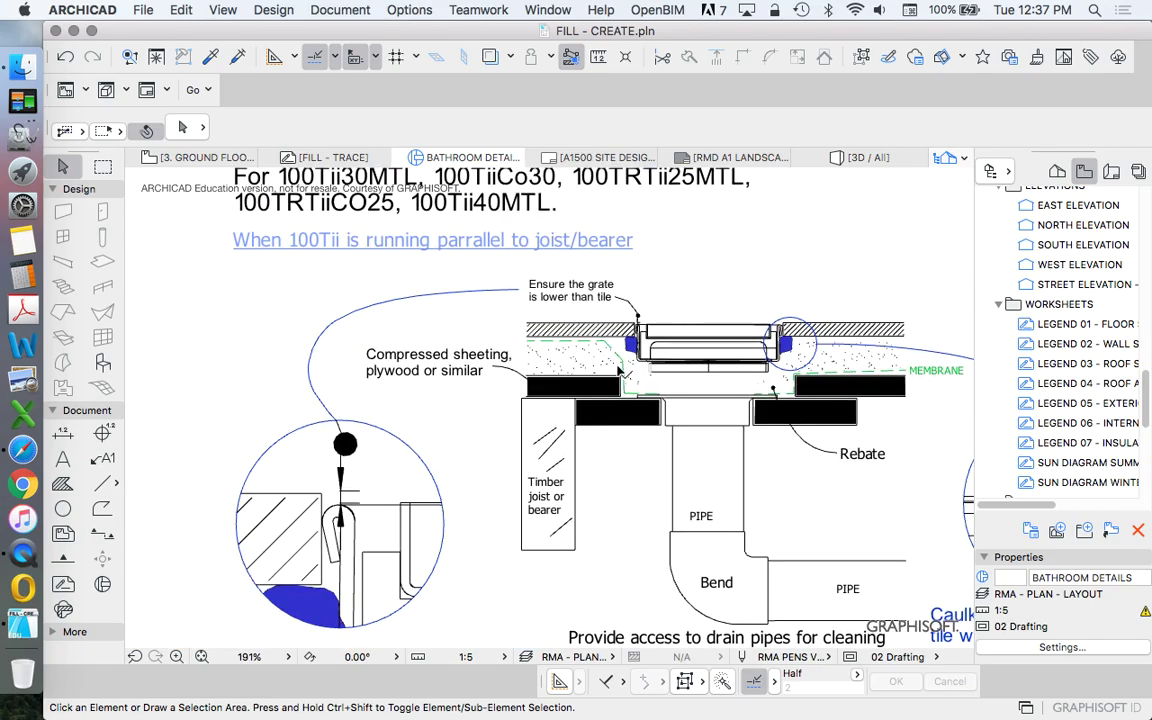
scroll(612, 377, "down", 6)
scroll(612, 377, "up", 1)
scroll(647, 363, "up", 7)
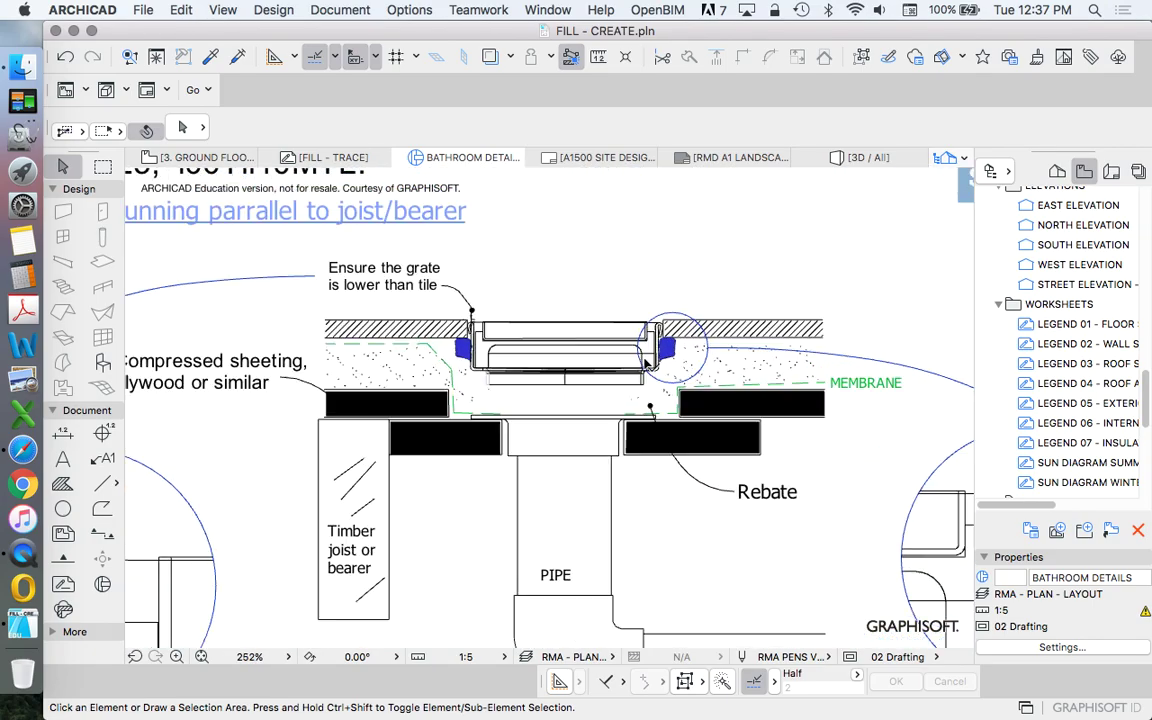
scroll(647, 363, "up", 3)
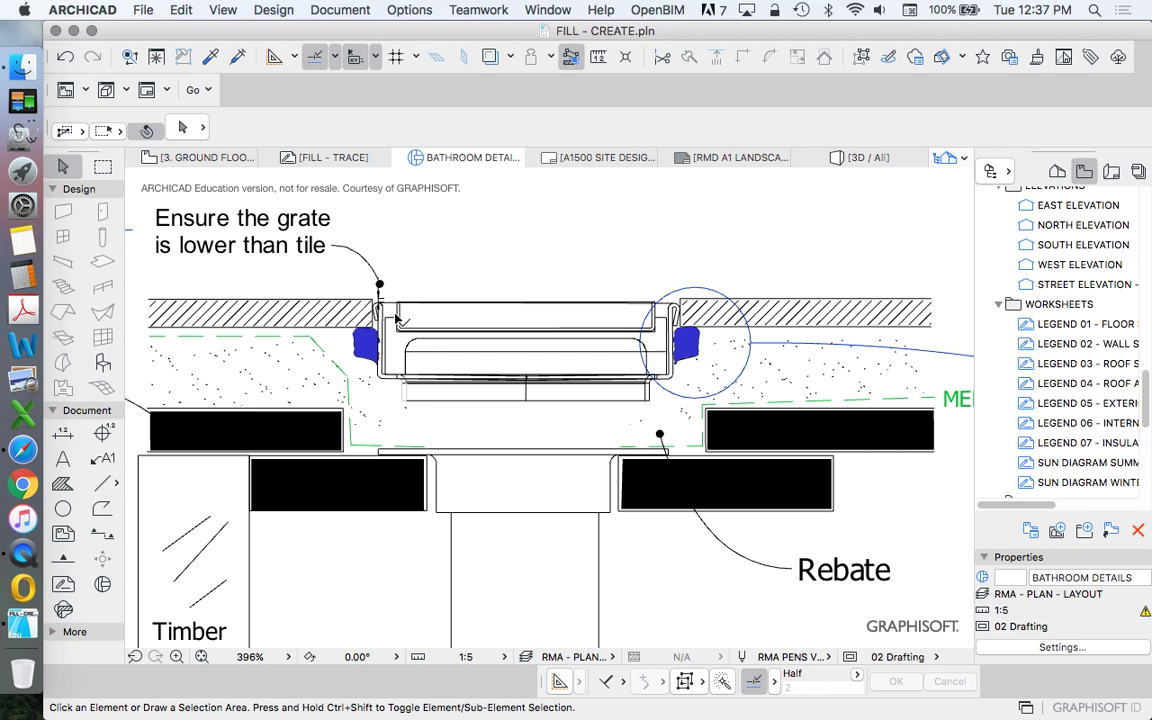
scroll(728, 444, "down", 4)
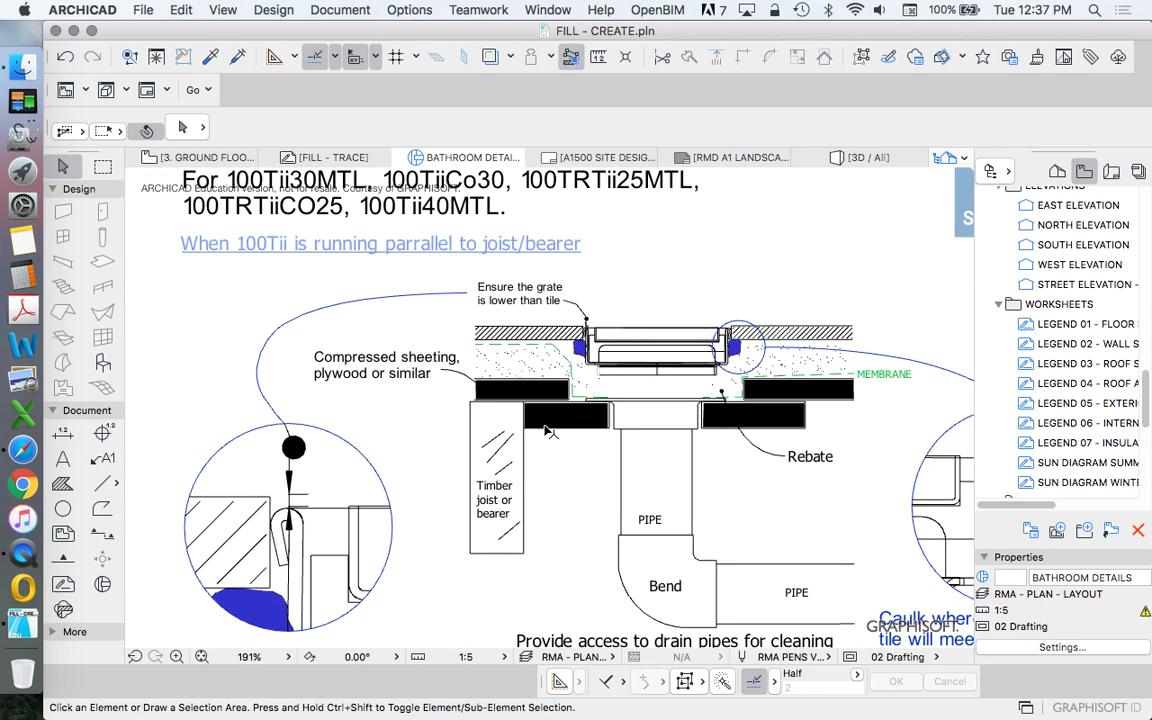
scroll(548, 425, "up", 4)
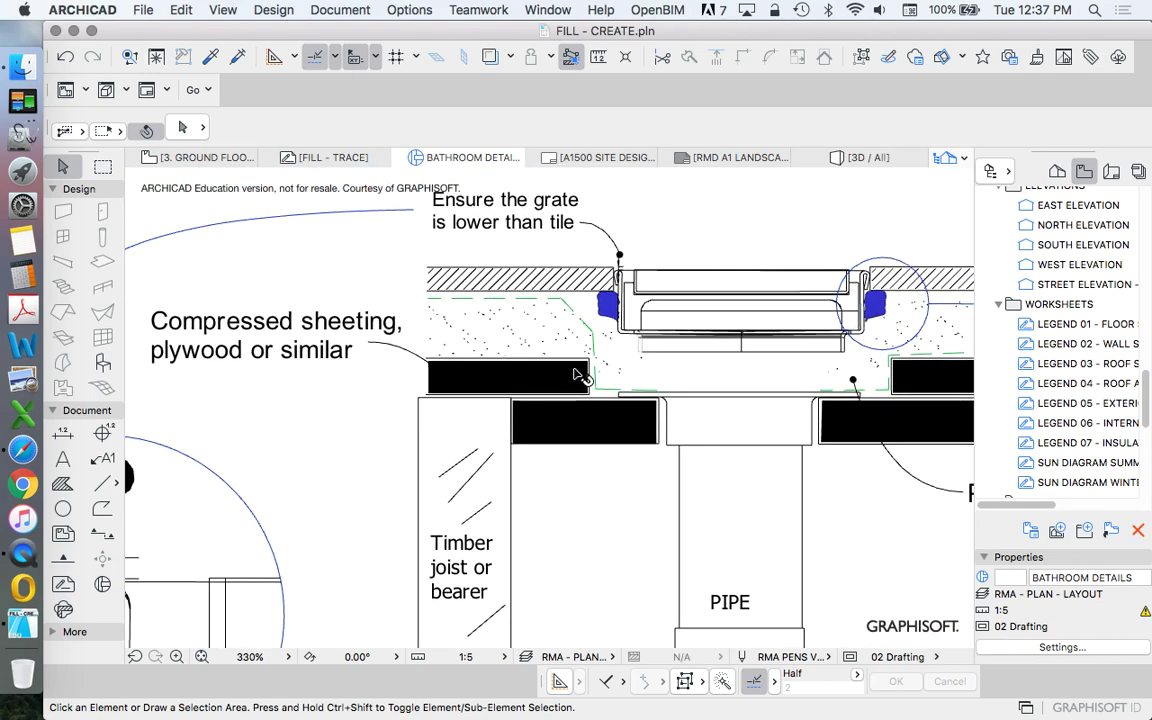
scroll(575, 373, "down", 2)
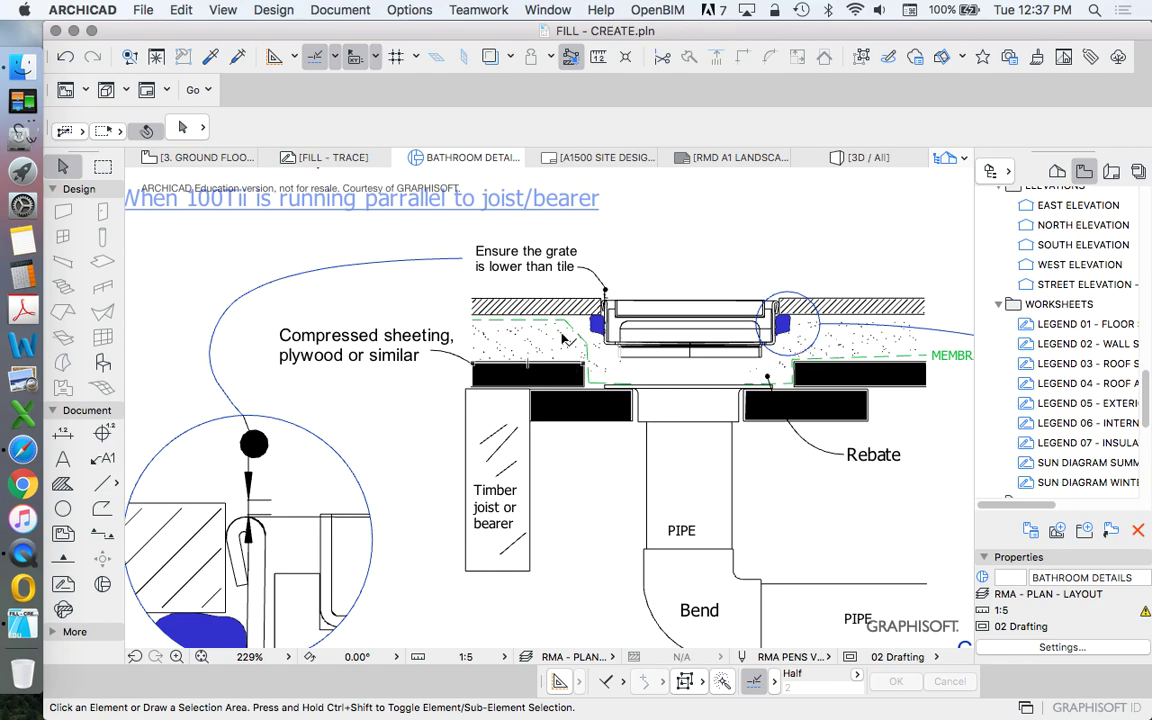
Insert a node on the top edge of the sand bed fill and snap it to the drain tray's lower right corner.
scroll(566, 341, "down", 5)
scroll(456, 456, "up", 5)
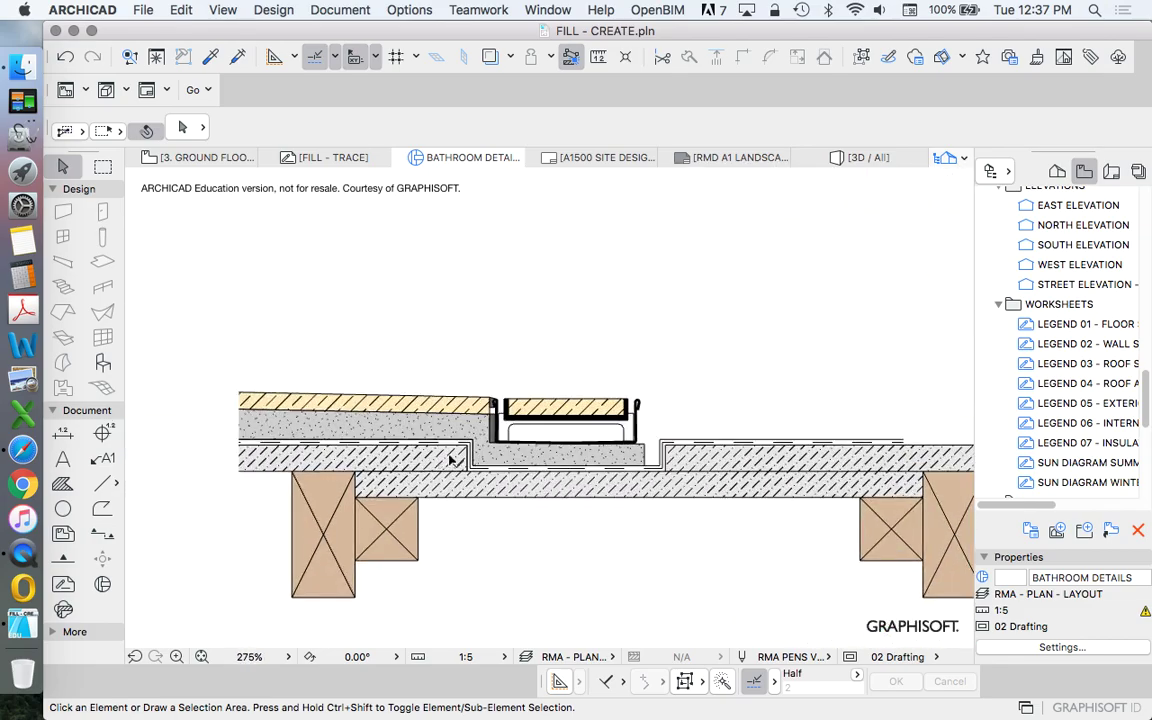
scroll(455, 456, "up", 3)
left_click(560, 481)
scroll(530, 303, "down", 2)
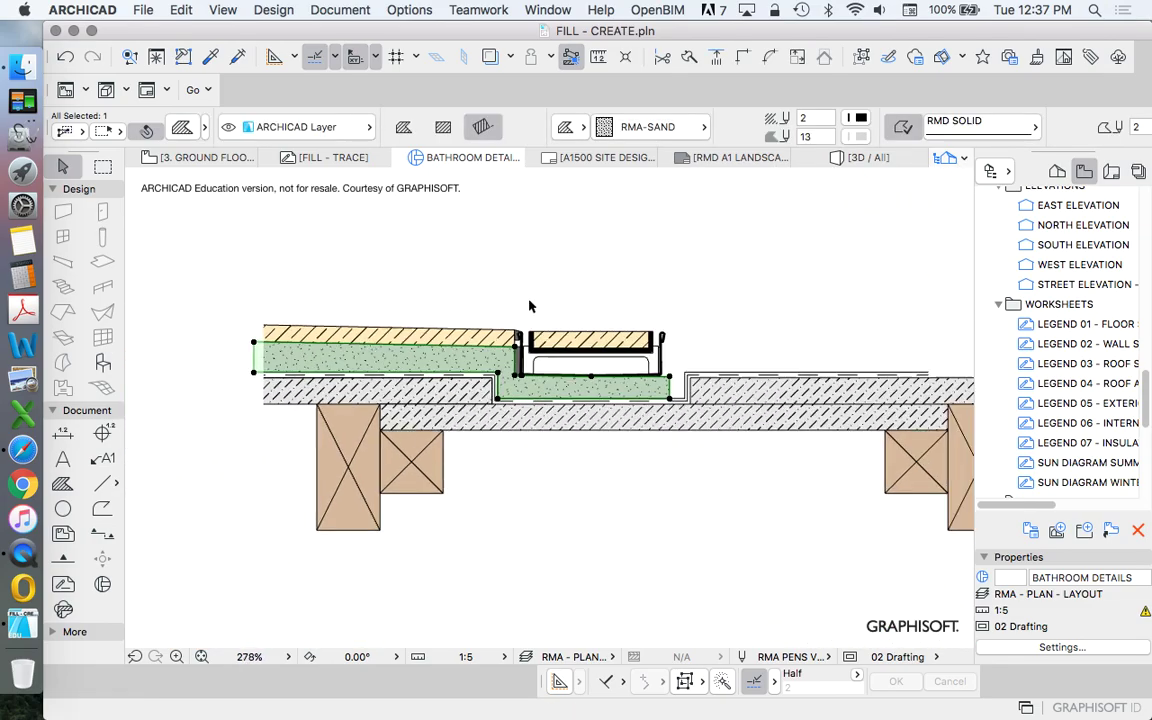
scroll(684, 363, "up", 6)
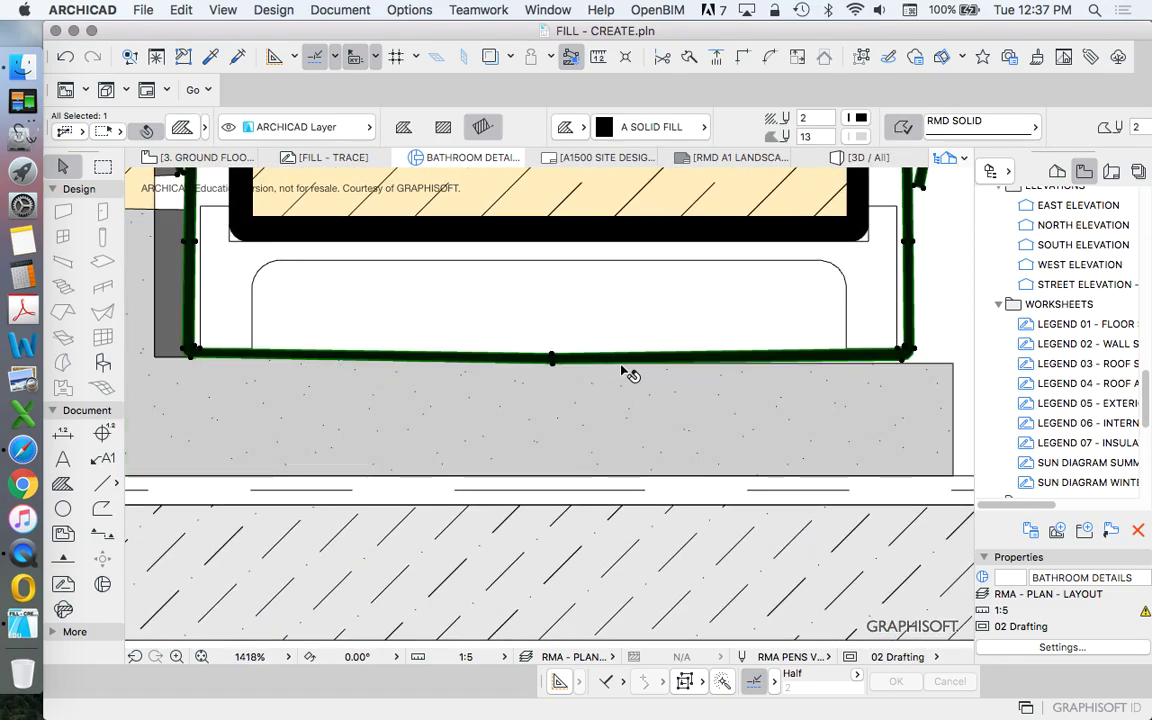
left_click(607, 384)
key("Escape")
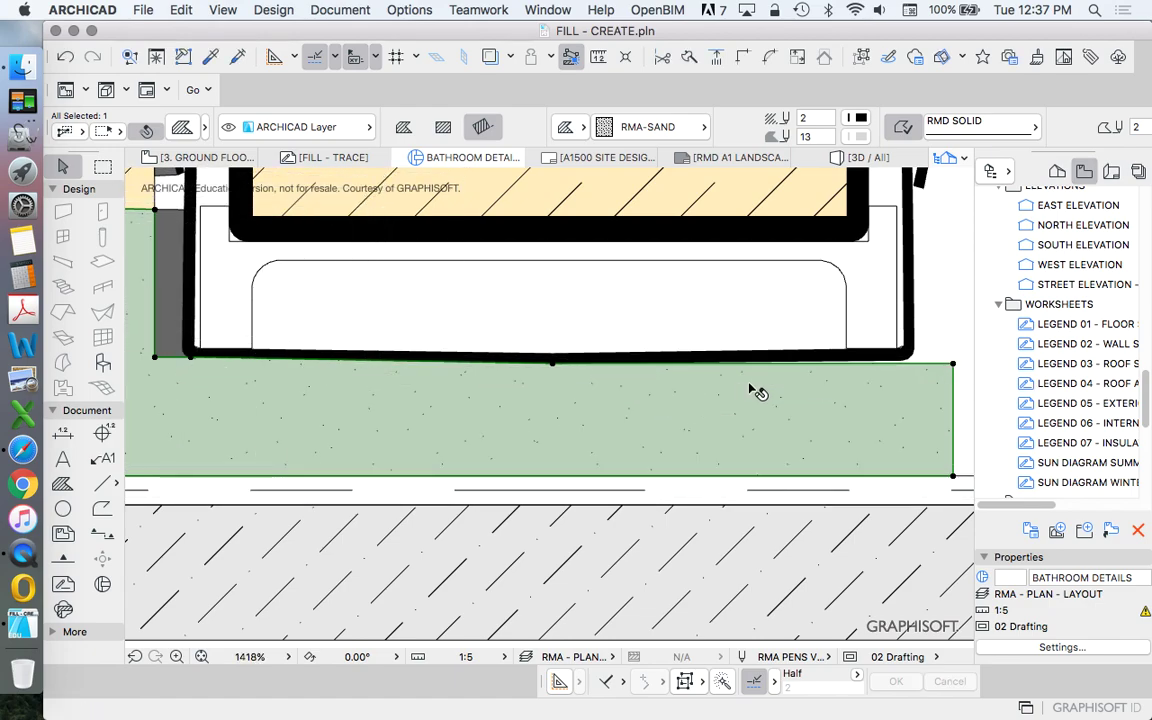
left_click(921, 364)
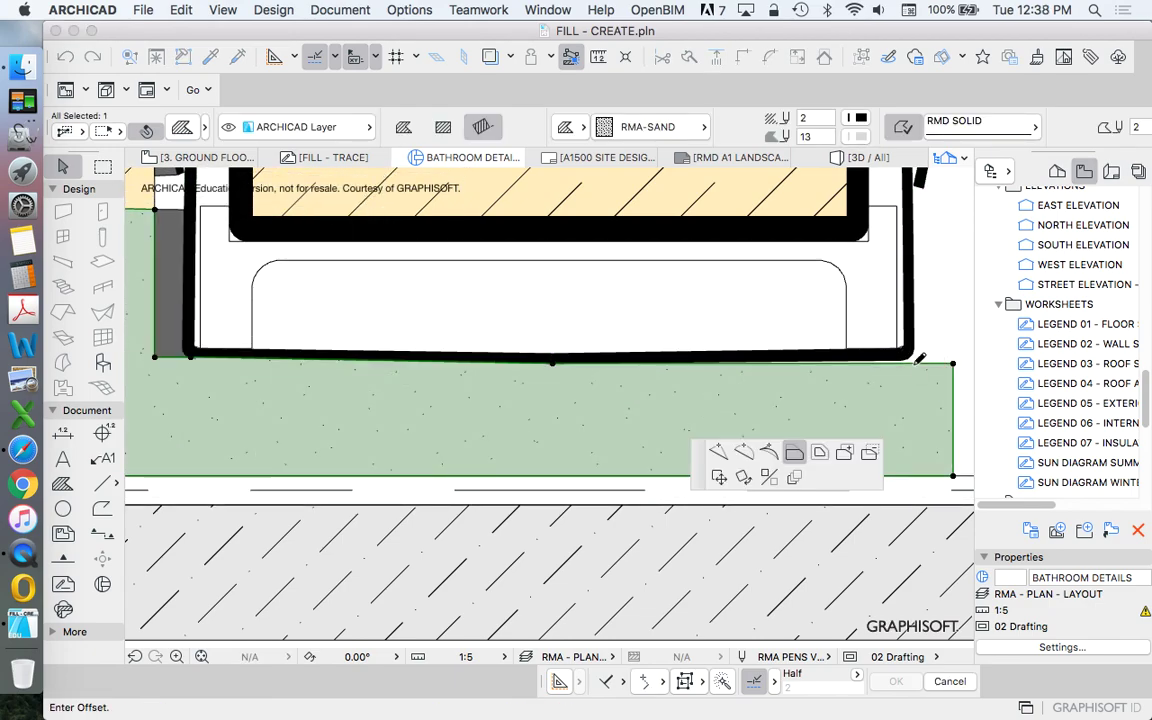
scroll(921, 363, "up", 3)
left_click(716, 451)
left_click(888, 353)
scroll(871, 356, "down", 5)
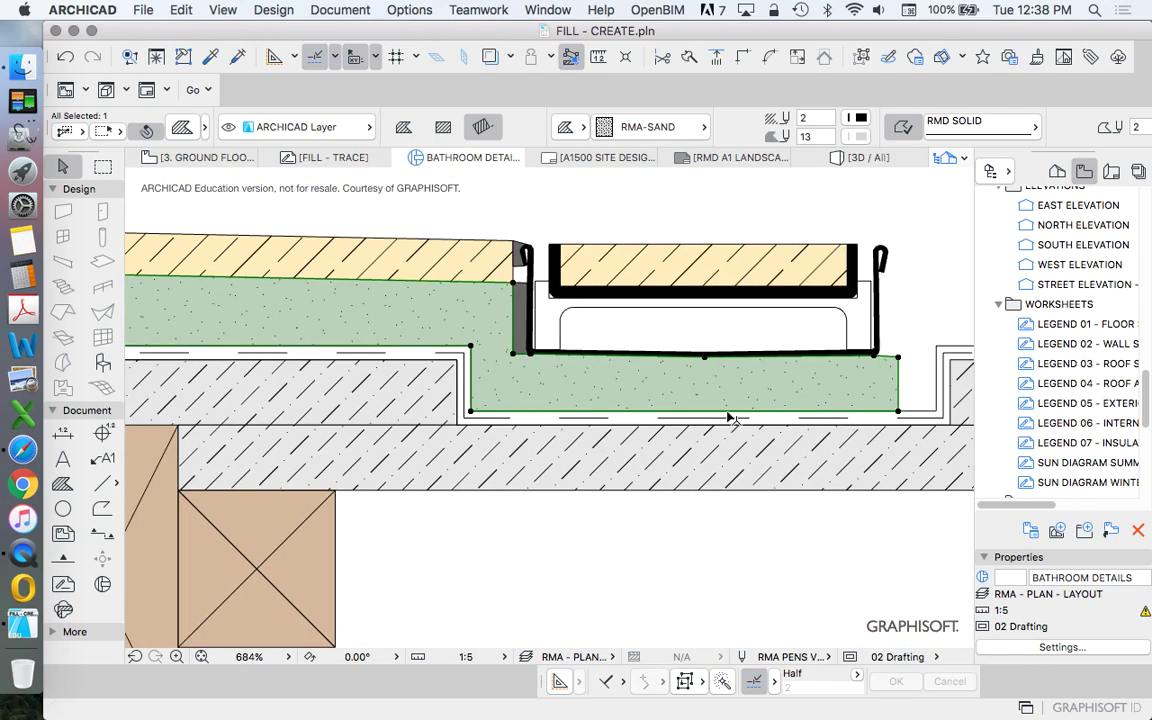
key("Escape")
scroll(571, 401, "down", 5)
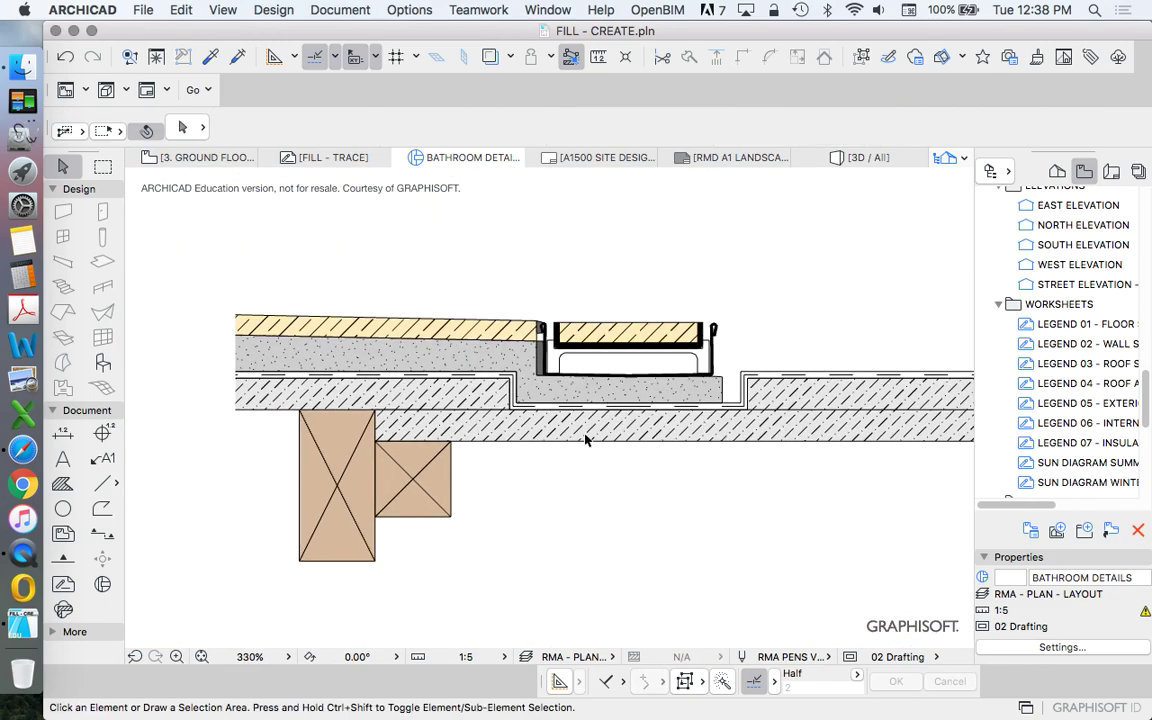
Check the pipe arrangement in the reference drawing, and activate the Line tool with the RMA 01 SOLID line type.
scroll(560, 435, "down", 8)
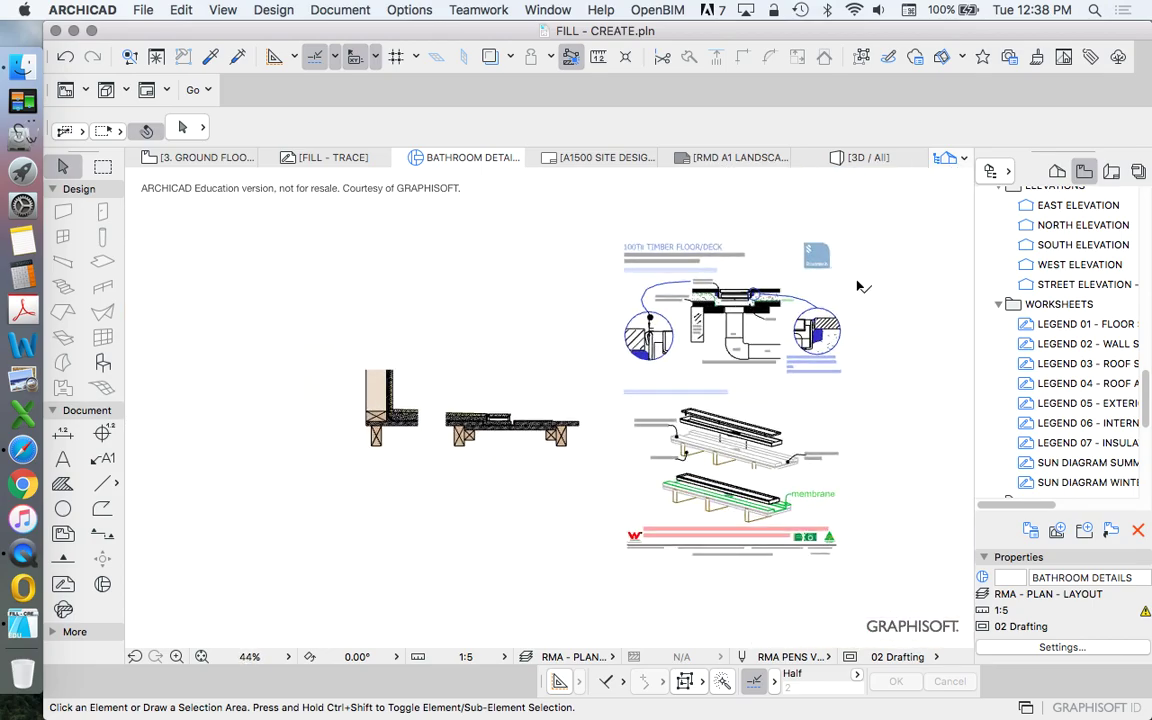
scroll(560, 360, "up", 5)
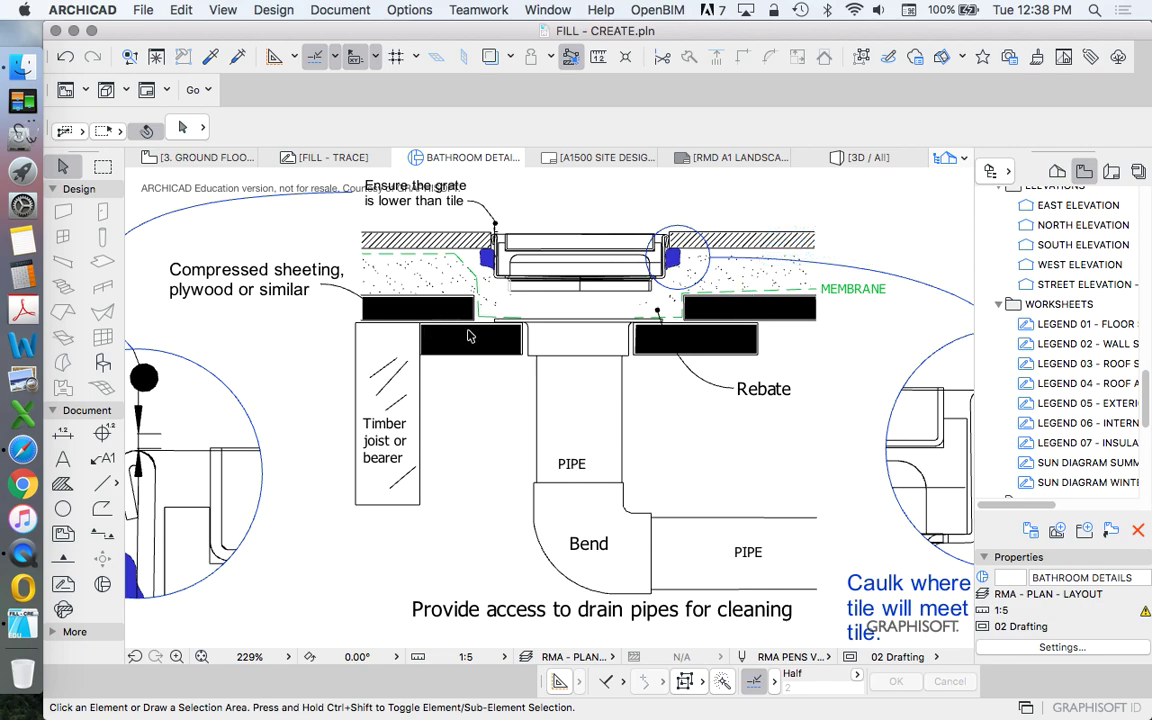
scroll(684, 283, "down", 8)
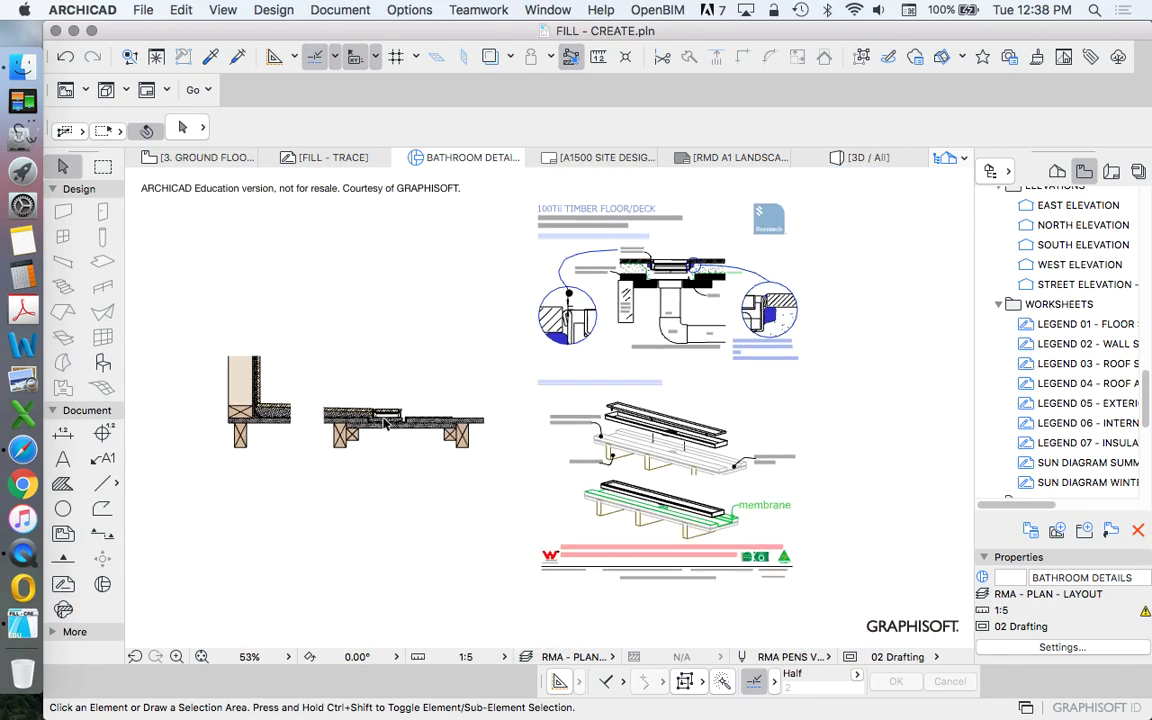
scroll(363, 430, "up", 10)
left_click(513, 427)
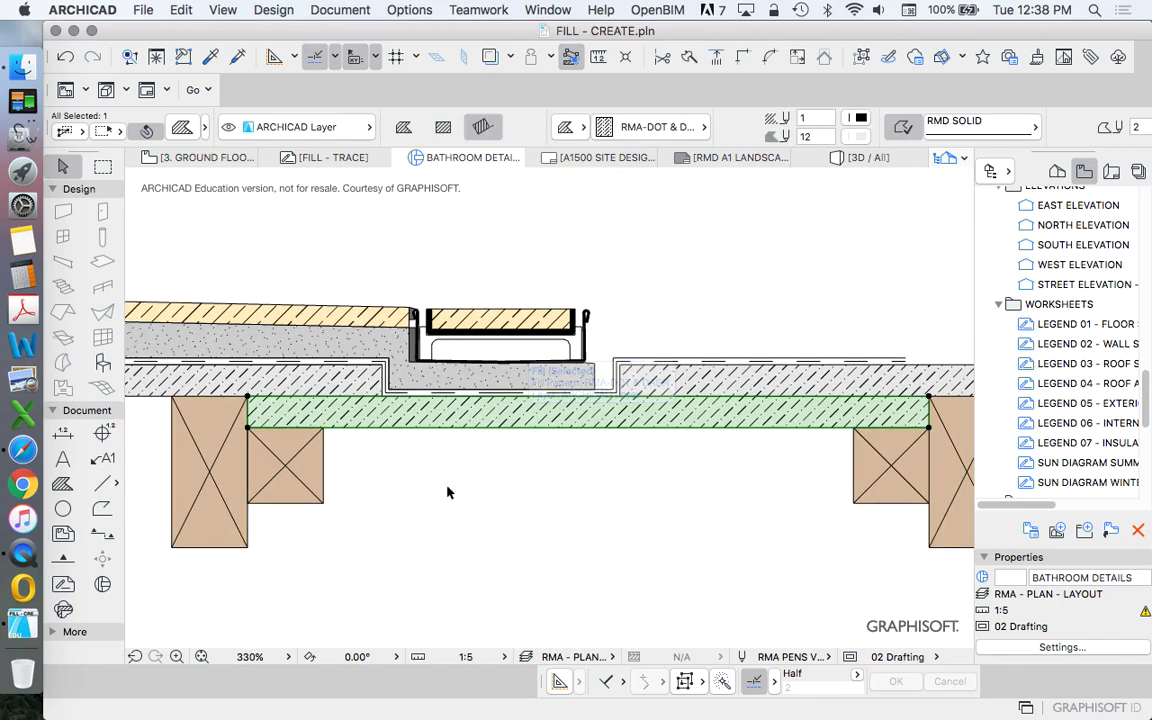
left_click(103, 484)
left_click(680, 122)
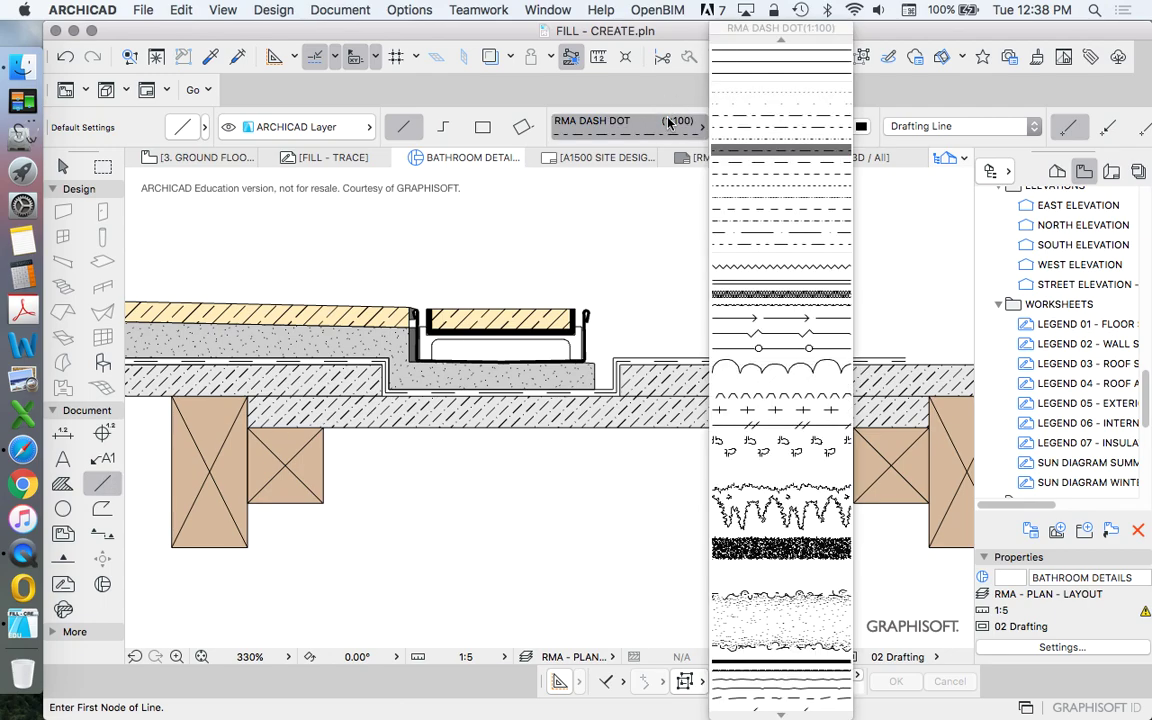
left_click(800, 69)
left_click(502, 362)
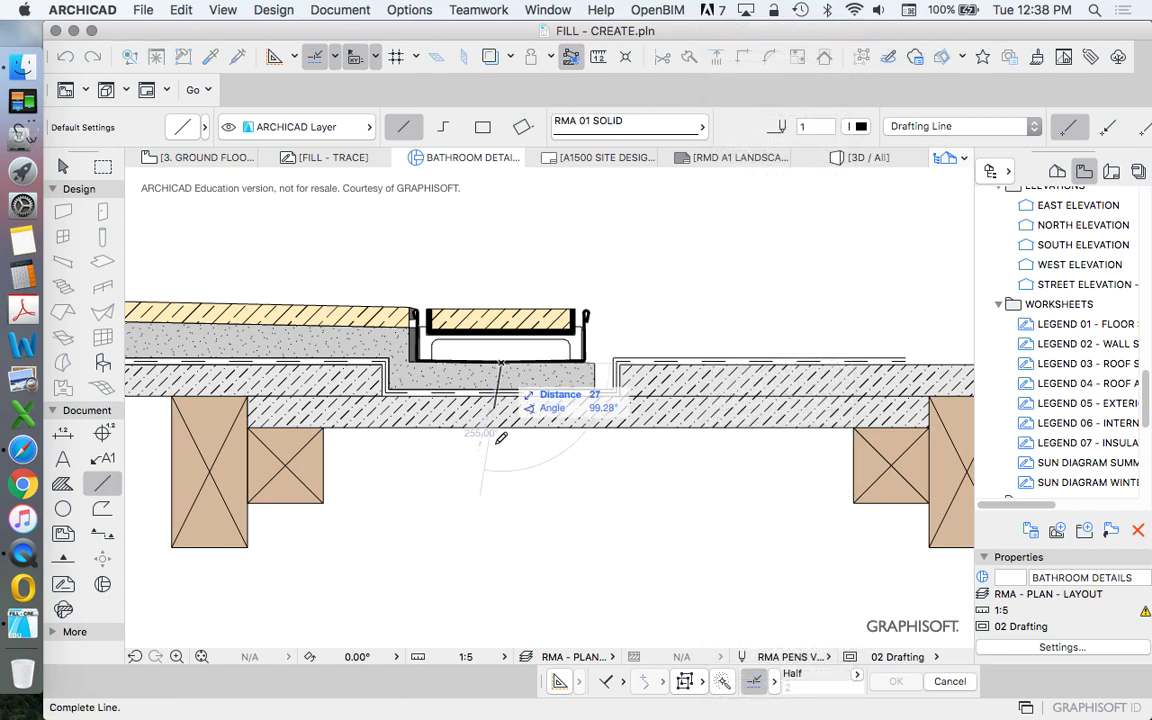
left_click(504, 605)
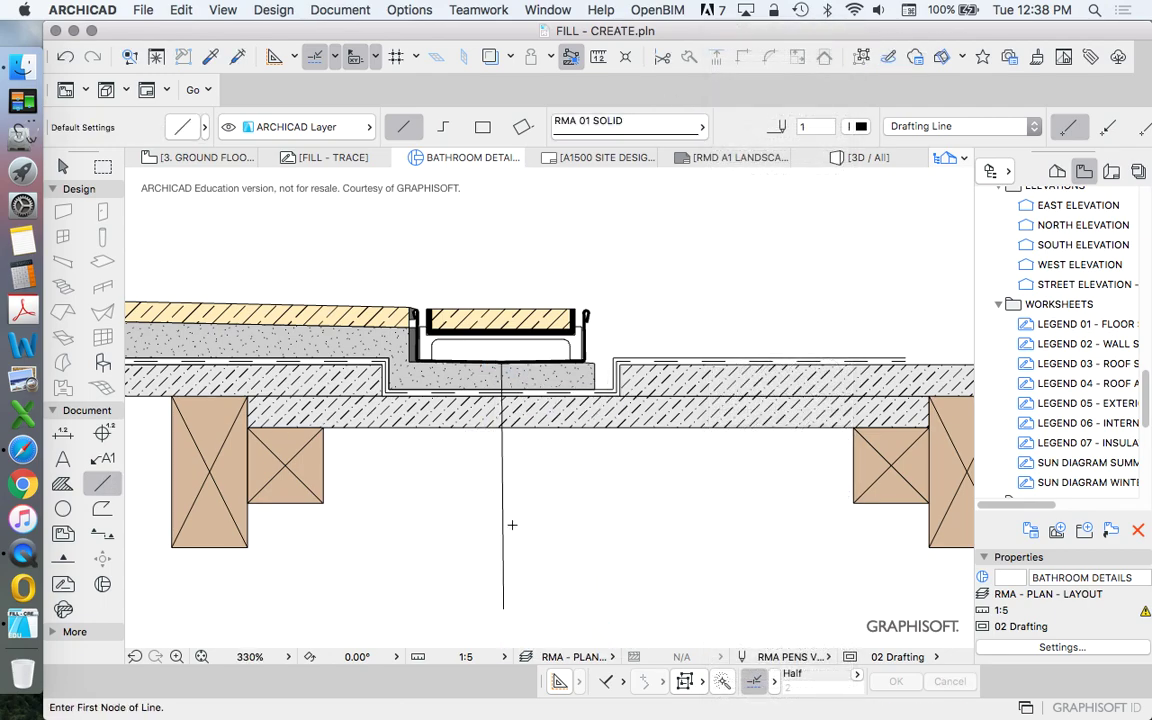
key("super+z")
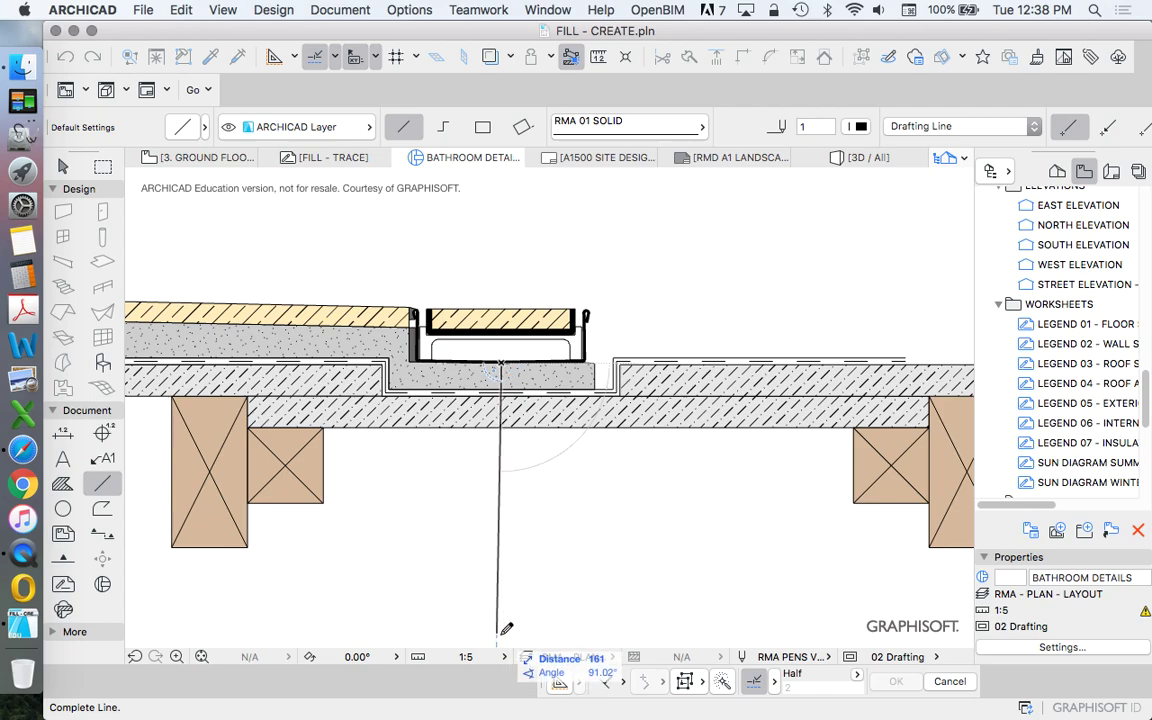
left_click(499, 514)
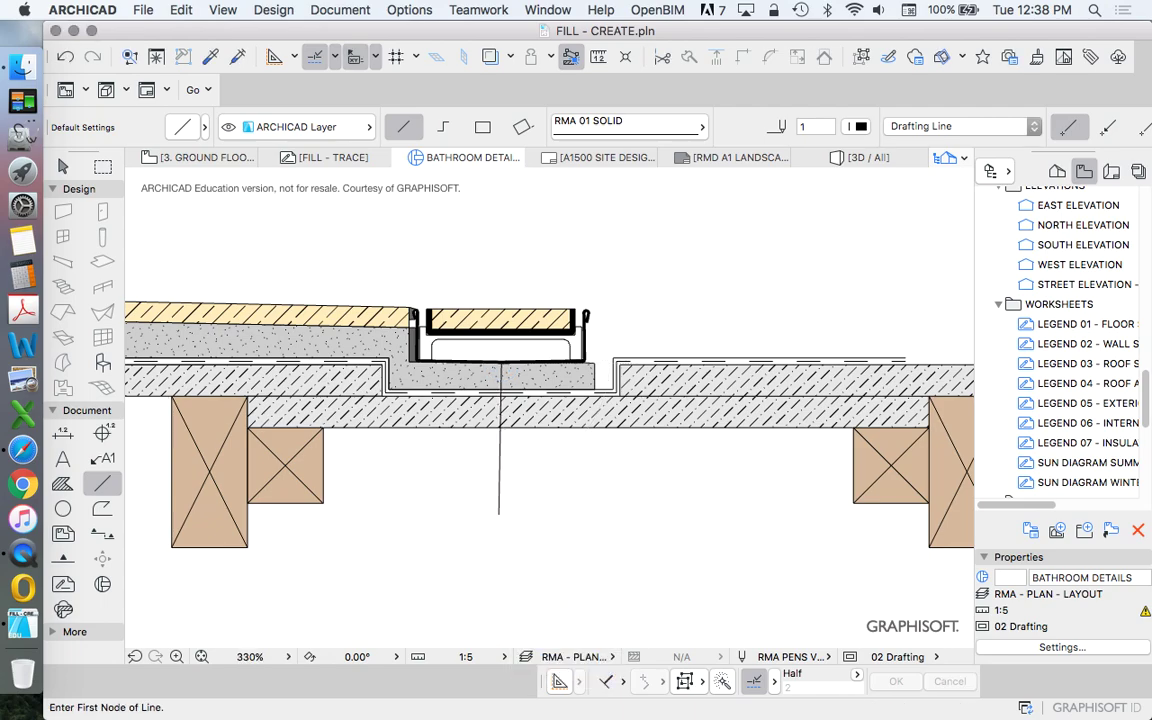
key("Escape")
key("Delete")
Draw a vertical line from the grate's top centre down past the floor sheets, and move it to the drain tray's left side.
key("w")
left_click(500, 310)
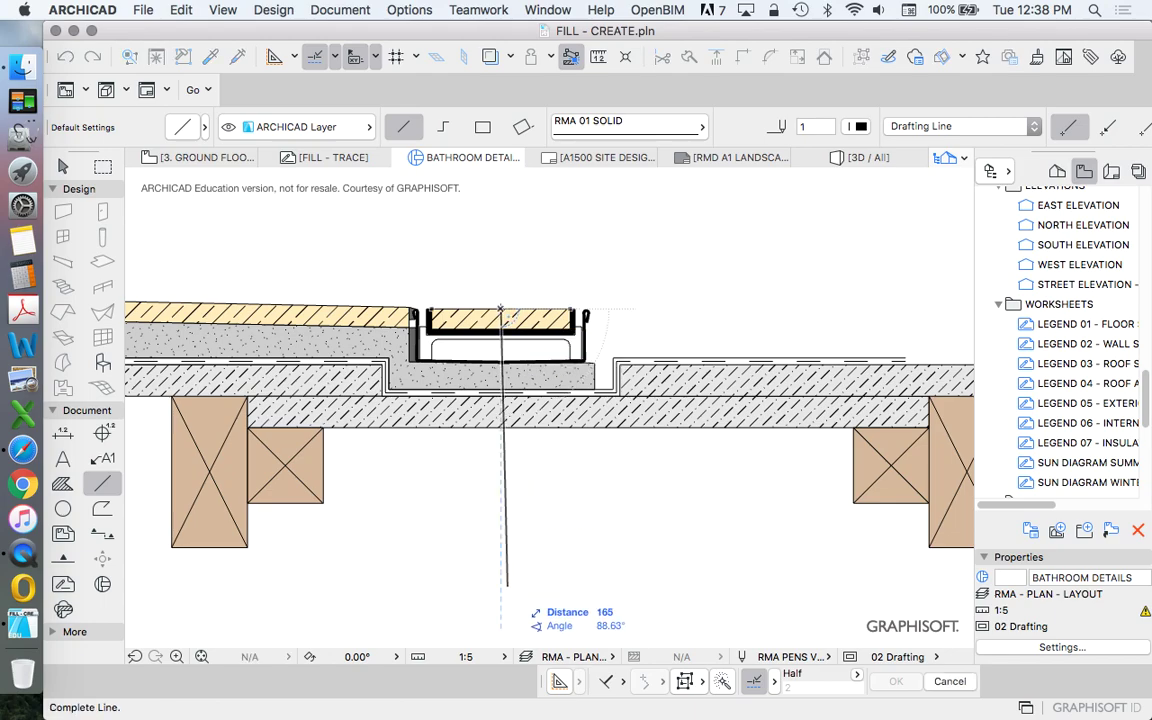
left_click(500, 597)
key("Escape")
left_click_drag(500, 529, 416, 528)
Make a copy of the vertical line at a distance of 100 horizontally towards the drain tray's right side.
right_click(559, 380)
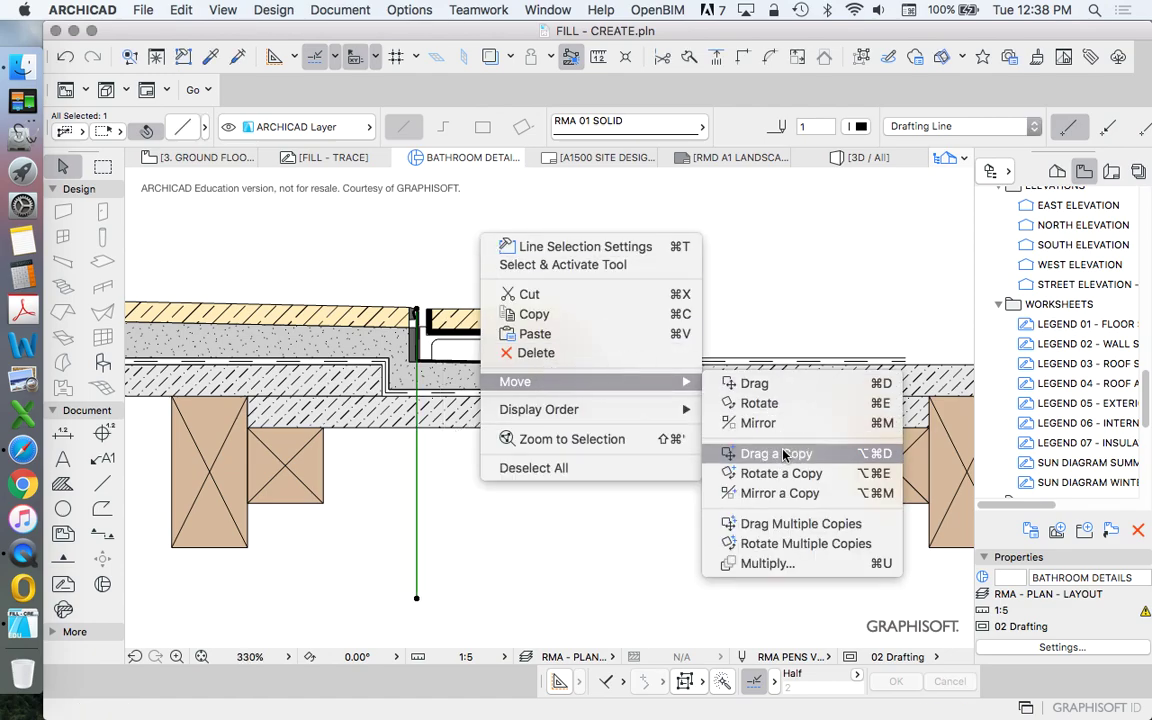
left_click(785, 452)
left_click(485, 508)
key("Tab")
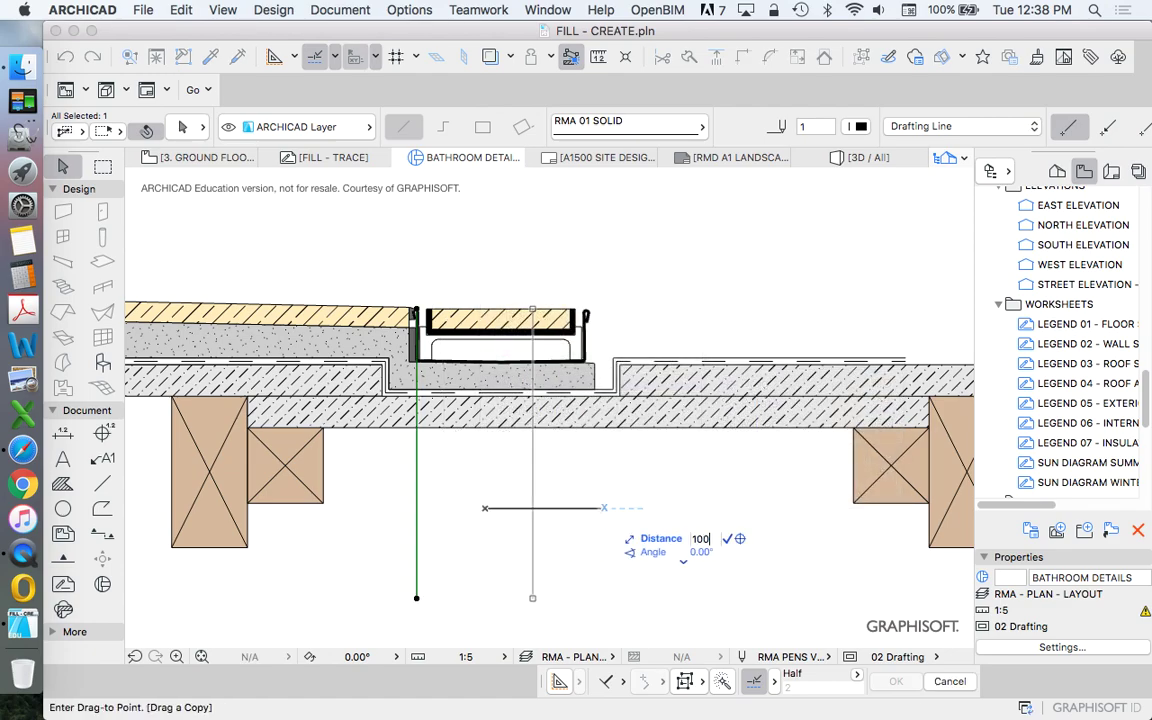
key("Return")
Split both vertical lines along the underside of the lower floor sheet, keeping the upper portions selected.
left_click_drag(362, 483, 608, 508)
left_click(621, 52)
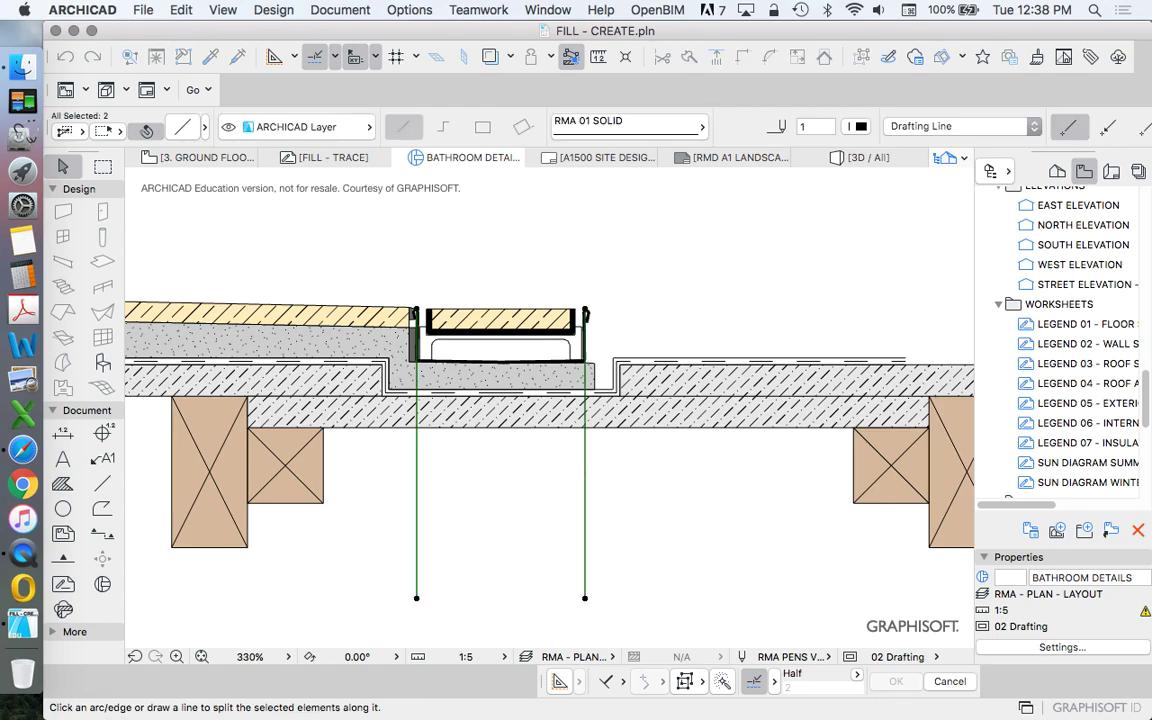
left_click(662, 428)
left_click(664, 390)
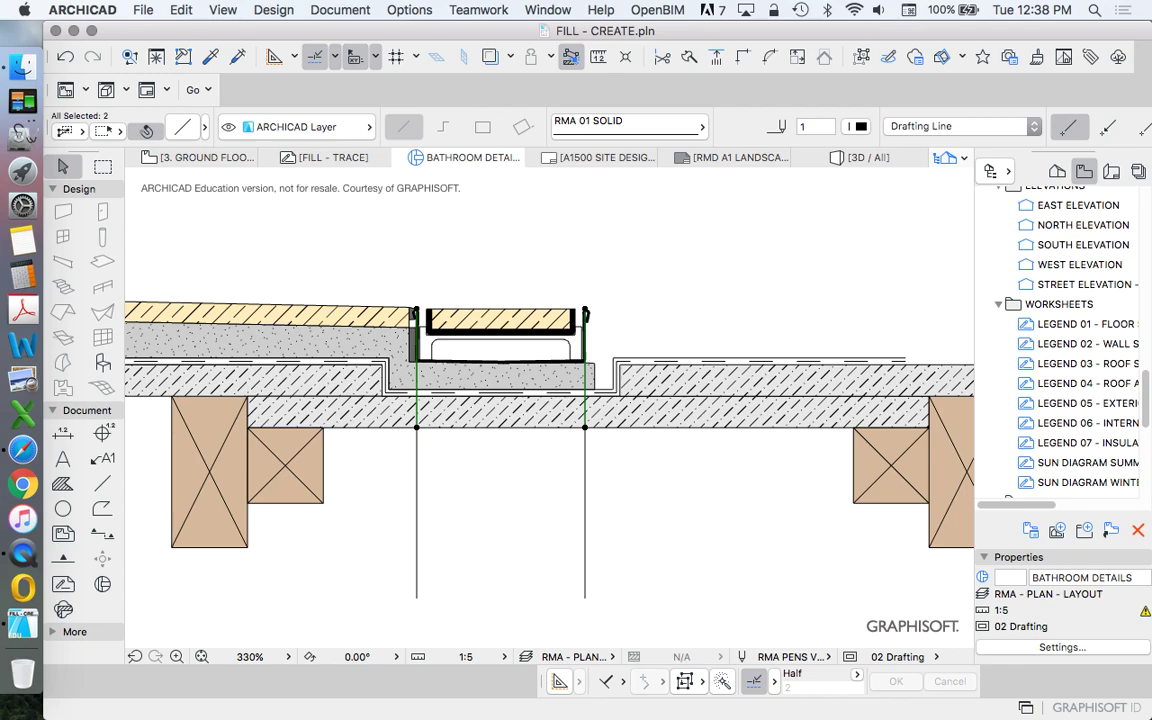
Set the upper portions of both pipe lines to RMA 09 DASH TINY and split them along the lower floor sheet's top edge.
left_click(628, 126)
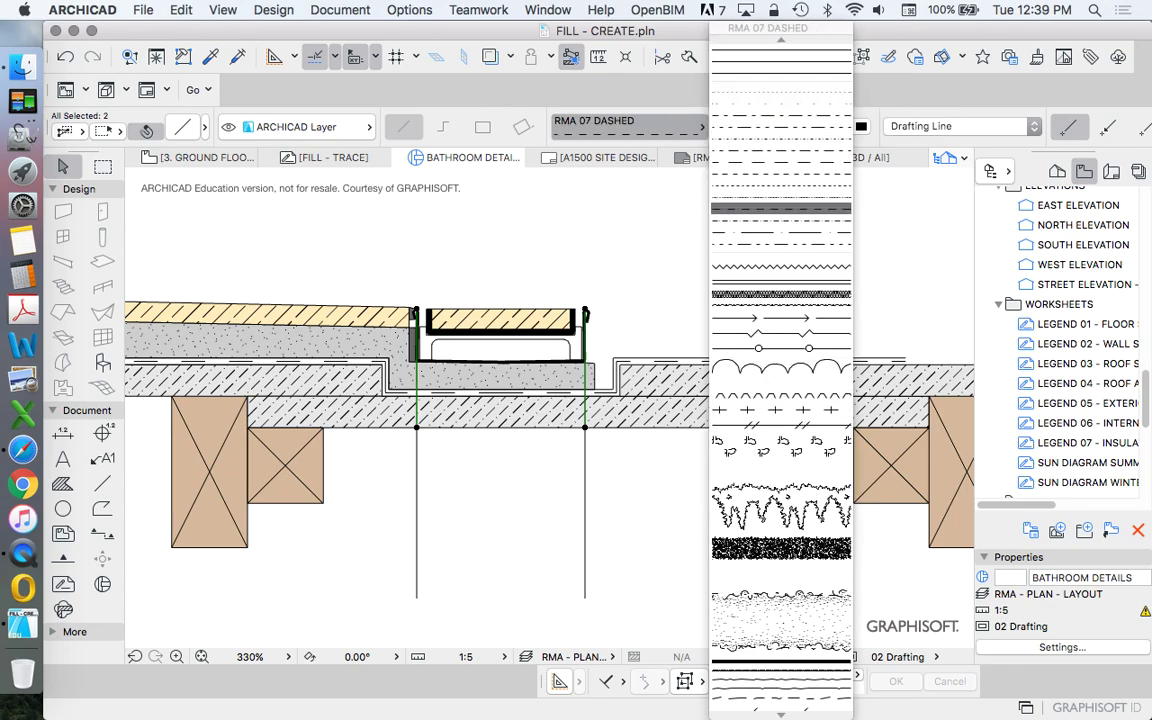
left_click(780, 208)
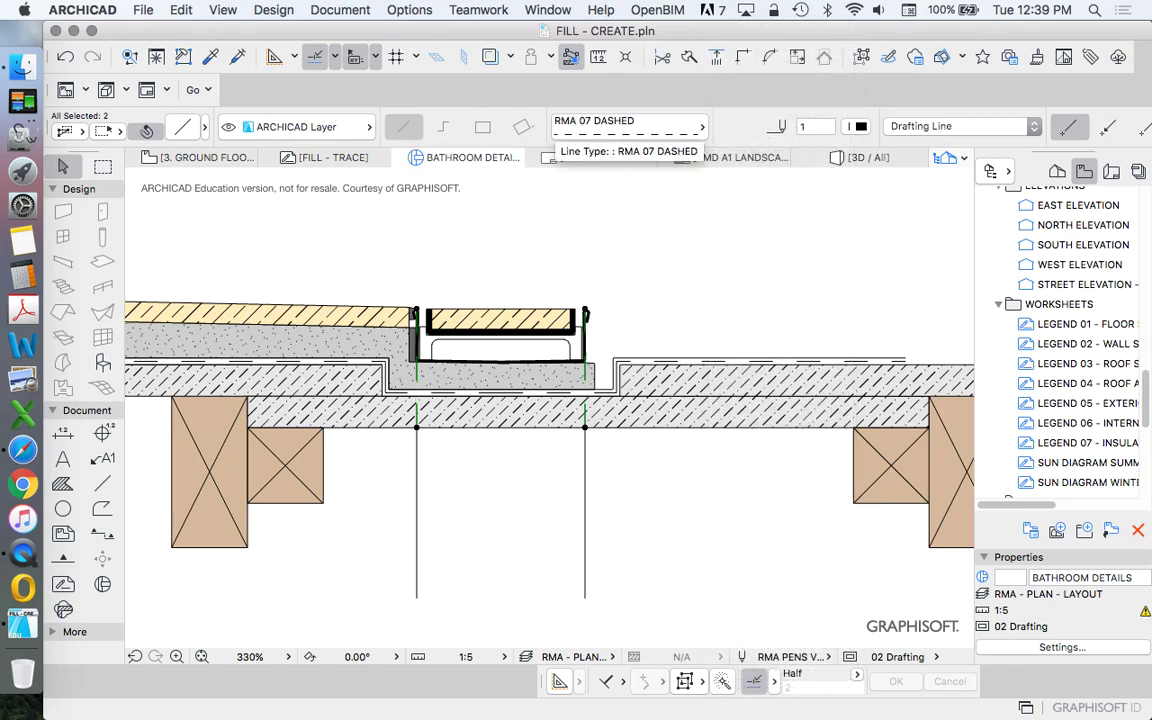
left_click(628, 126)
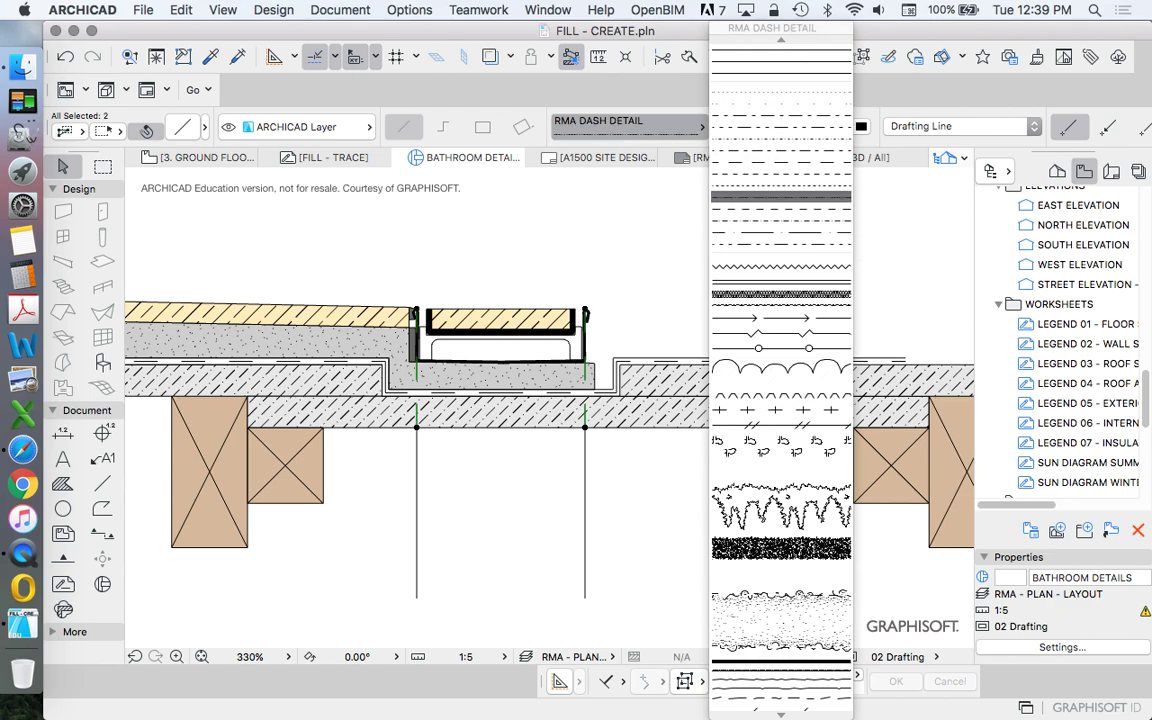
left_click(781, 175)
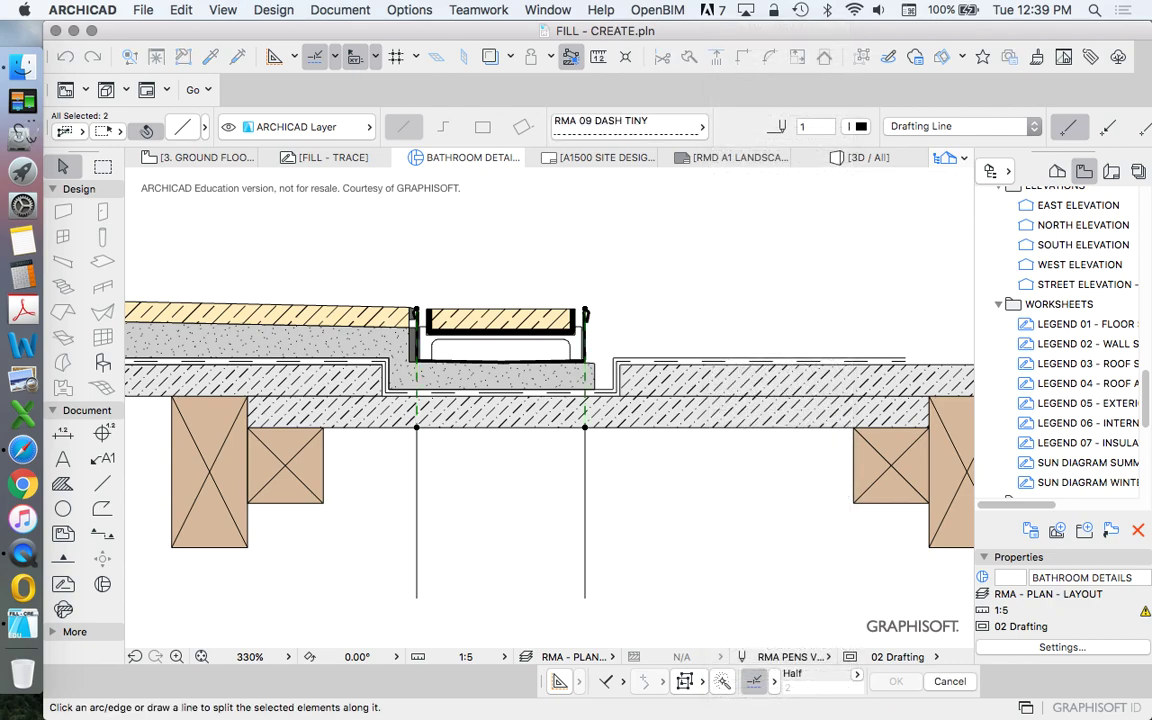
scroll(617, 447, "up", 5)
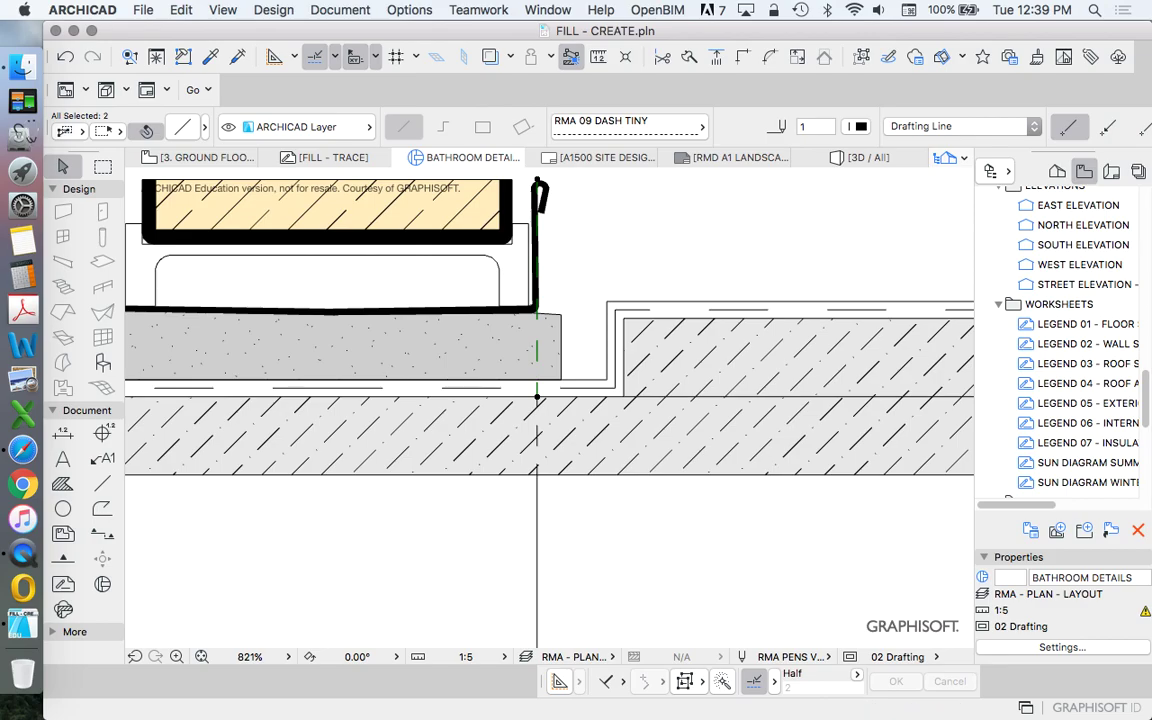
Examine the pipe and rebate arrangement in the manufacturer's timber floor drawing and compare it with the drain detail.
key("Escape")
scroll(587, 302, "down", 5)
scroll(635, 295, "down", 5)
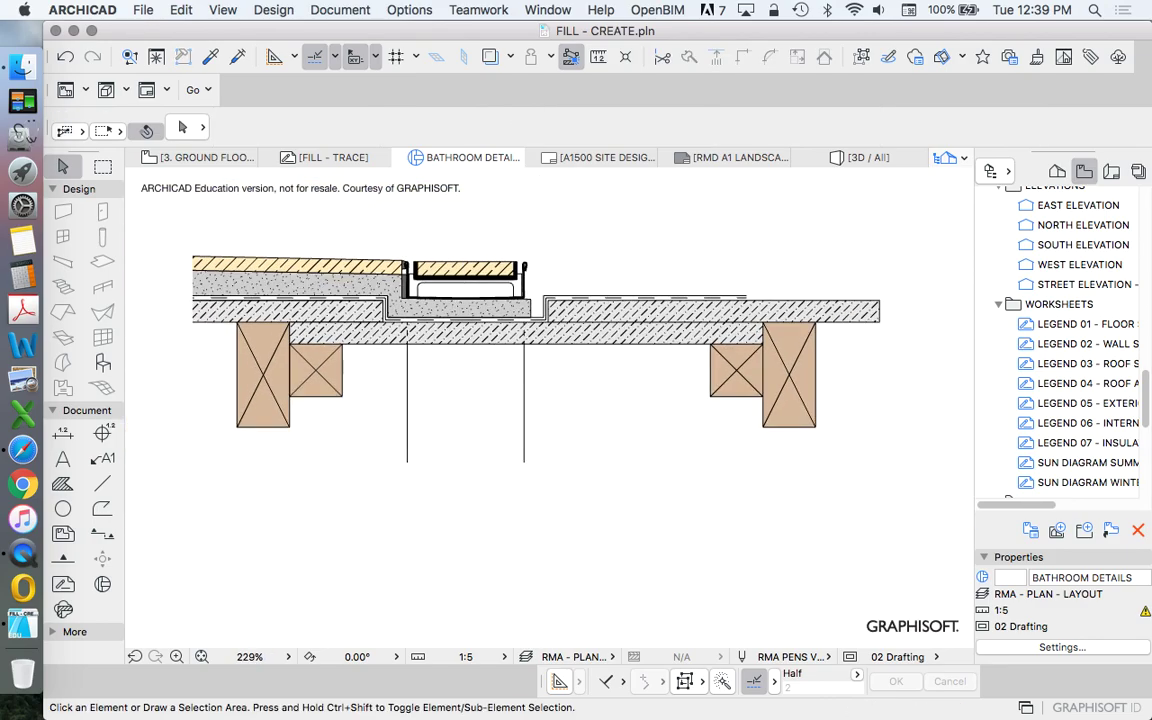
scroll(664, 324, "up", 5)
scroll(468, 344, "down", 10)
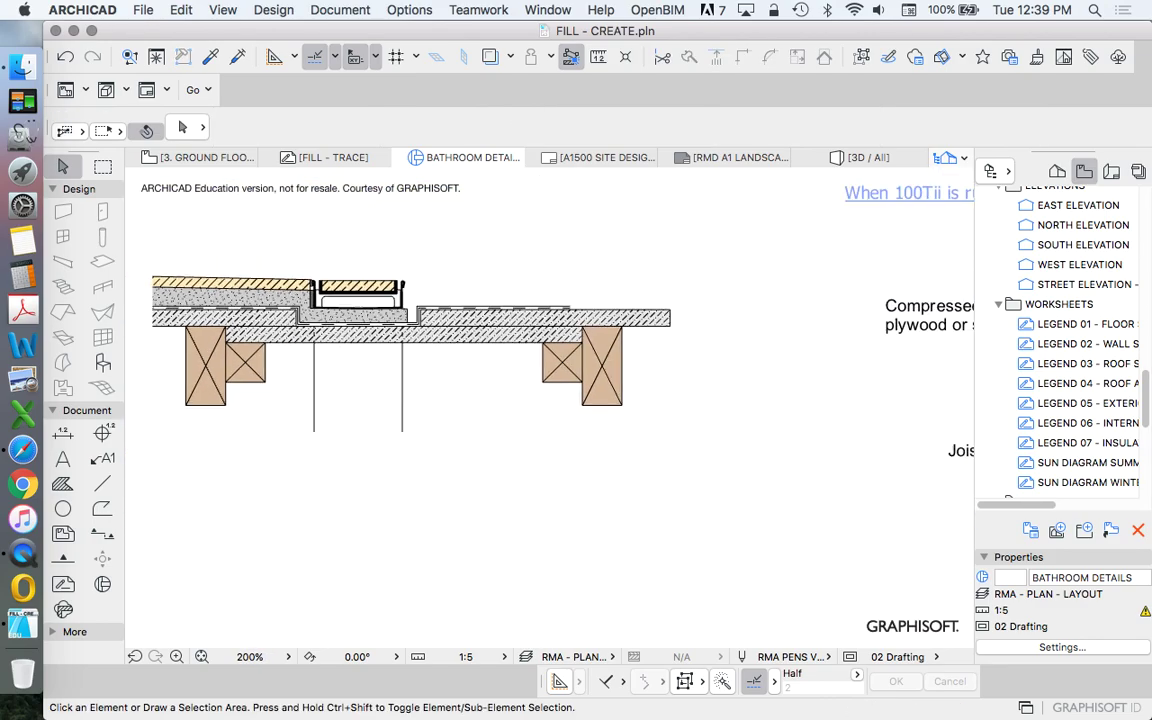
scroll(637, 258, "up", 9)
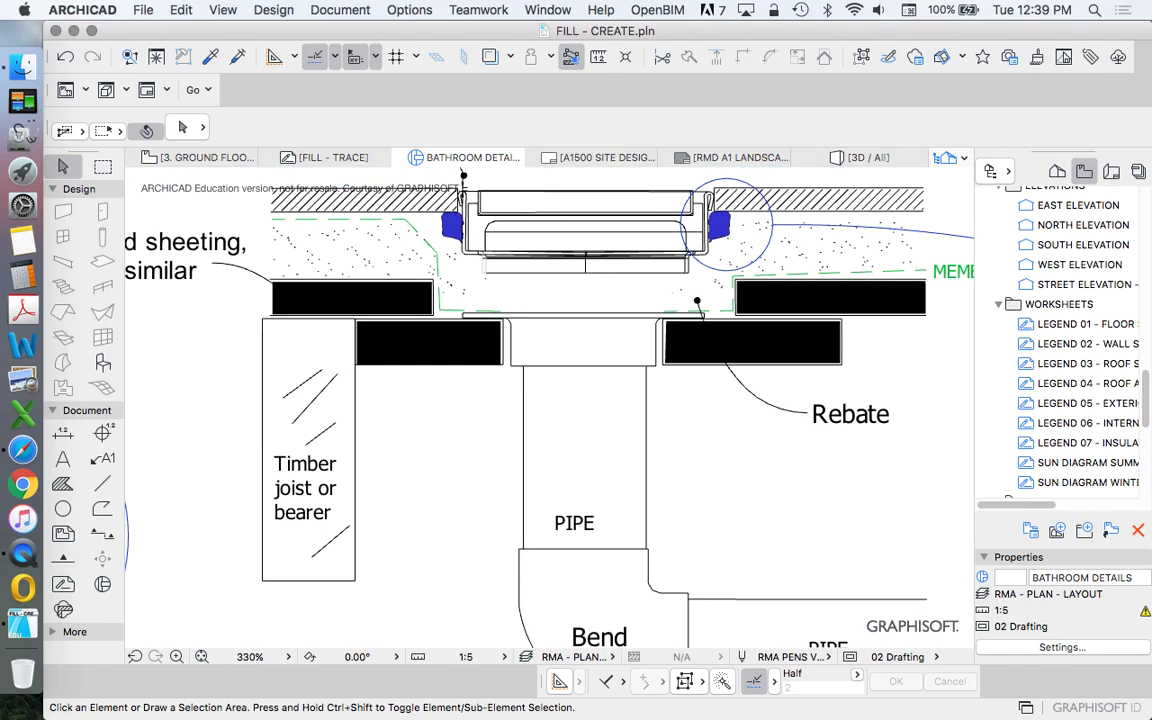
scroll(690, 318, "up", 2)
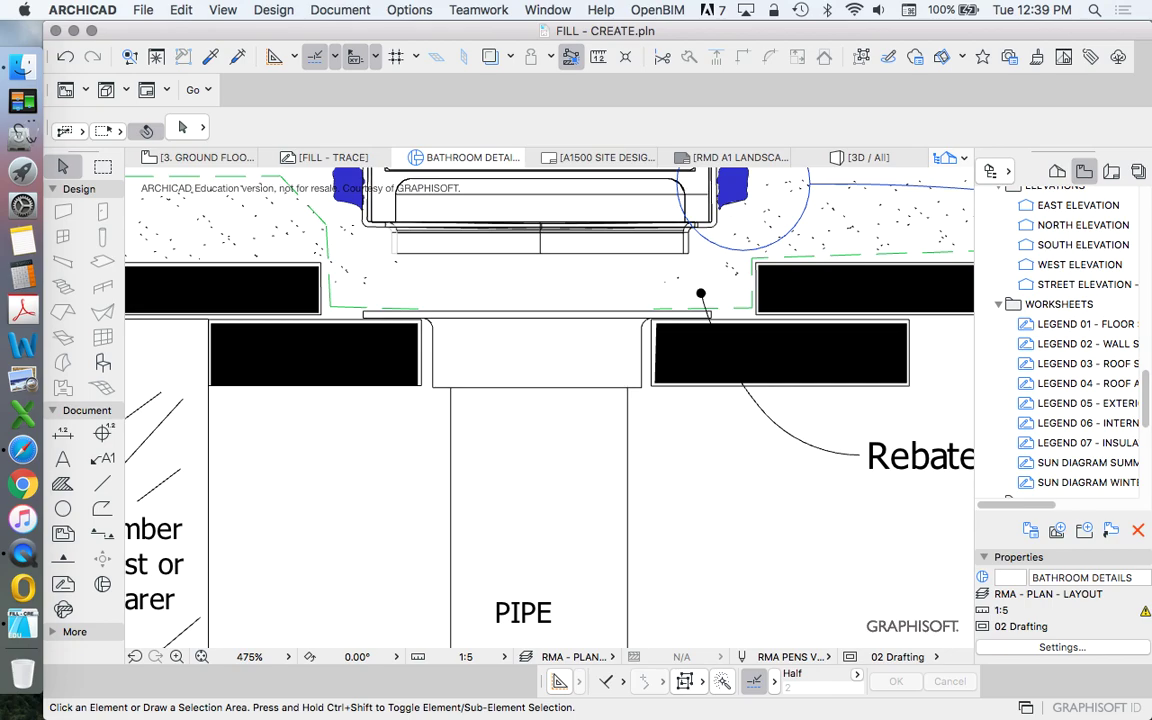
scroll(641, 355, "down", 5)
scroll(607, 339, "up", 2)
scroll(607, 334, "down", 2)
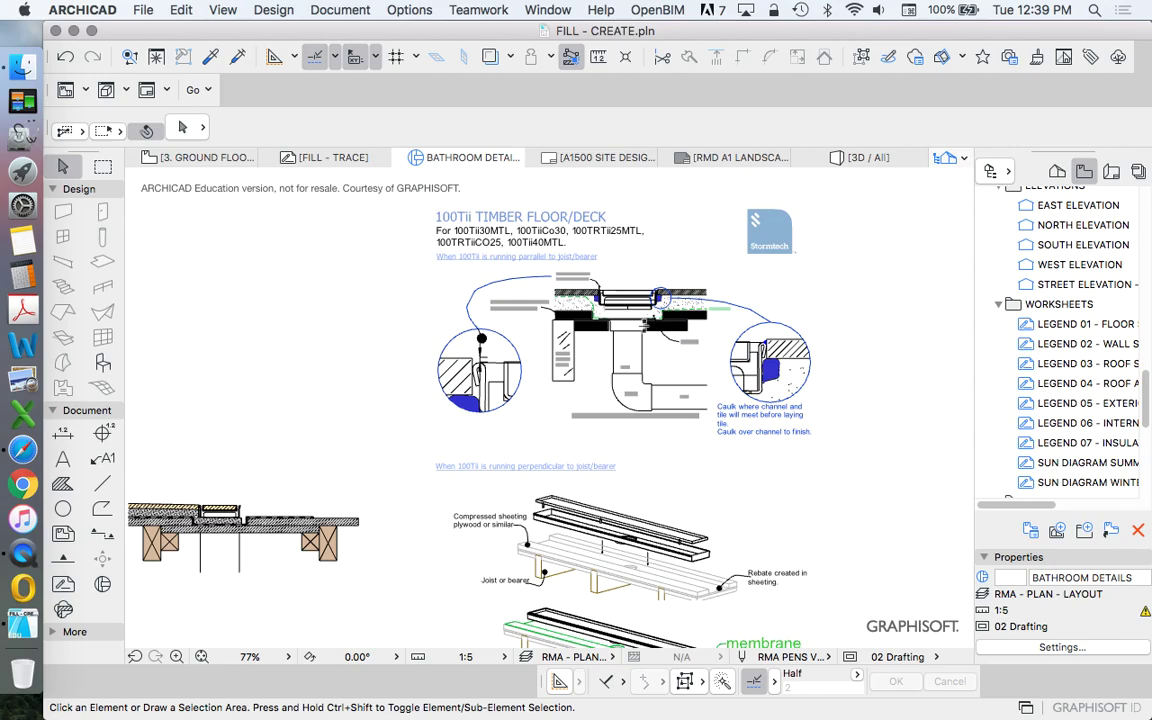
scroll(580, 292, "up", 5)
scroll(595, 298, "down", 4)
scroll(666, 343, "up", 4)
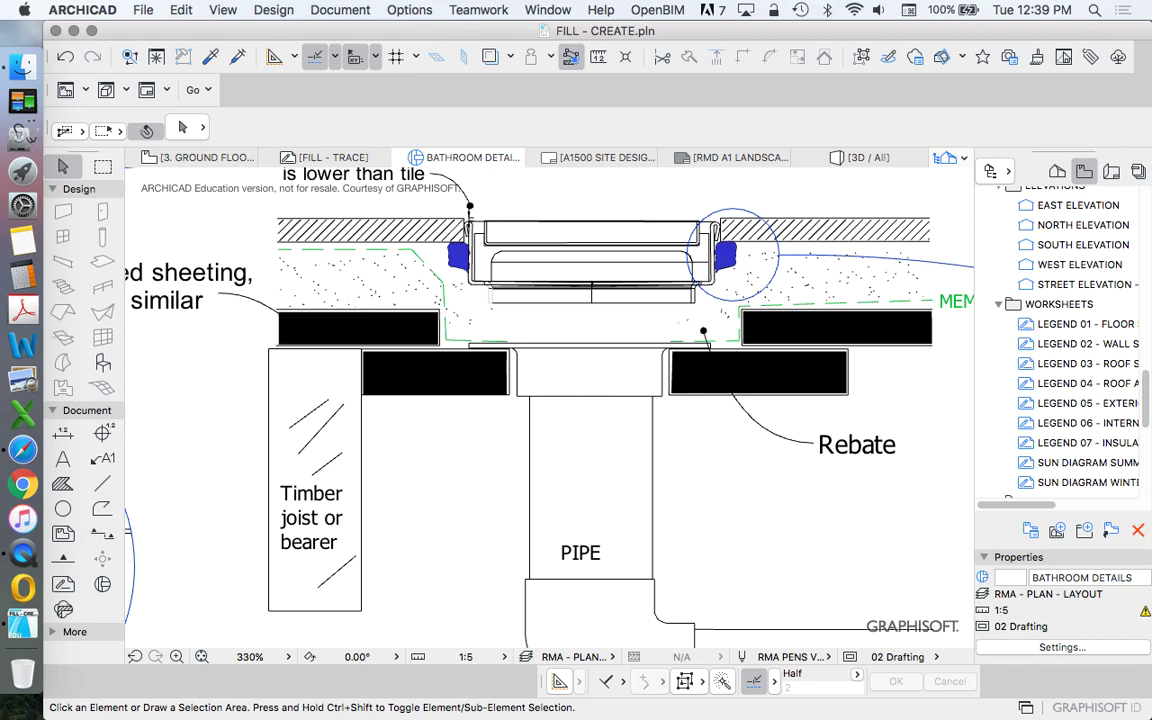
scroll(688, 256, "down", 7)
scroll(373, 424, "up", 3)
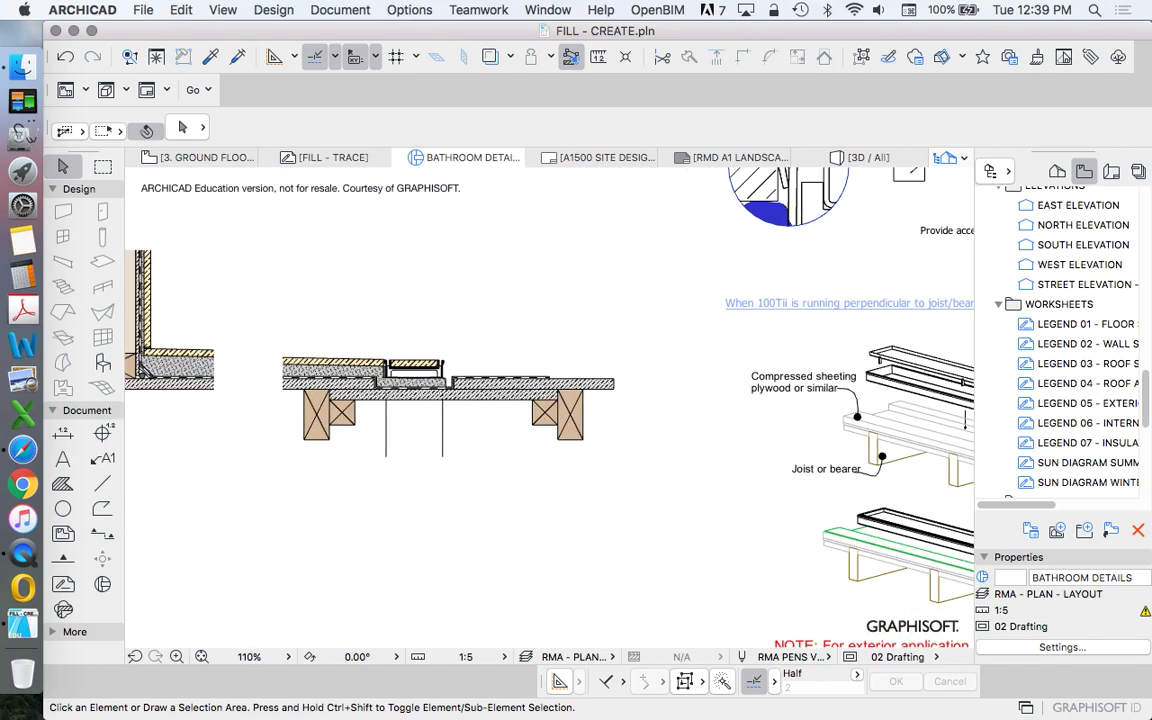
scroll(435, 381, "up", 5)
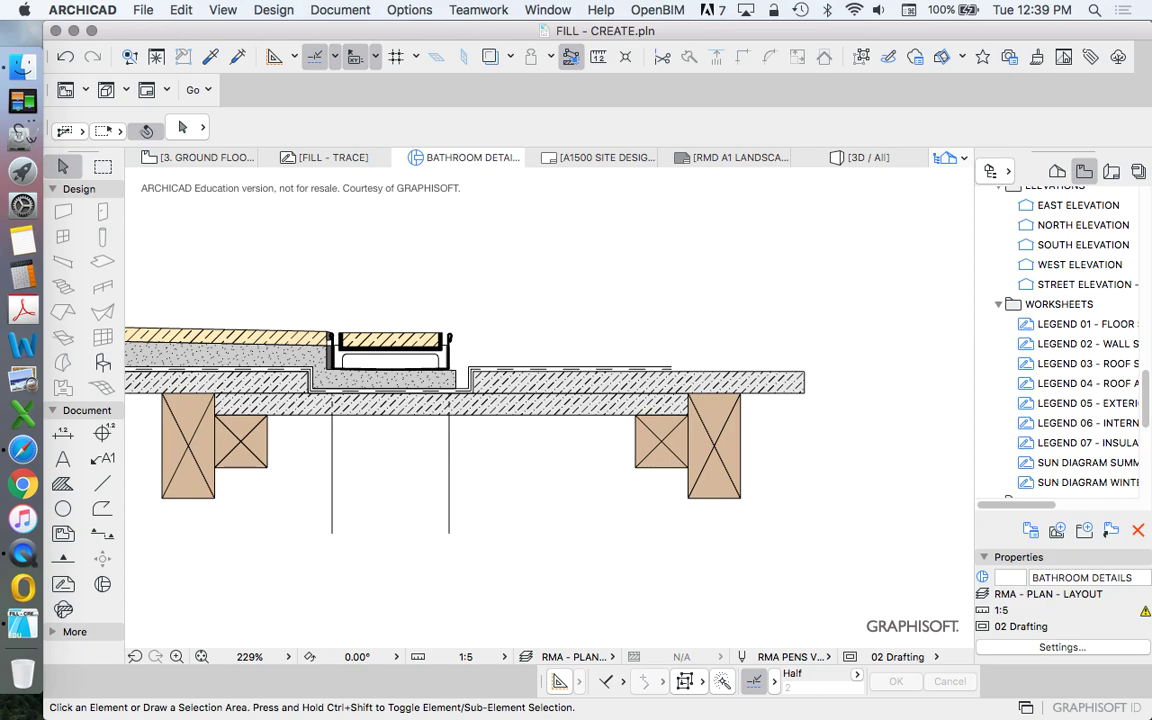
scroll(270, 358, "down", 5)
scroll(423, 315, "down", 5)
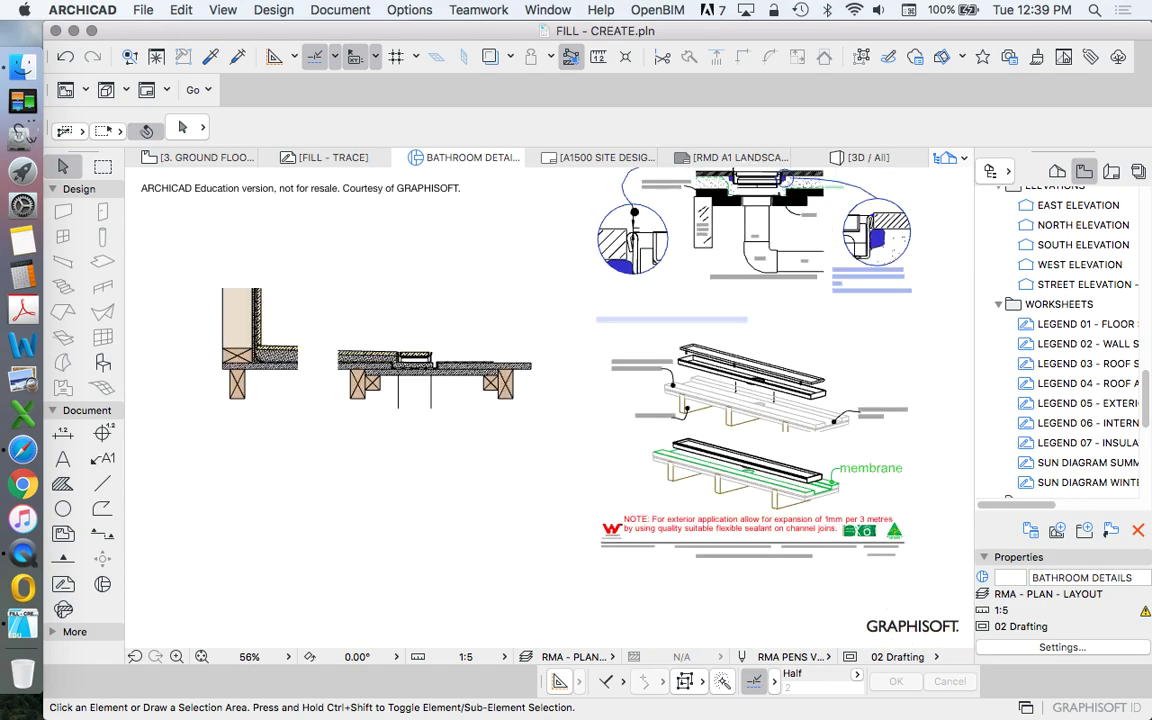
Move the entire manufacturer's reference drawing horizontally to the right, well clear of the two bathroom details.
key("super+a")
scroll(460, 260, "up", 3)
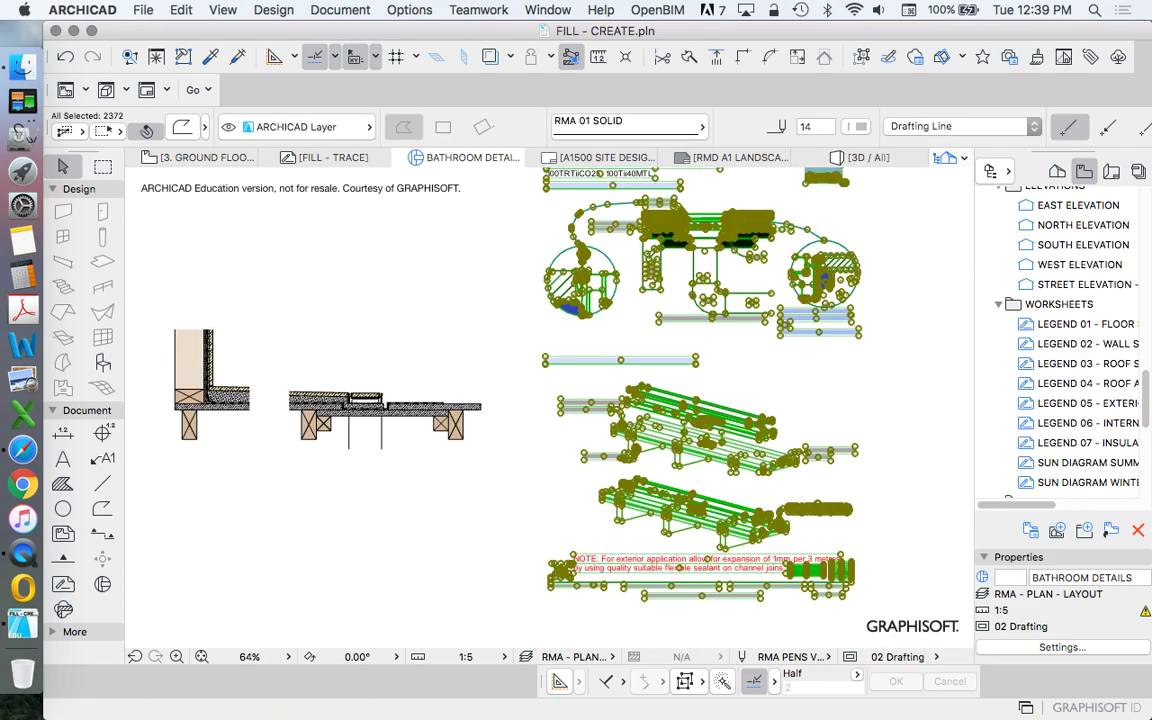
scroll(420, 240, "down", 2)
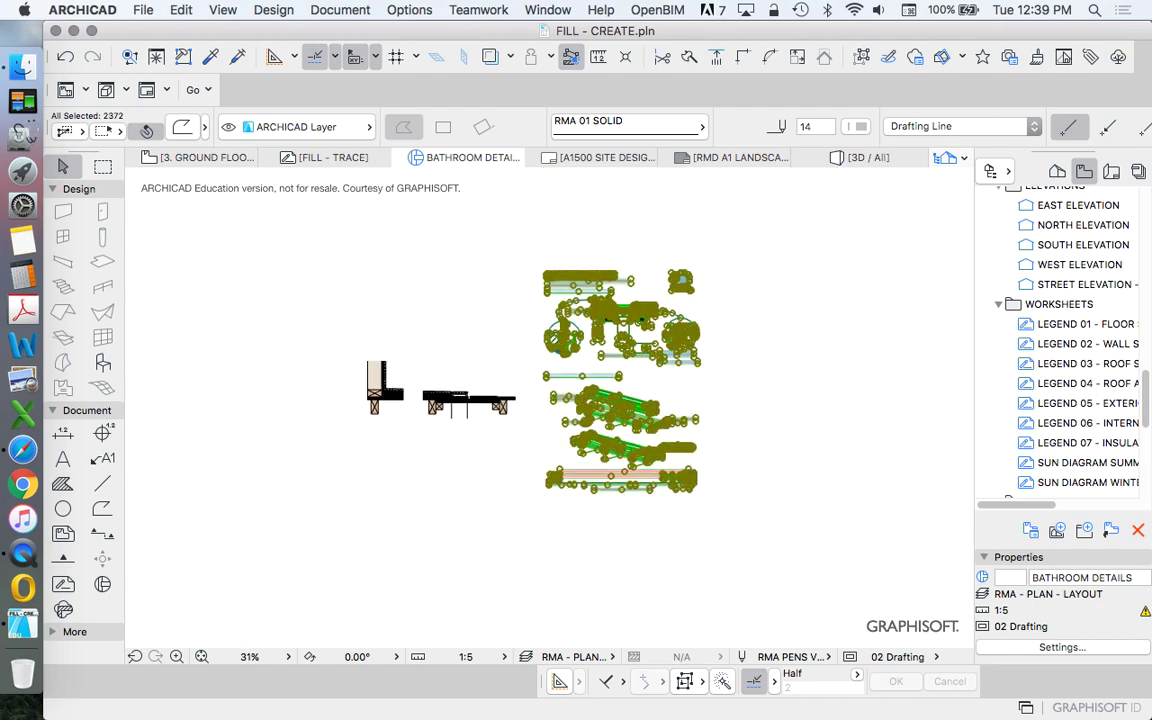
right_click(568, 311)
mouse_move(728, 462)
left_click(800, 466)
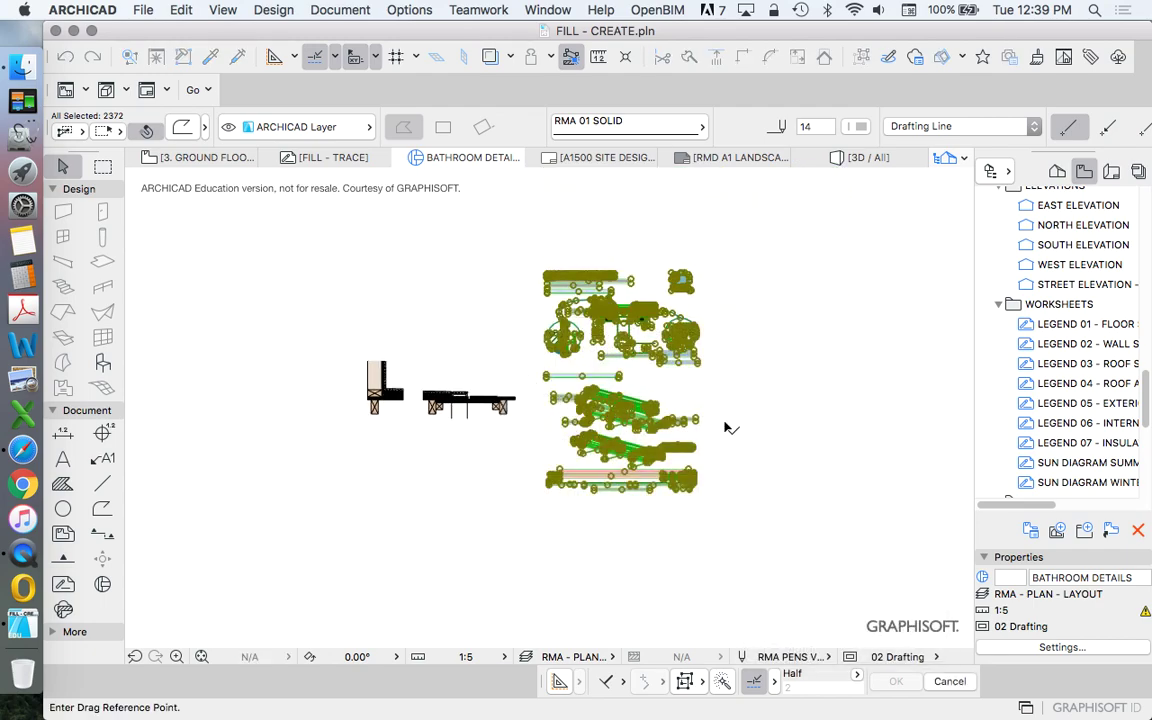
left_click(593, 427)
left_click(836, 427)
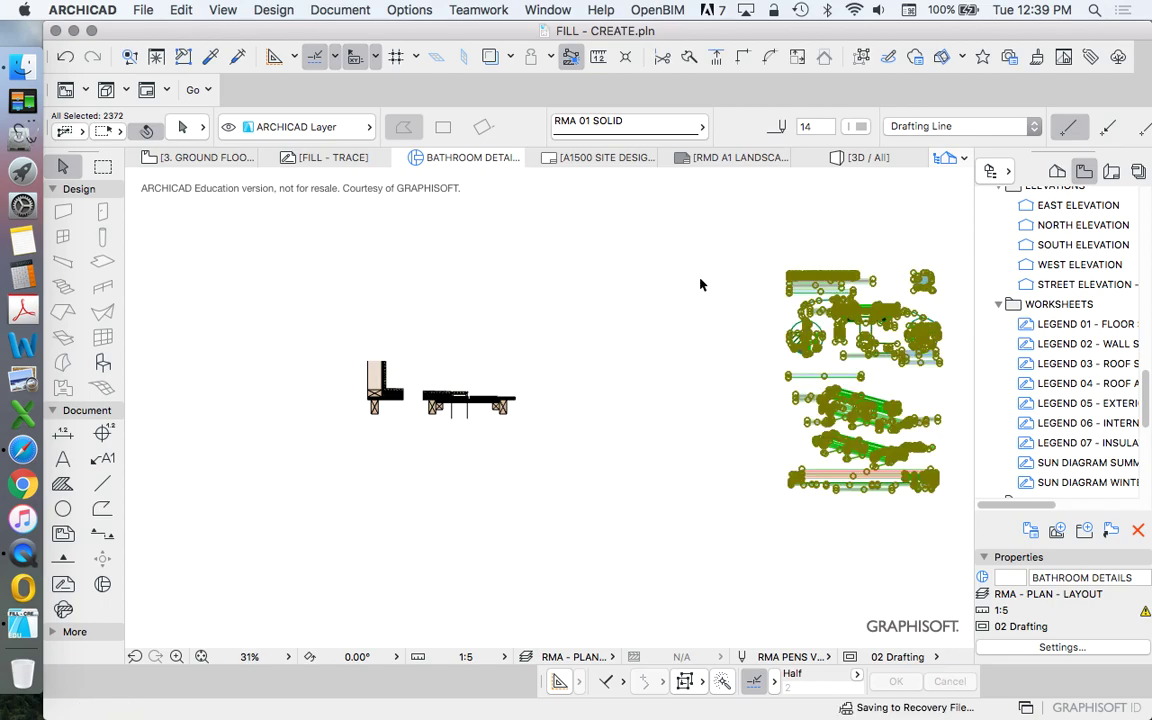
left_click(634, 237)
Show the independent bathroom details trace drawing as the trace reference behind the current detail.
scroll(1120, 365, "down", 5)
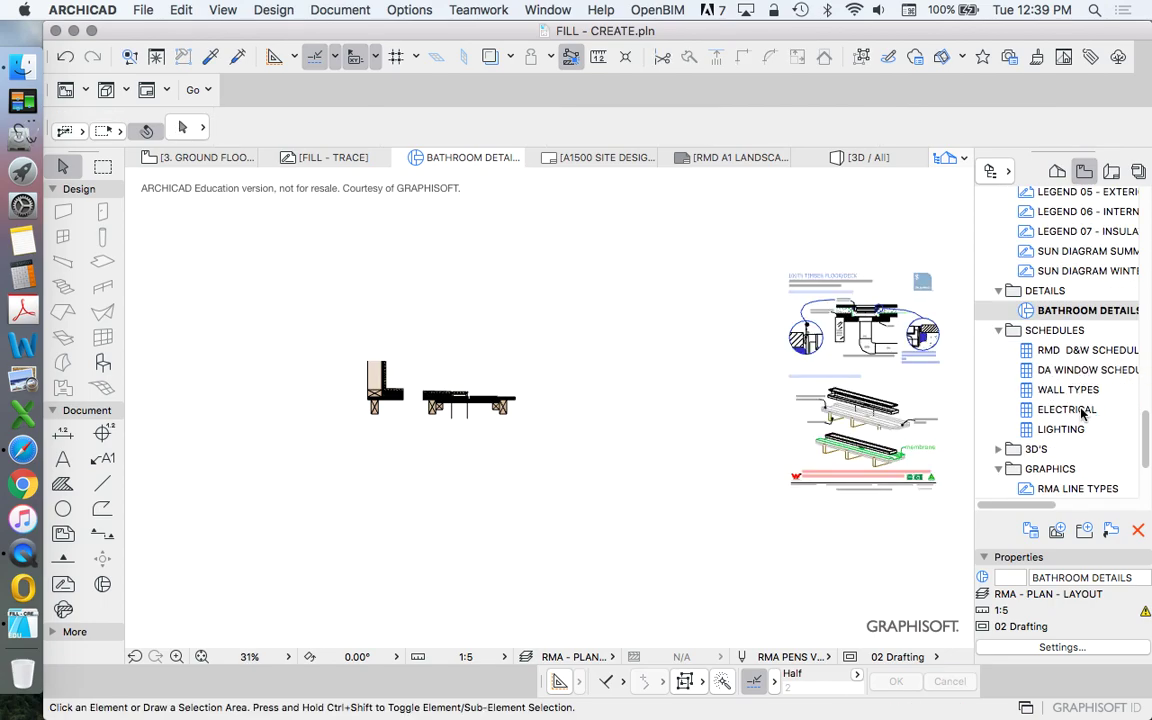
left_click(1057, 171)
right_click(1114, 332)
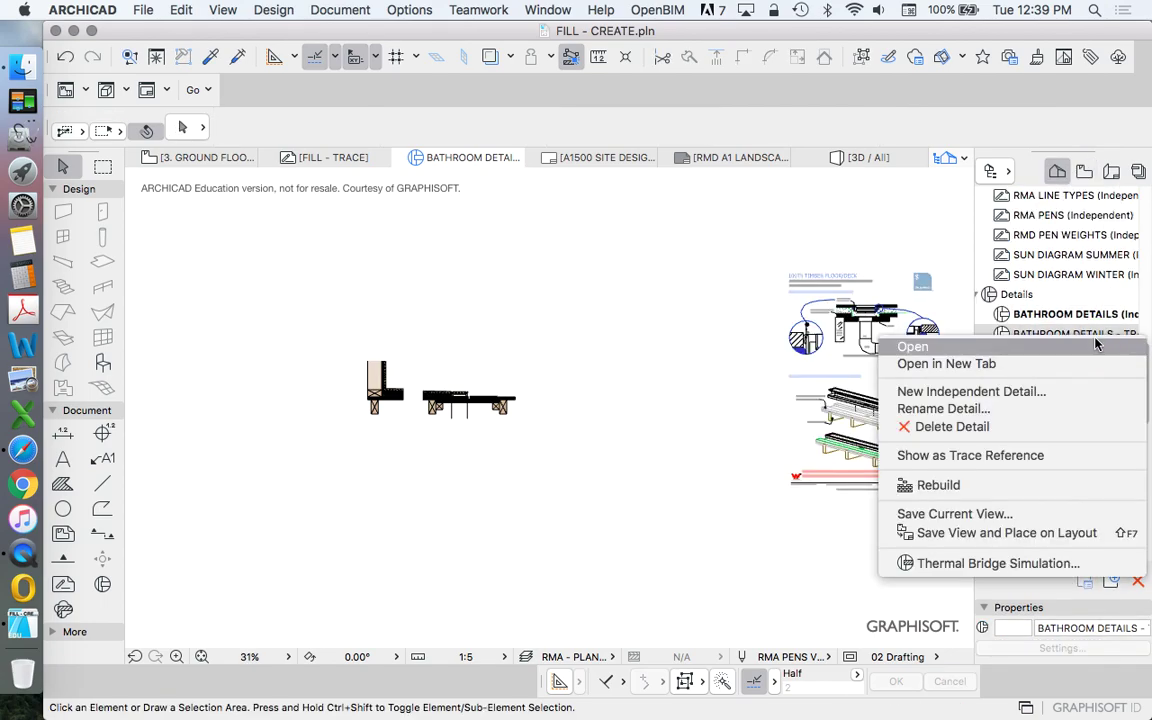
left_click(950, 453)
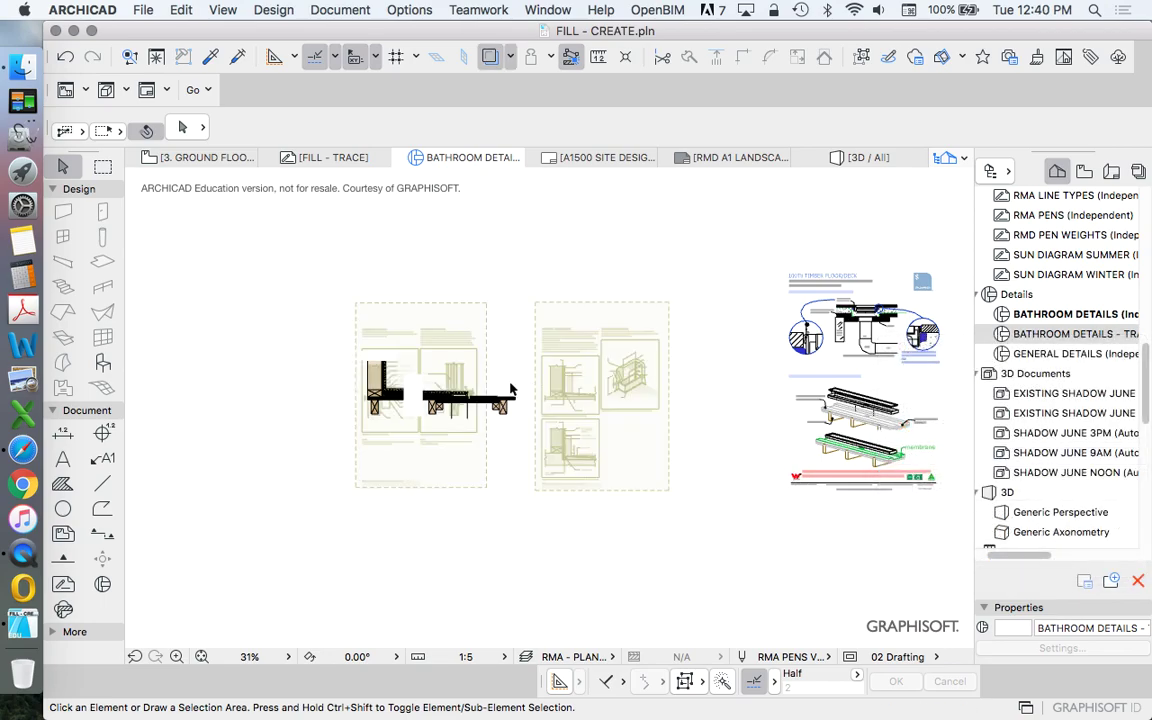
Drag the trace reference to the right so its doorway flashing figure lies clear of the drain detail.
scroll(510, 400, "up", 2)
scroll(445, 400, "up", 2)
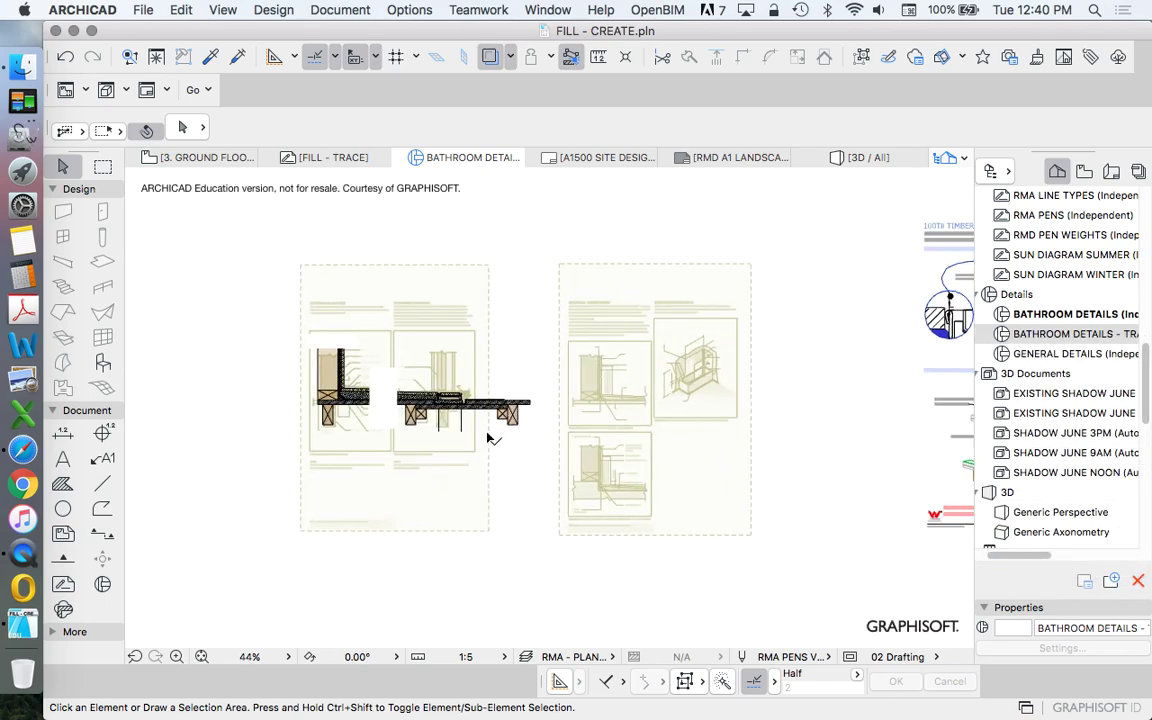
left_click(538, 453)
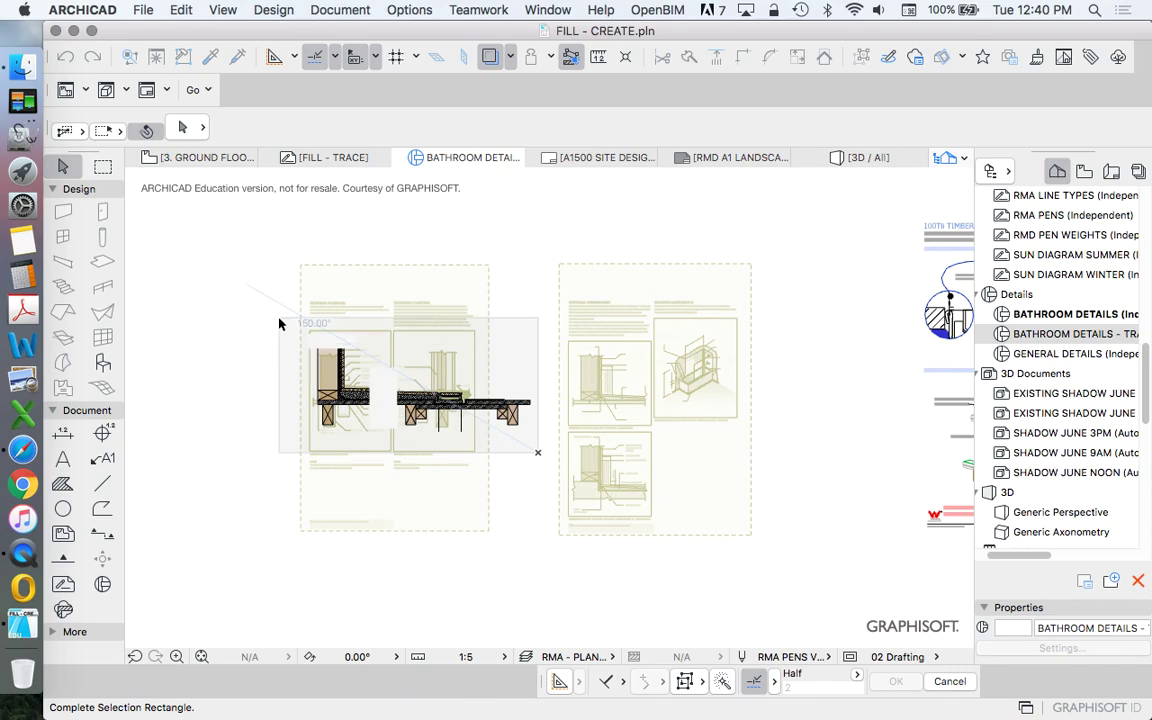
key("Escape")
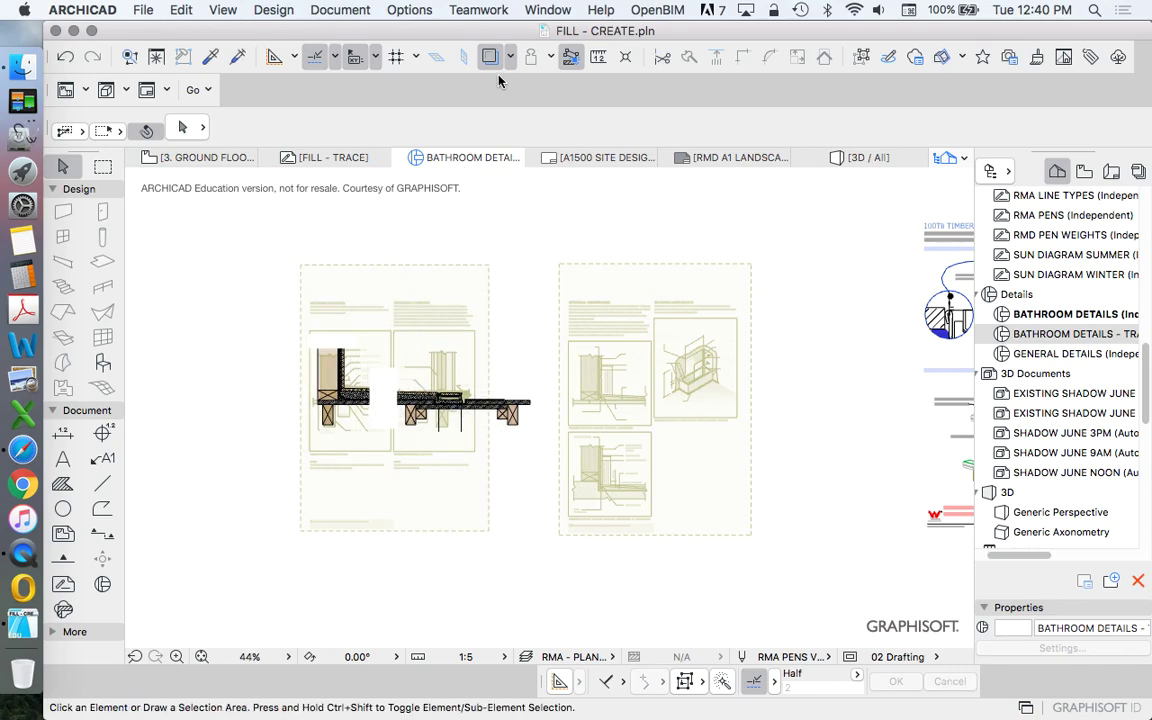
left_click(510, 57)
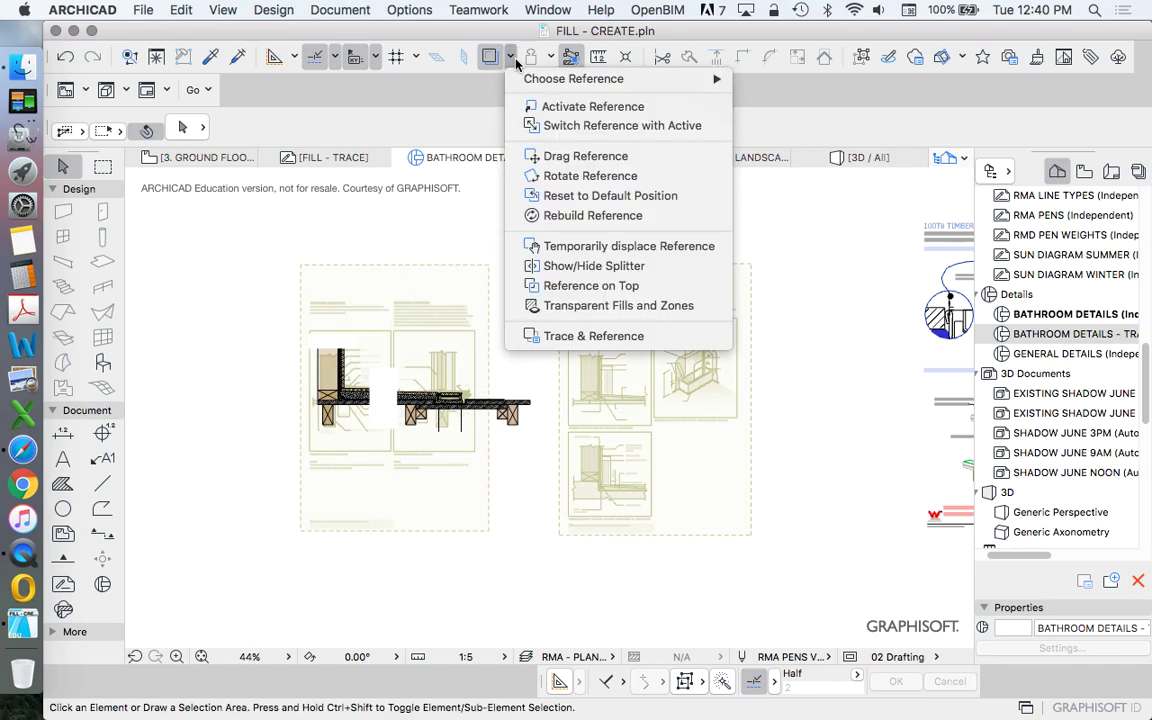
left_click(573, 157)
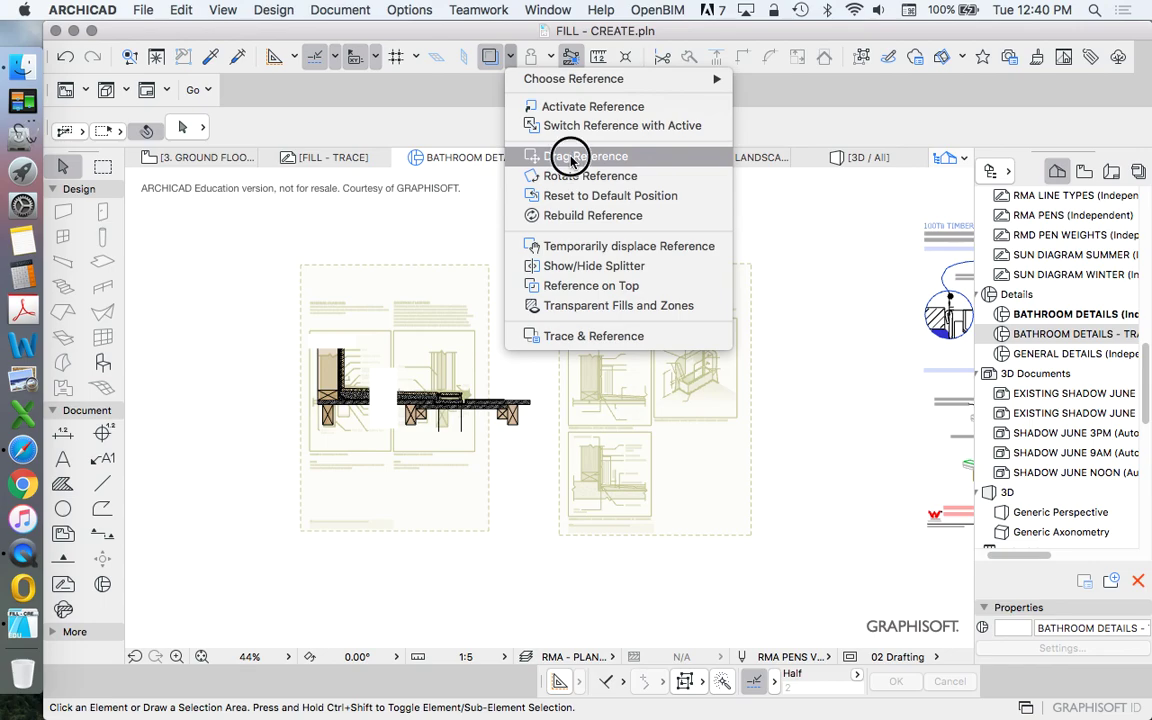
left_click(438, 352)
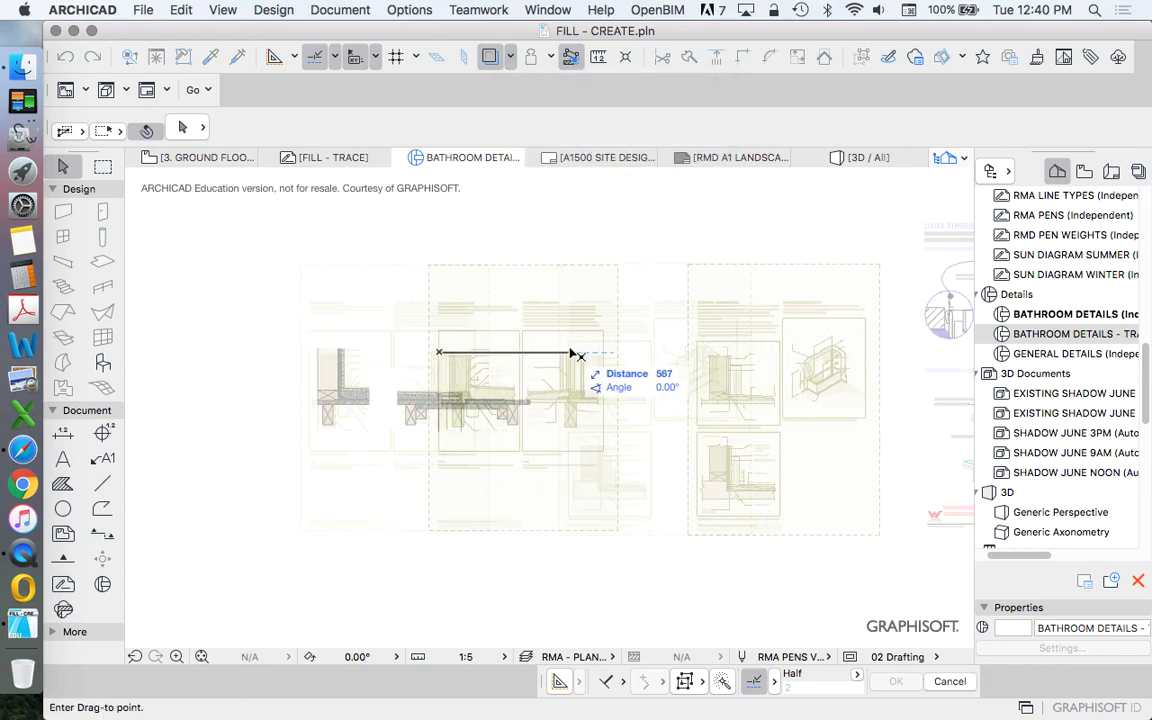
left_click(578, 347)
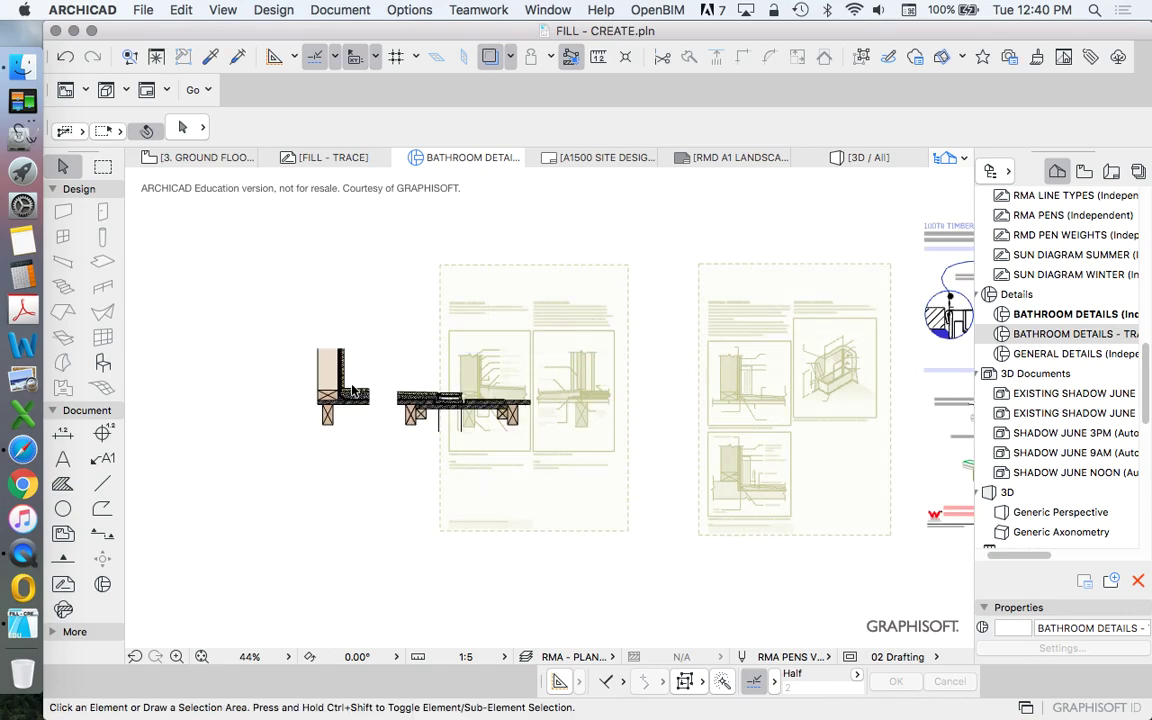
Examine the doorway flashing figure in the trace reference, including the door, tile, carpet and joist junction.
scroll(604, 378, "up", 2)
scroll(604, 378, "up", 5)
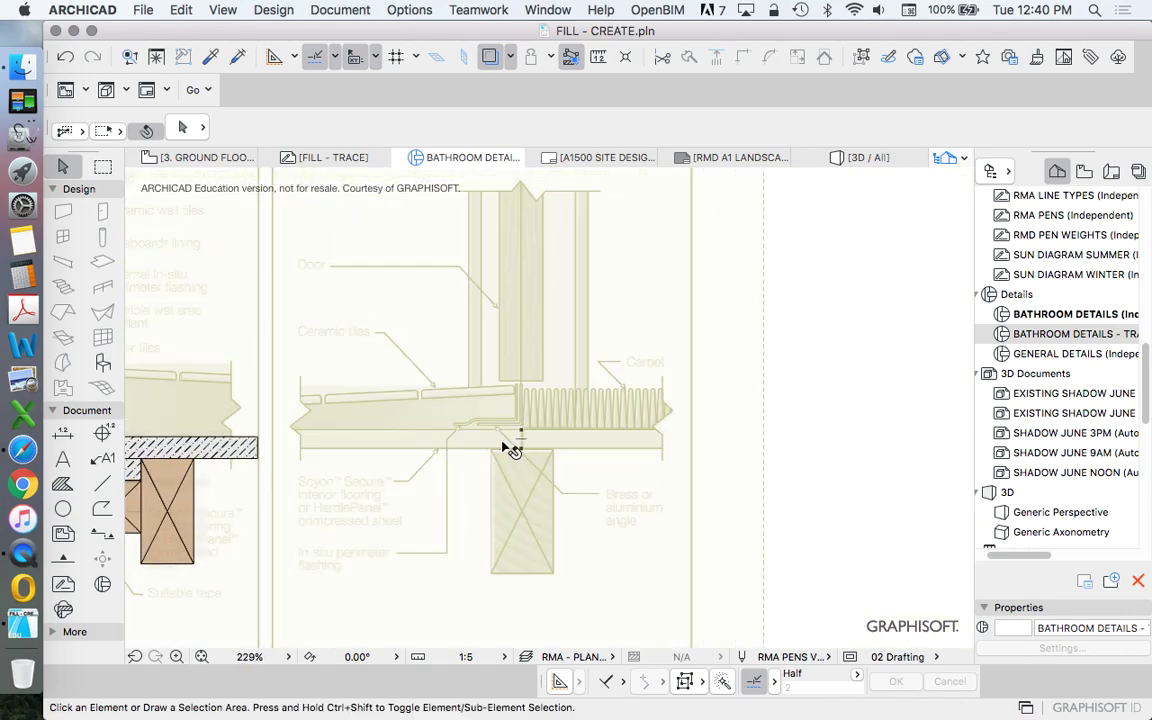
scroll(688, 438, "down", 3)
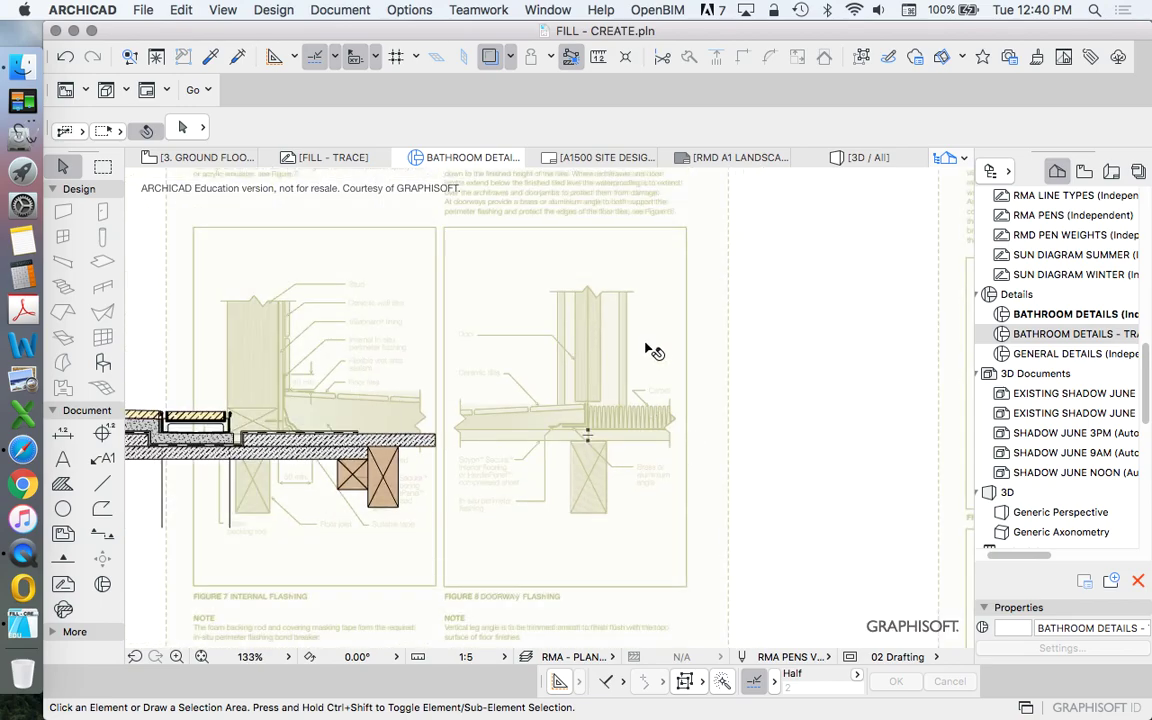
scroll(571, 419, "down", 2)
scroll(563, 421, "up", 2)
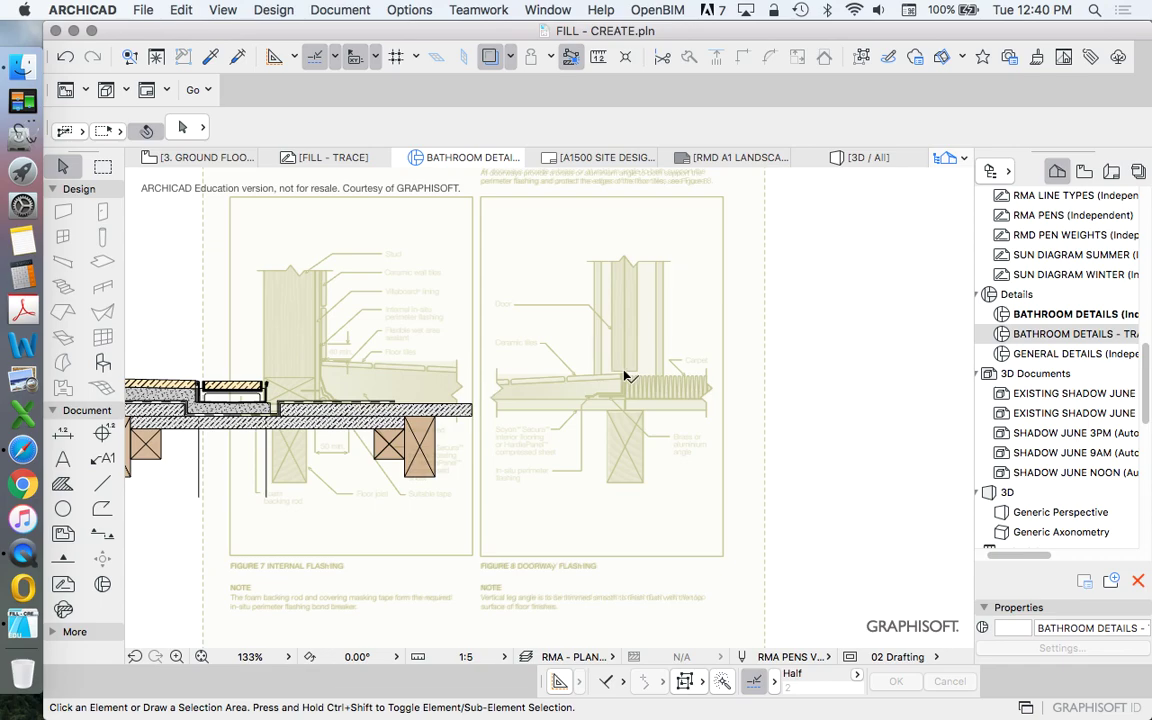
scroll(625, 374, "down", 2)
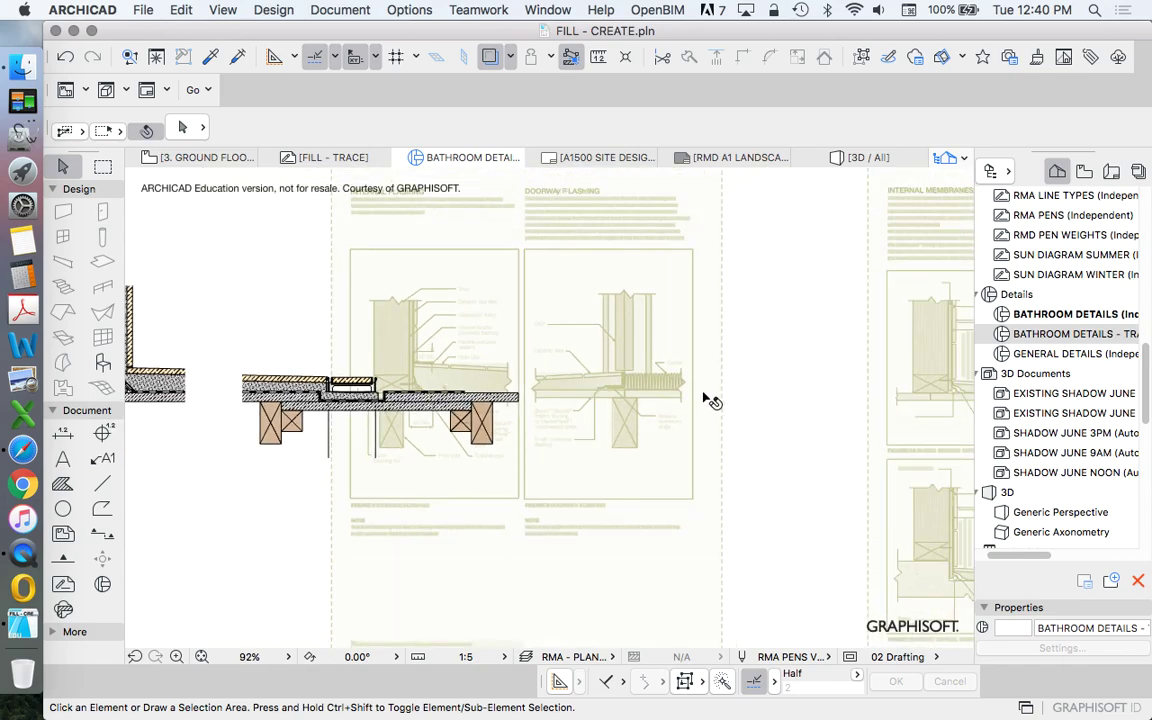
scroll(705, 395, "down", 3)
scroll(323, 378, "up", 3)
left_click_drag(290, 275, 394, 473)
scroll(257, 383, "down", 4)
left_click(366, 271)
right_click(418, 384)
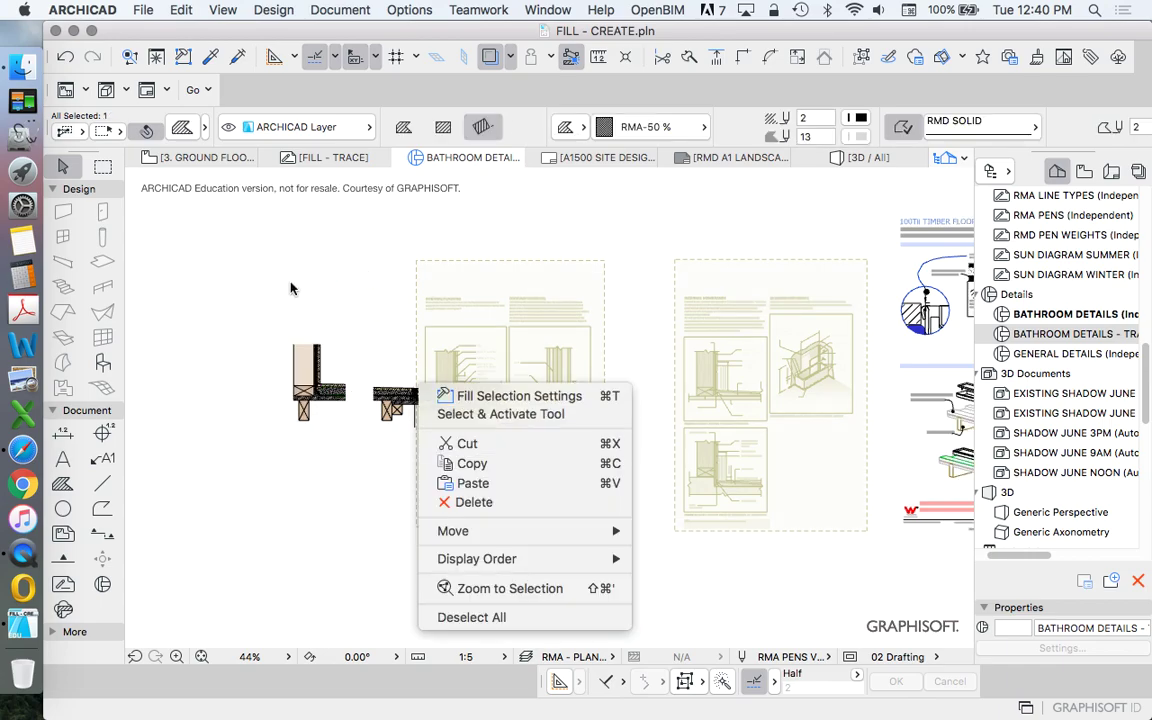
left_click(251, 288)
left_click(251, 288)
Mirror a copy of the complete wall and floor junction detail about a vertical axis through the drain detail.
left_click_drag(353, 459, 238, 270)
left_click(237, 268)
right_click(399, 244)
mouse_move(509, 386)
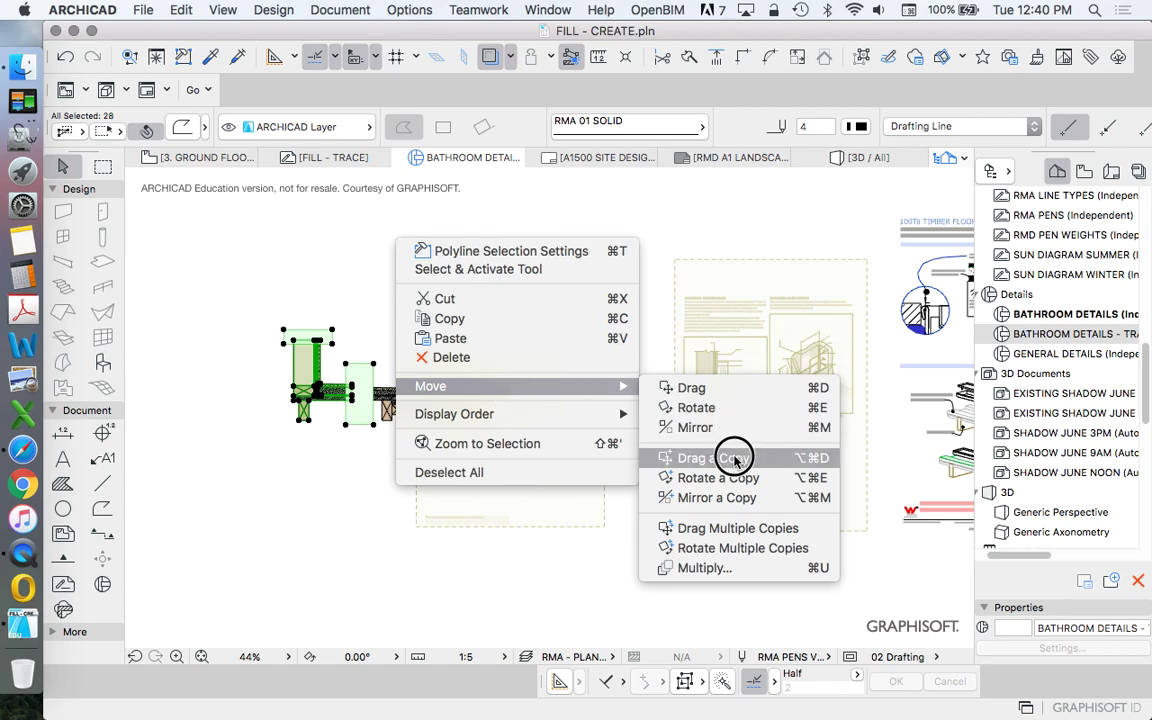
left_click(716, 497)
left_click(445, 480)
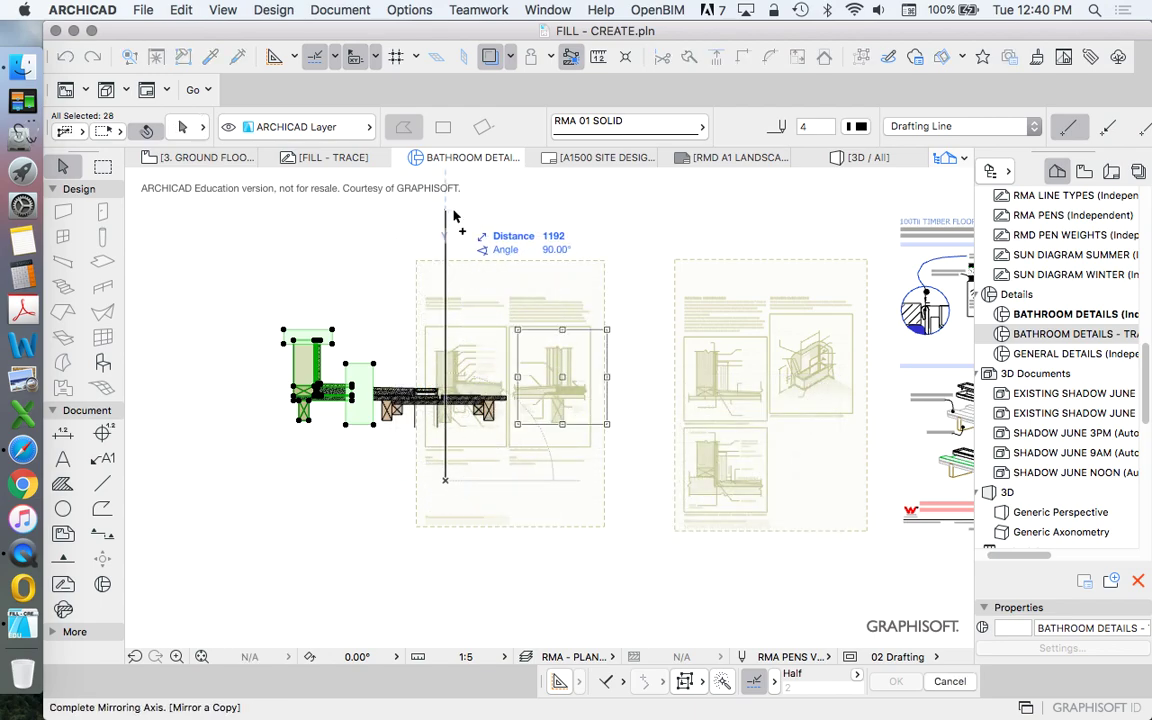
left_click(453, 216)
Move the mirrored wall and floor junction horizontally left over the doorway flashing figure, closer to its traced joist.
scroll(560, 399, "up", 6)
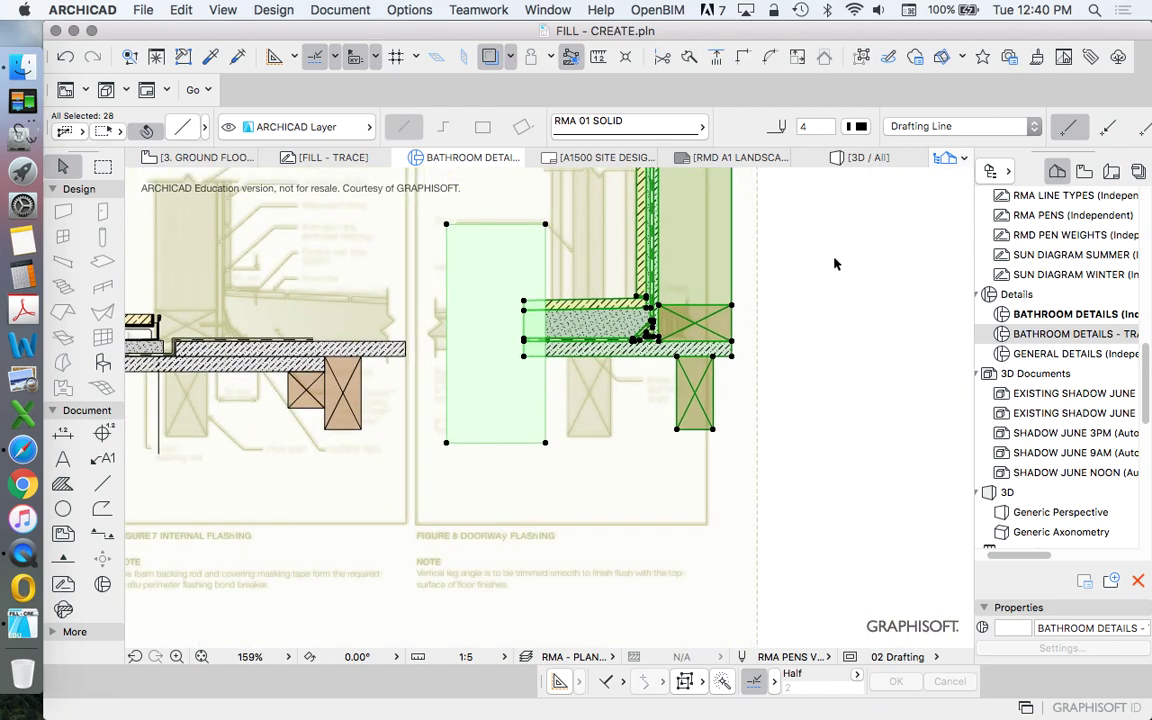
right_click(836, 264)
mouse_move(920, 398)
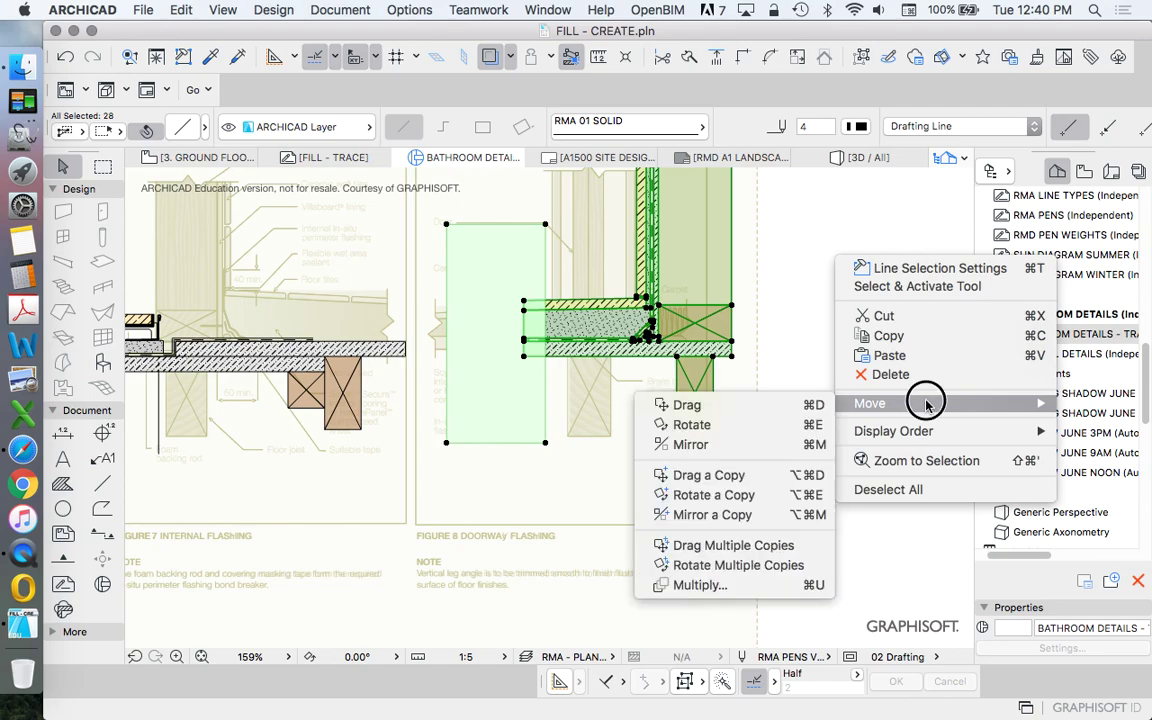
left_click(758, 405)
left_click(710, 430)
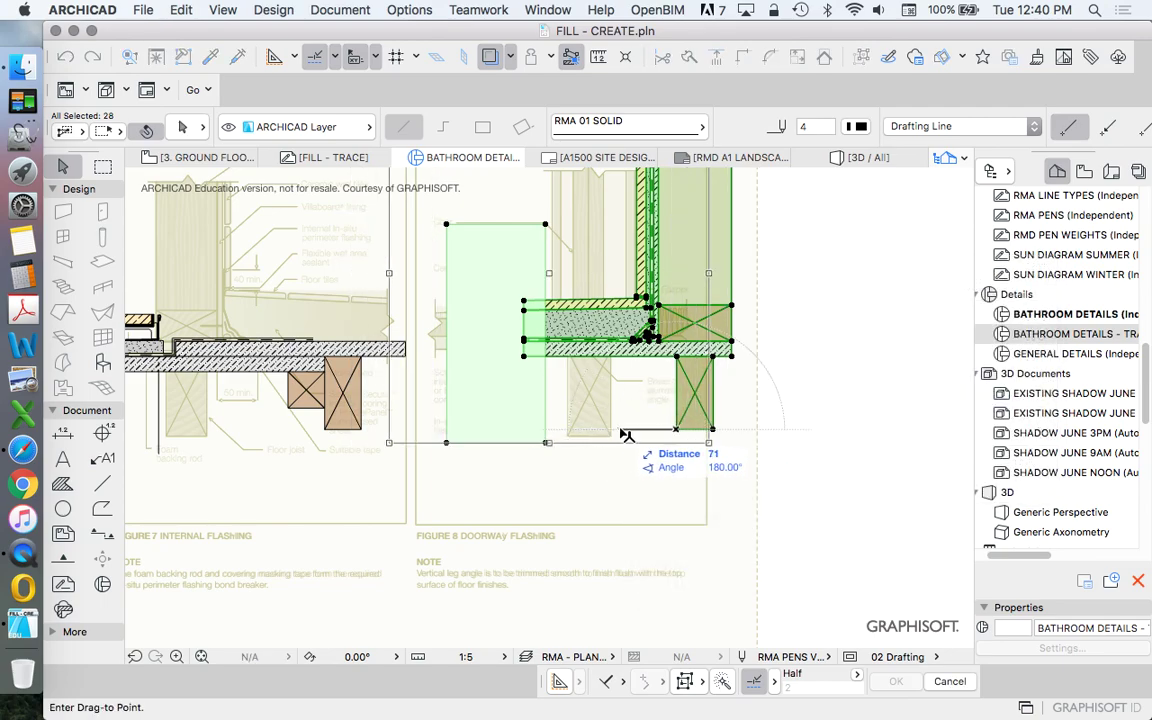
left_click(681, 432)
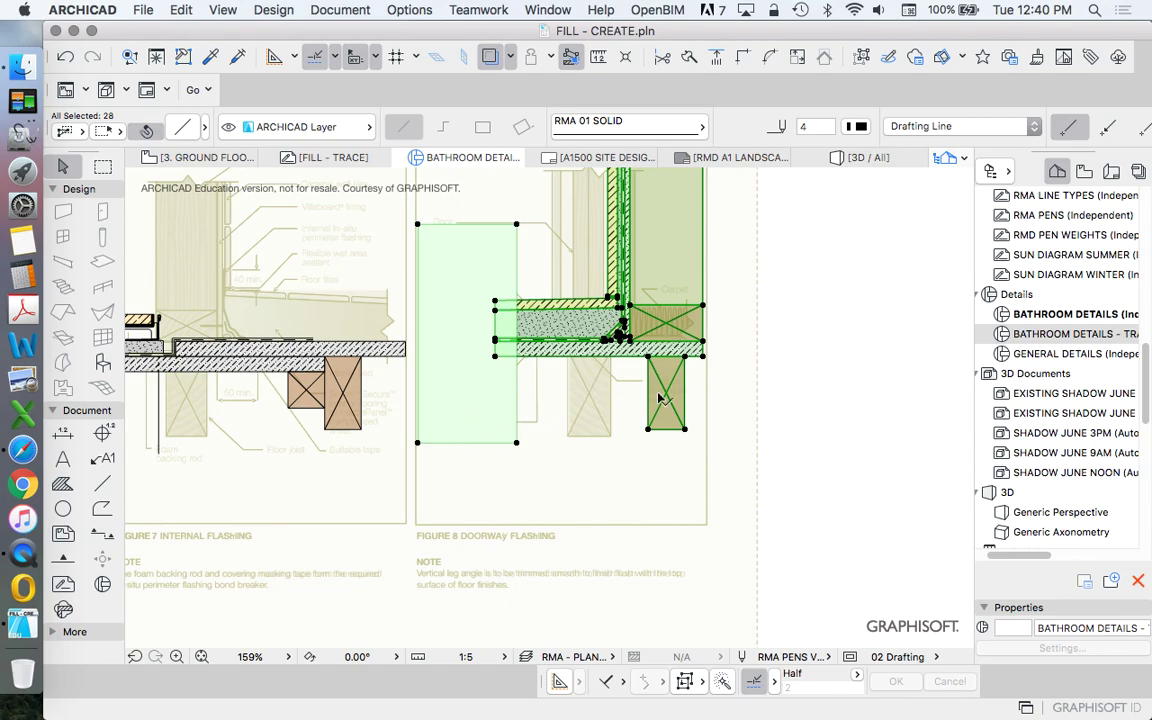
left_click(815, 373)
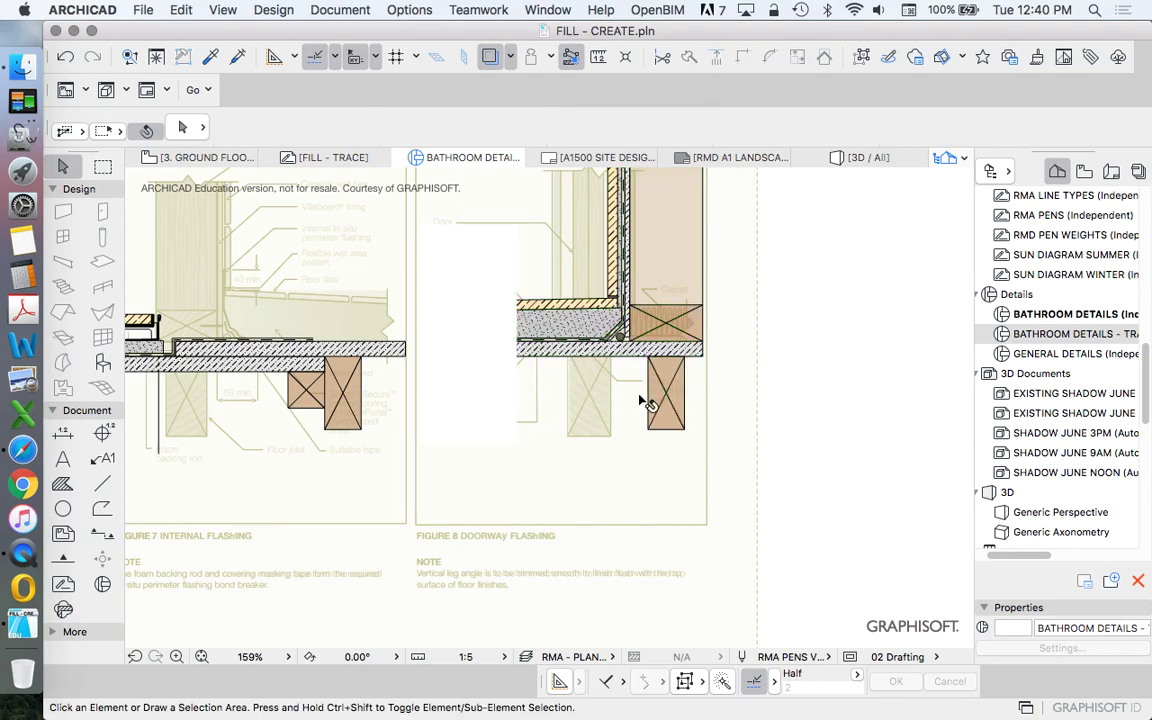
scroll(635, 405, "down", 3)
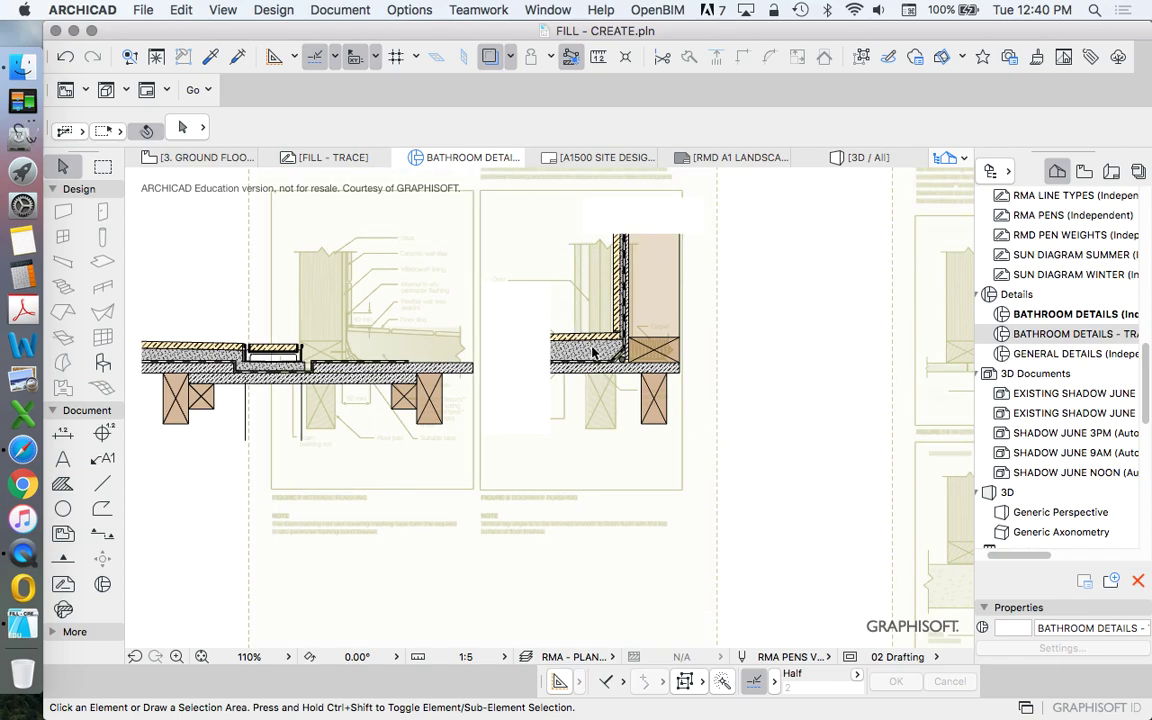
double_click(1073, 353)
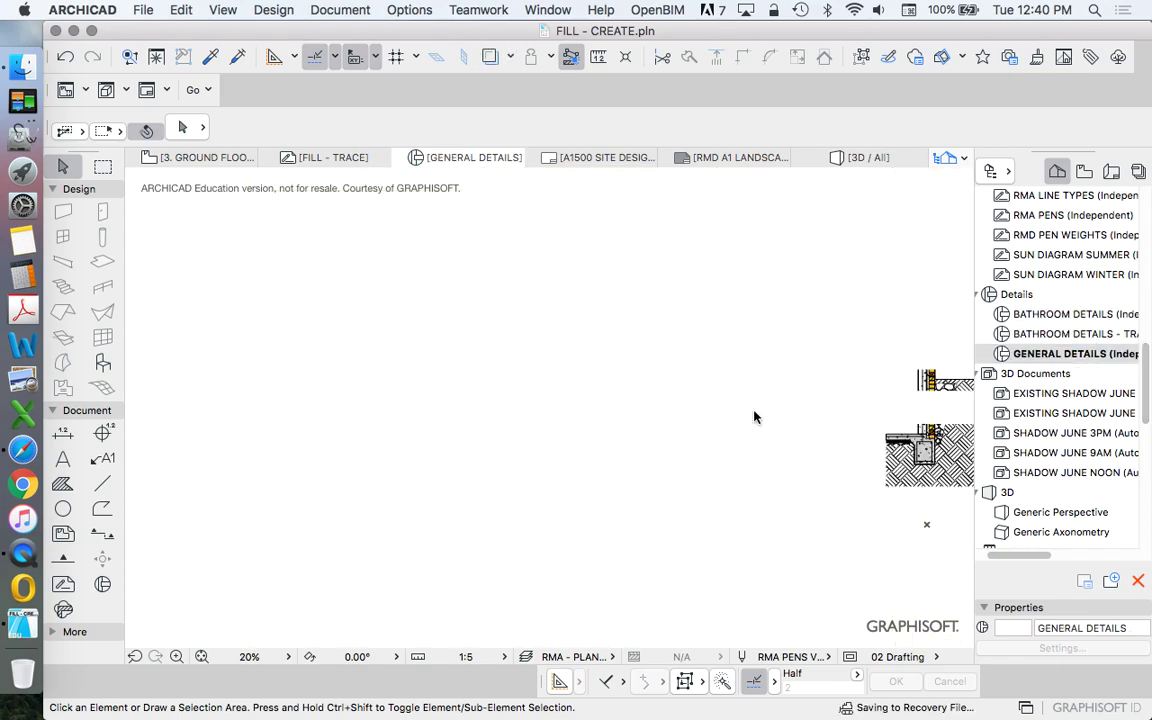
scroll(753, 414, "down", 3)
double_click(1058, 314)
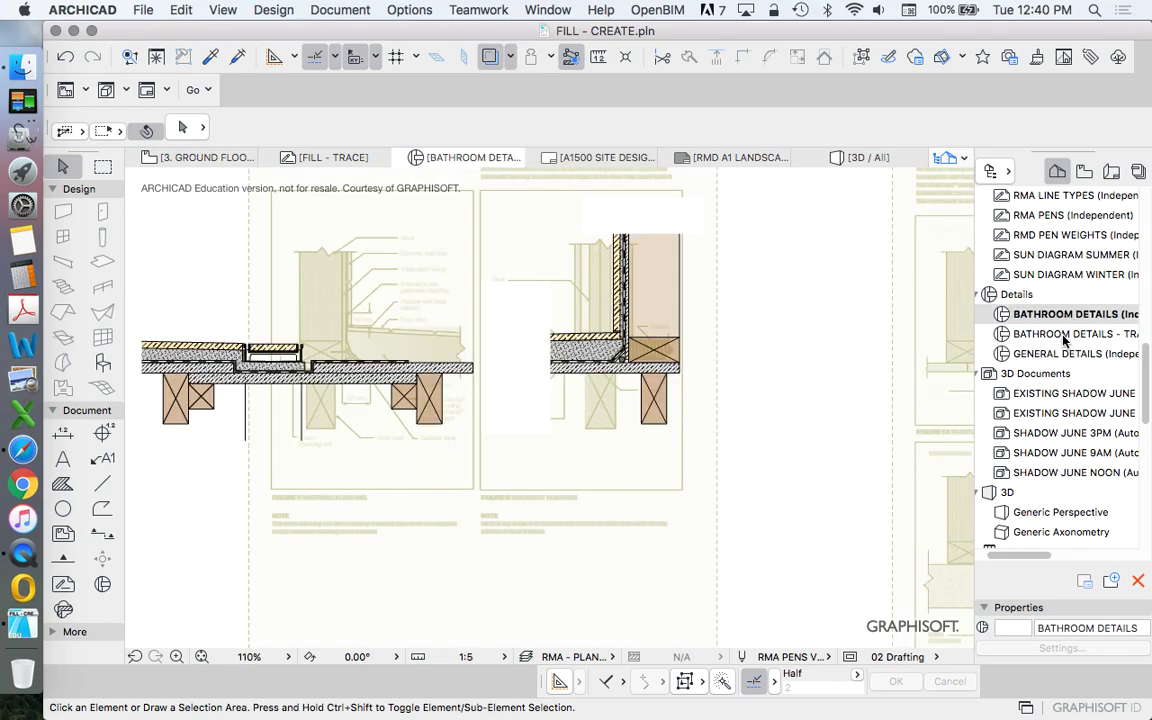
Examine the doorway flashing figure in the BATHROOM DETAILS - TRACE view and return to the BATHROOM DETAILS drawing.
double_click(1058, 333)
scroll(484, 436, "down", 10)
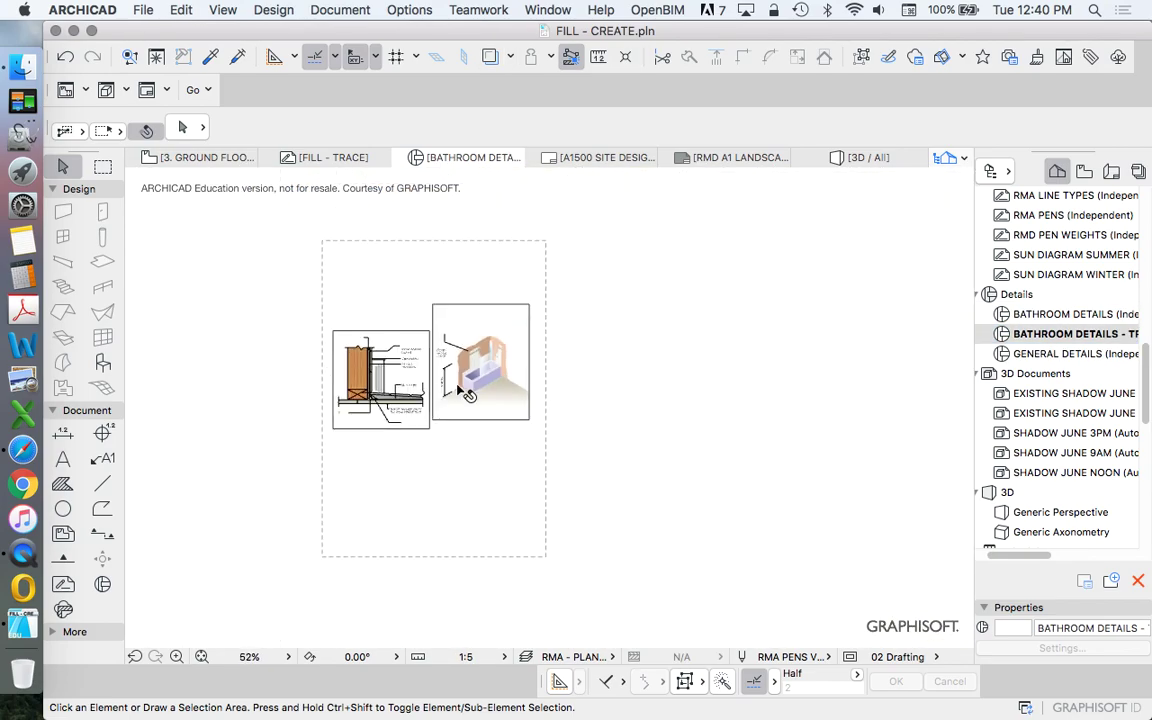
scroll(730, 395, "up", 8)
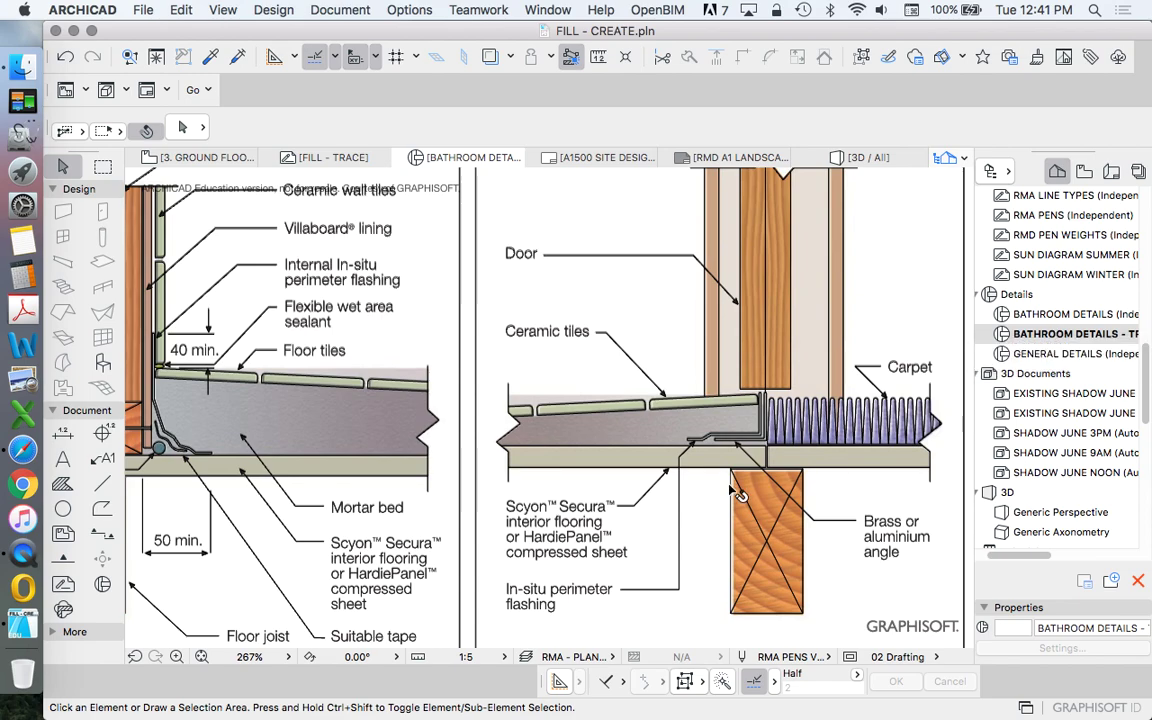
scroll(658, 440, "up", 4)
scroll(660, 445, "down", 4)
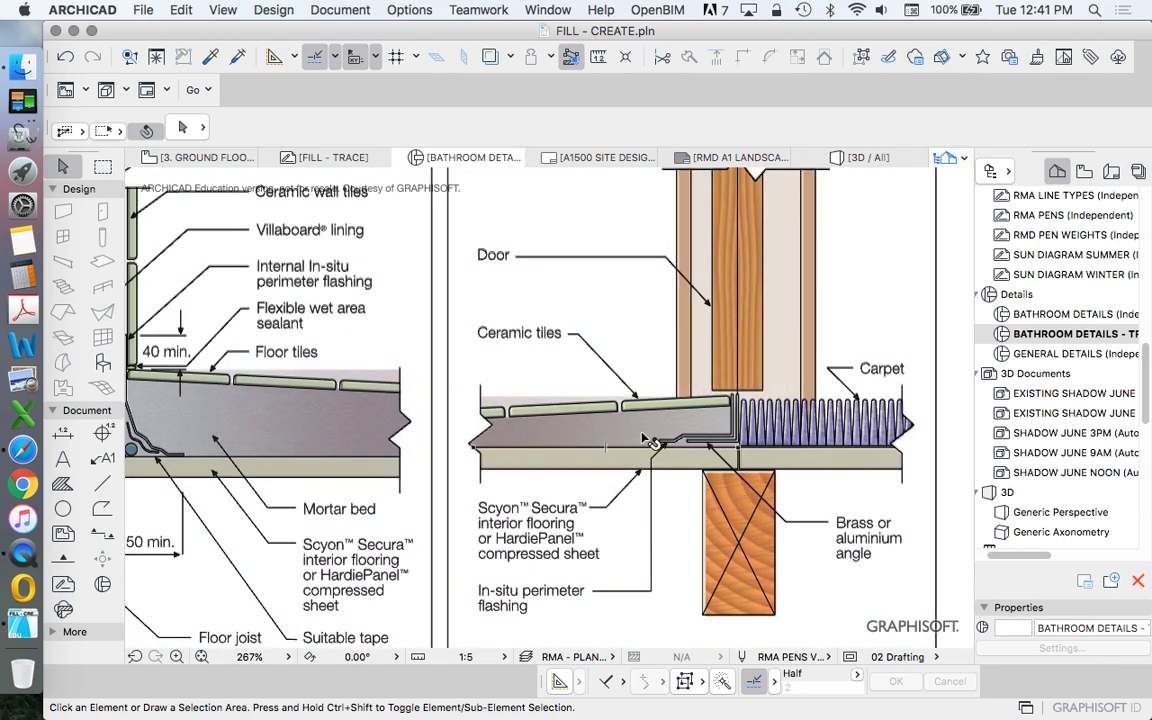
double_click(1060, 314)
scroll(612, 360, "up", 5)
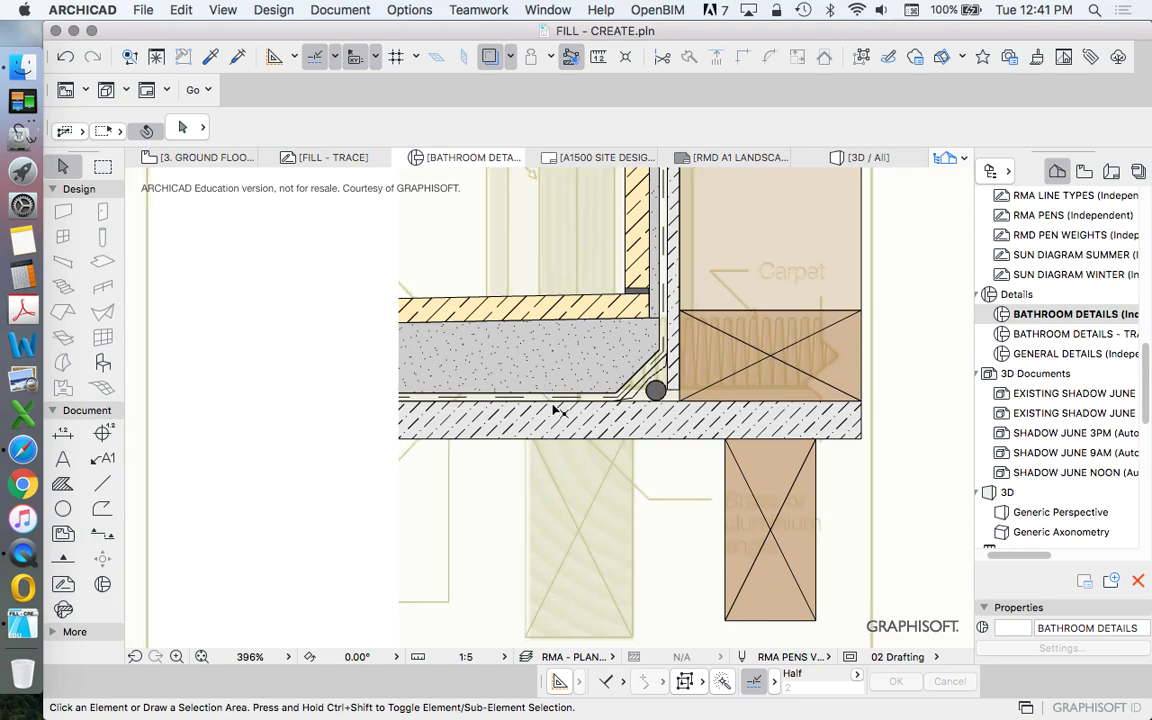
scroll(635, 416, "down", 2)
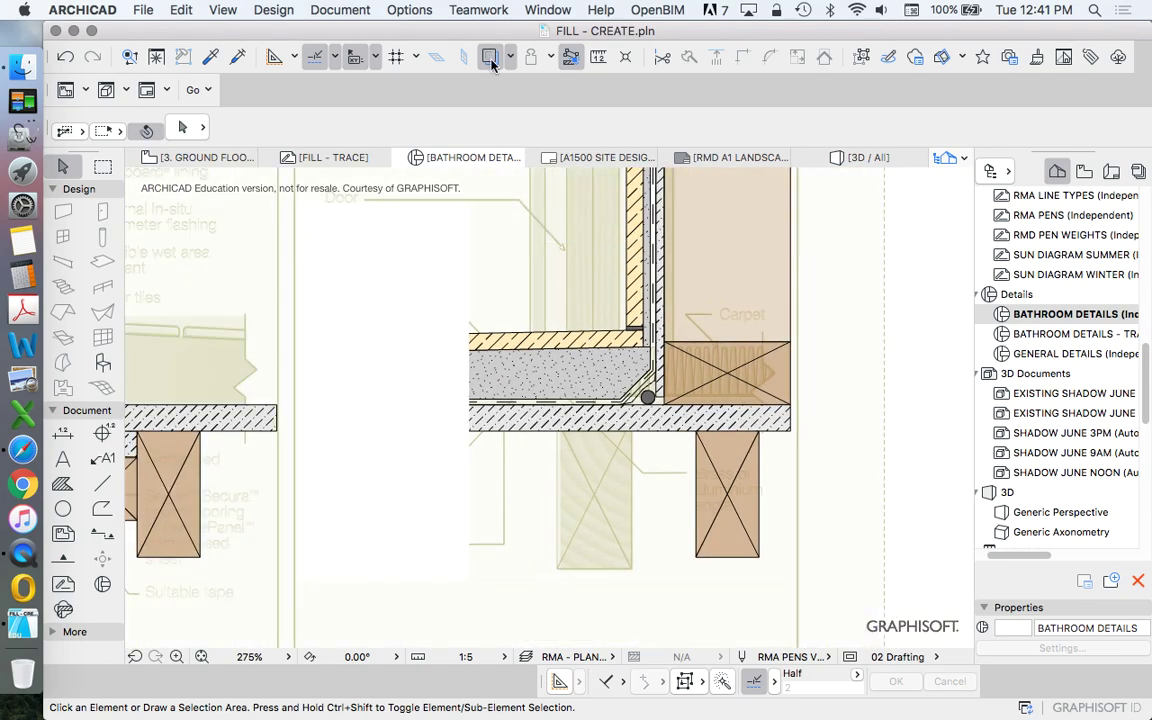
Hide the trace reference and delete the timber wall framing, bottom plate and wall lining sheet from the mirrored junction.
left_click(489, 61)
left_click_drag(879, 394, 716, 294)
key("Delete")
left_click(824, 305)
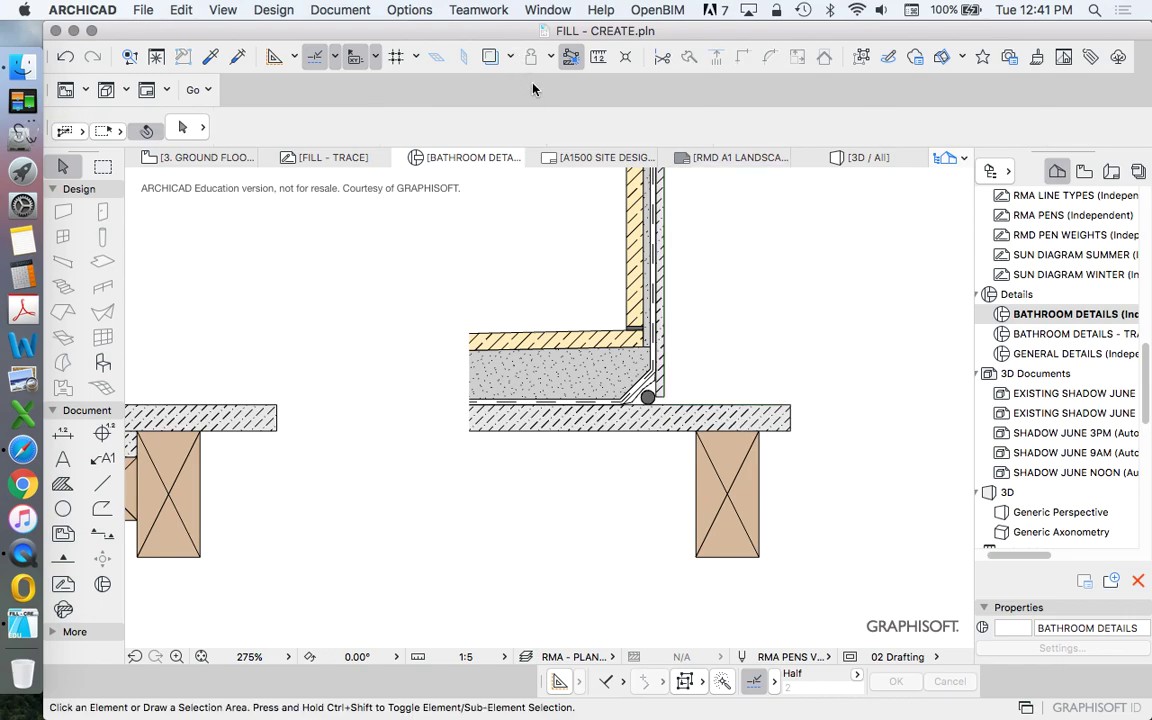
left_click(668, 280)
key("Delete")
scroll(694, 463, "down", 5)
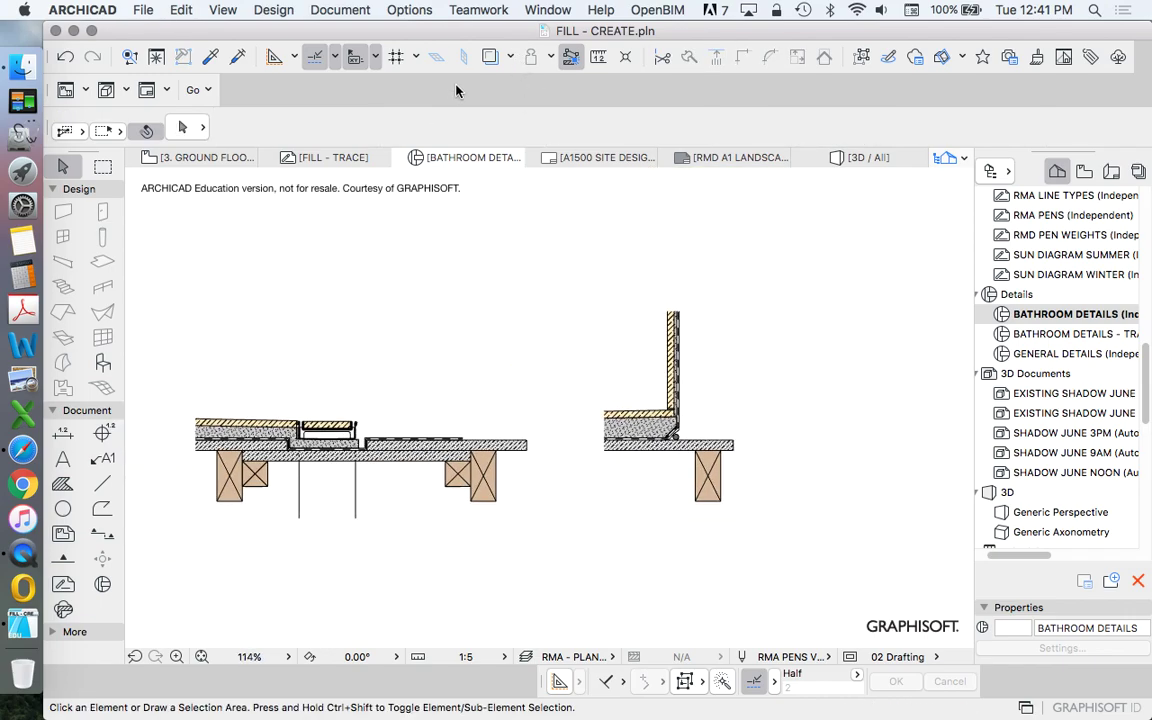
Copy the joist below the mirrored floor one joist width to the left, directly against the original.
left_click(491, 57)
scroll(766, 481, "up", 6)
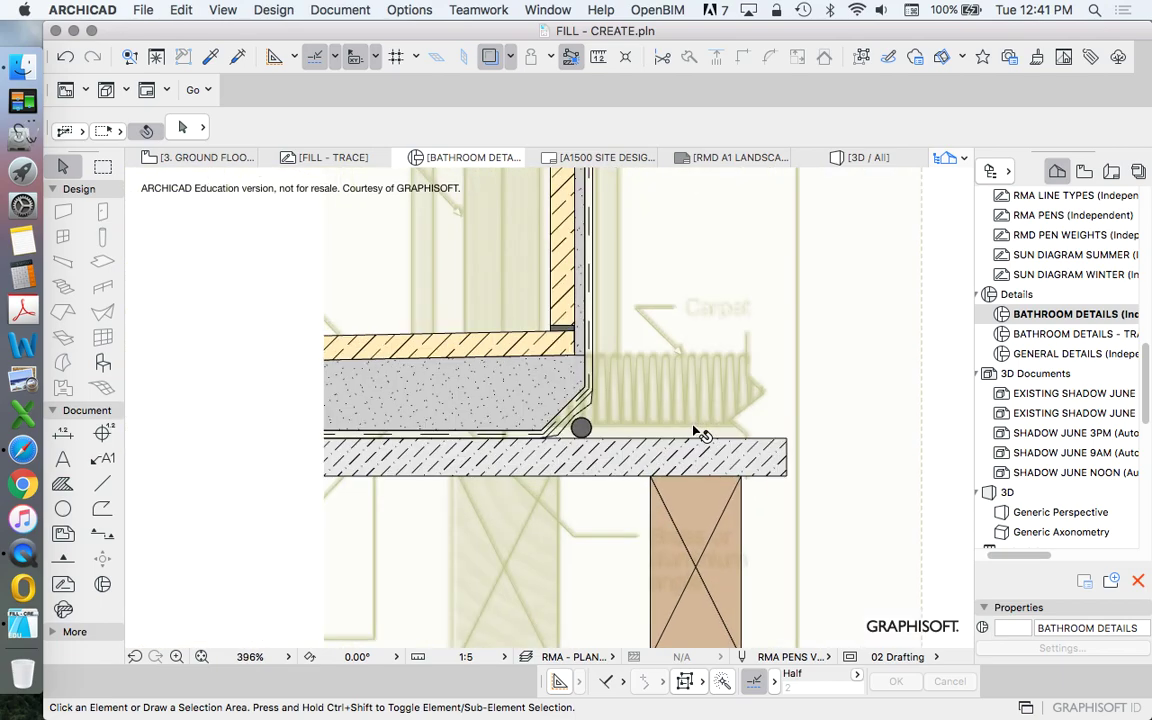
left_click(748, 456)
scroll(770, 400, "down", 2)
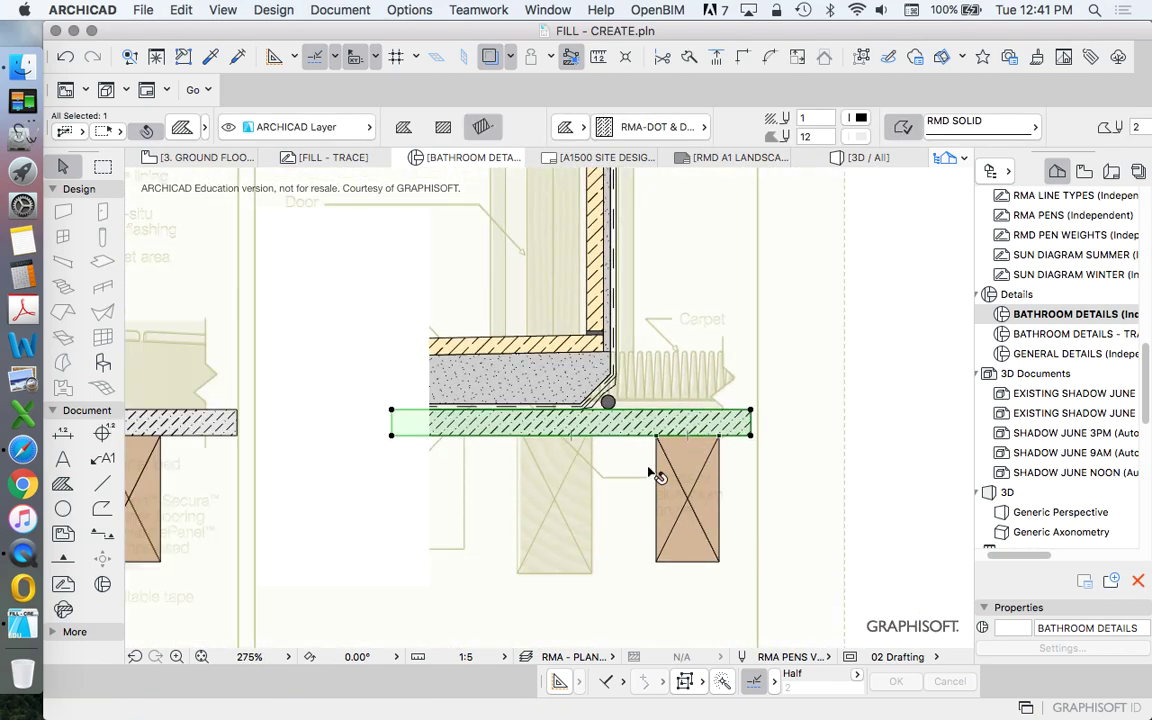
left_click(489, 57)
left_click_drag(609, 417, 728, 571)
right_click(576, 475)
mouse_move(780, 613)
left_click(840, 592)
left_click(718, 436)
left_click(656, 436)
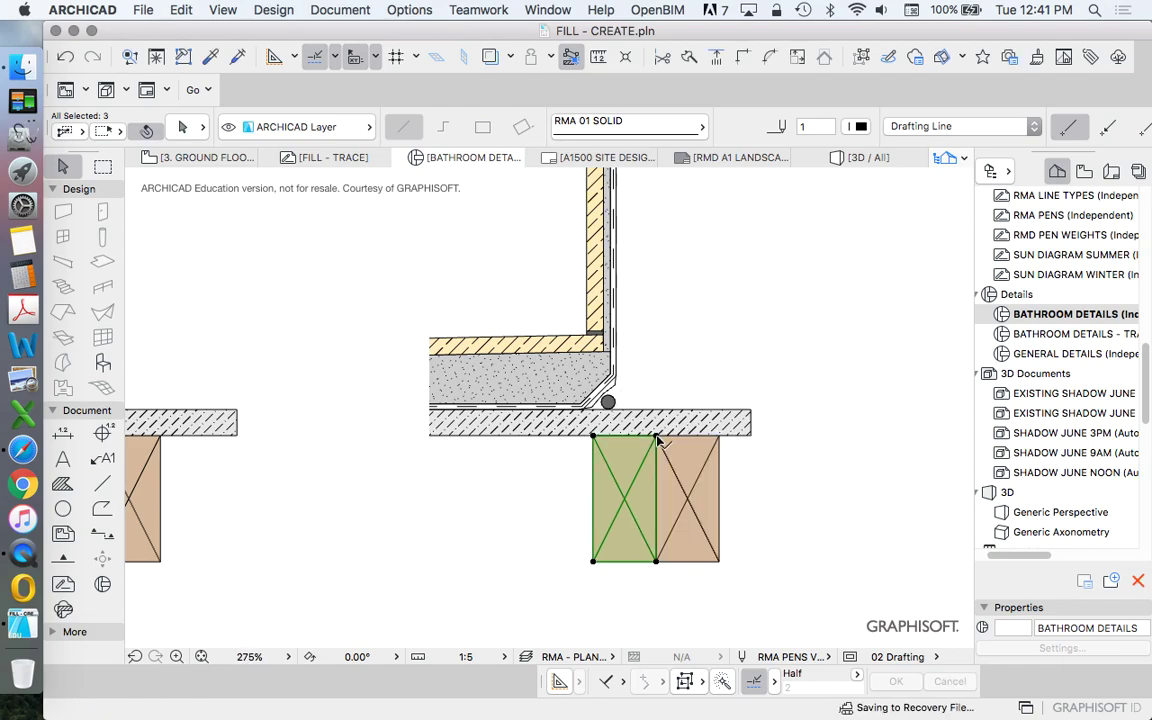
Split the compressed floor sheet along the vertical line where the two joists meet.
left_click(663, 423)
left_click(686, 62)
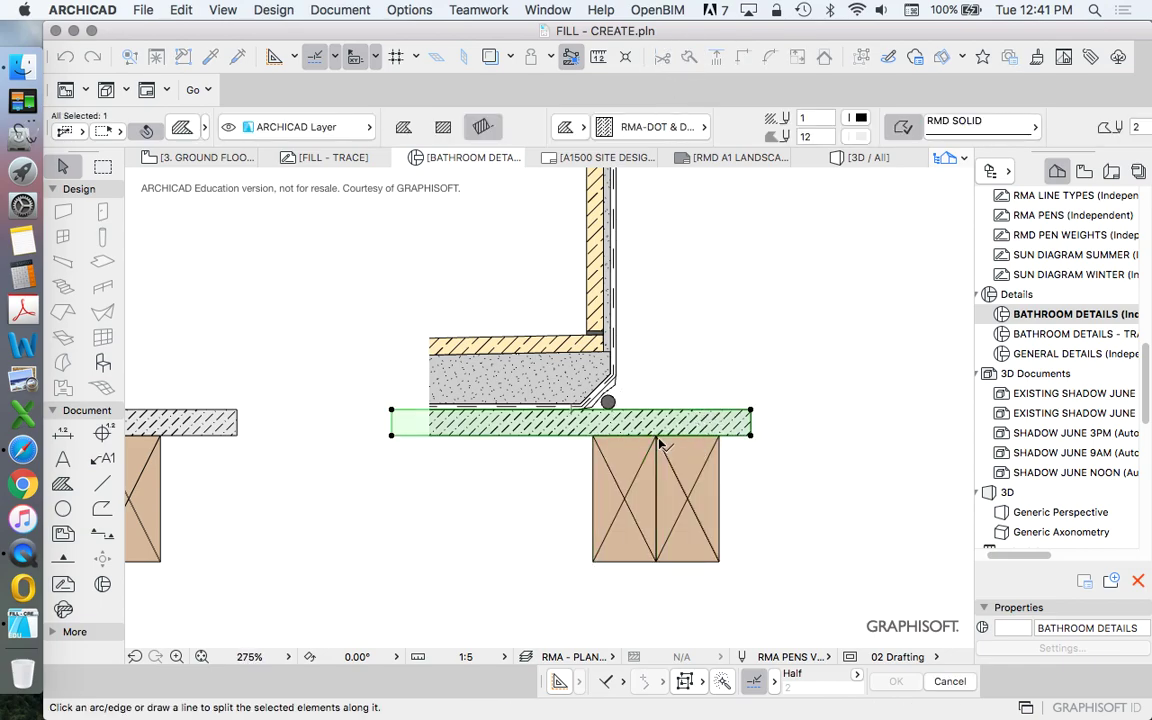
left_click(656, 436)
left_click(656, 345)
left_click(743, 364)
Offset the top edge of the floor section right of the split downward by 1 mm.
scroll(735, 468, "up", 5)
left_click(633, 342)
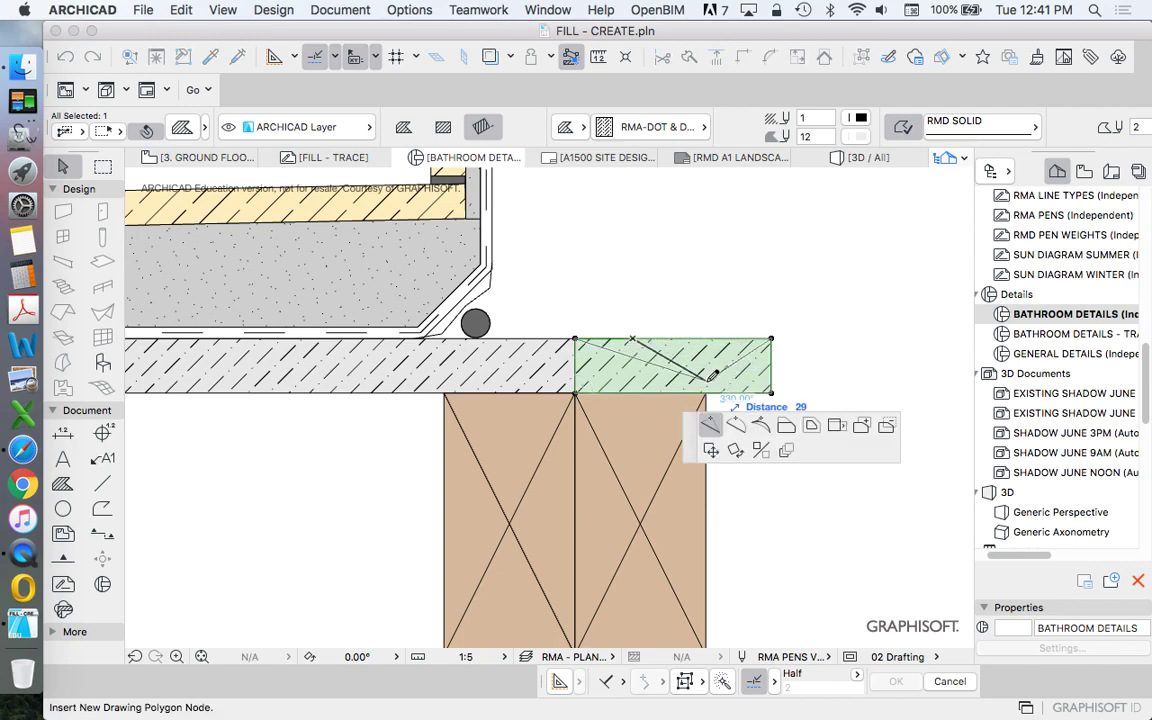
left_click(786, 425)
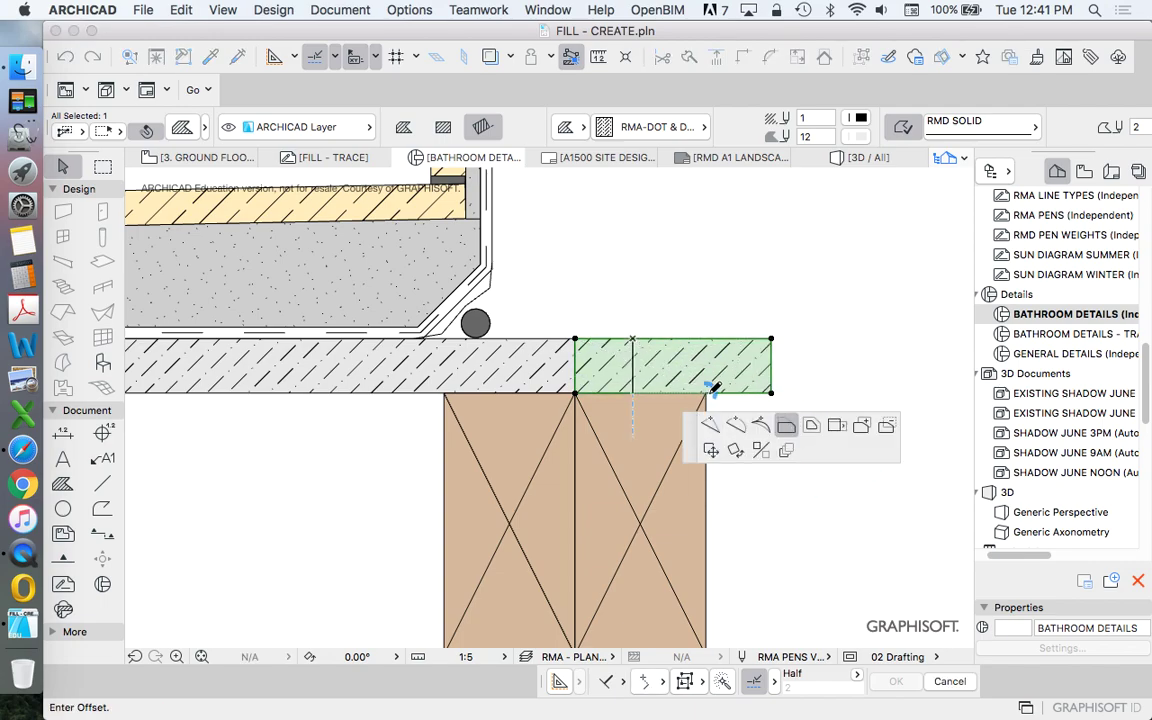
type("1")
key("Return")
key("Escape")
Extend the free end of the right-hand floor section farther to the right beyond the joists.
left_click(673, 342)
scroll(650, 355, "down", 6)
left_click(665, 358)
type("55")
key("Return")
key("Escape")
Change the right-hand floor section's fill pattern to RMA-WOOD.
scroll(551, 350, "up", 5)
left_click(430, 378)
scroll(430, 378, "down", 5)
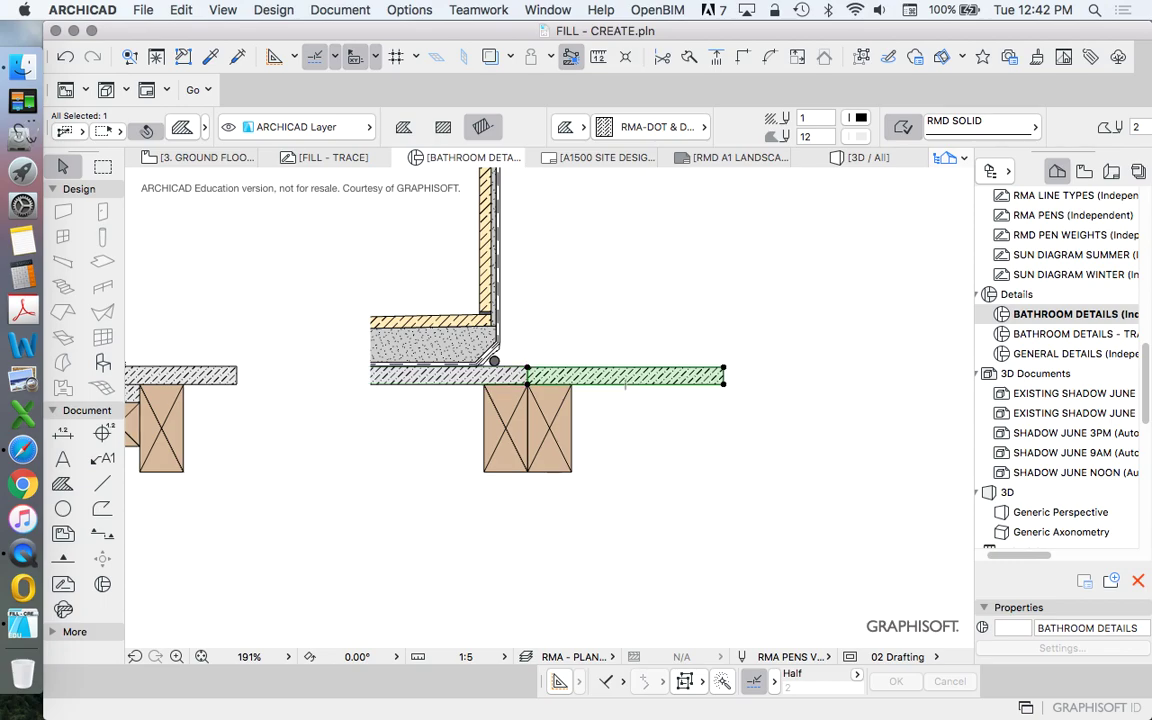
left_click(645, 128)
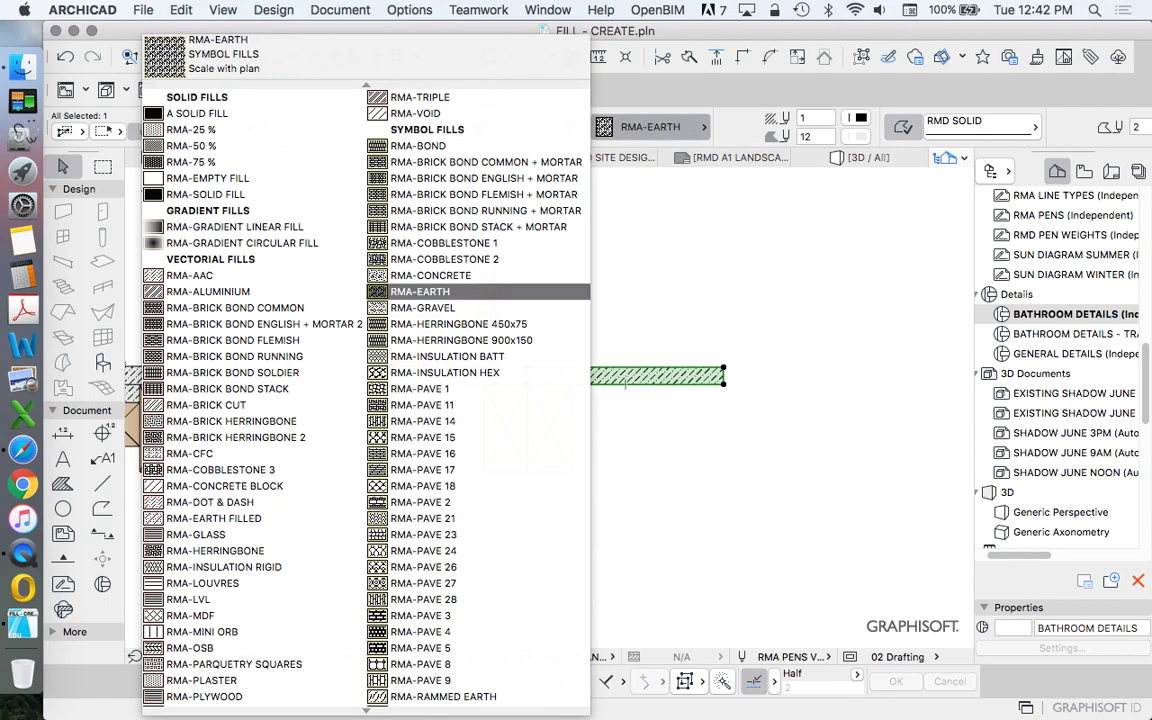
scroll(540, 326, "down", 5)
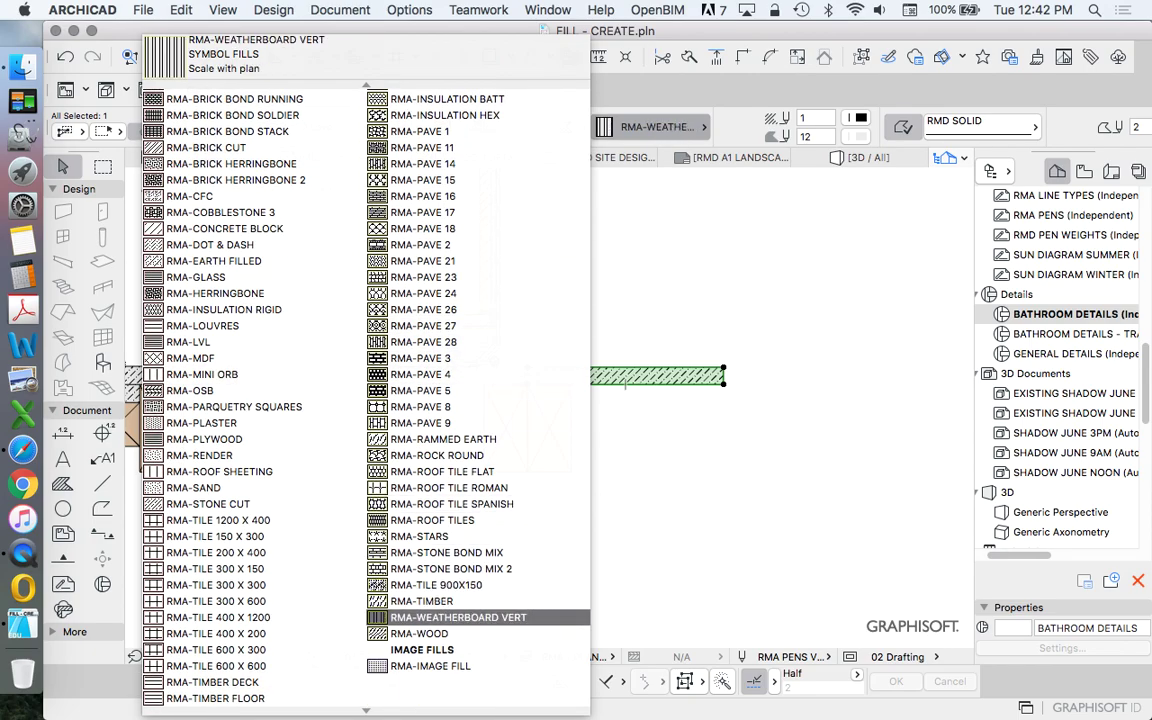
left_click(480, 635)
Set the wood floor fill's construction method so its pattern follows its own origin and orientation vector.
scroll(619, 364, "up", 6)
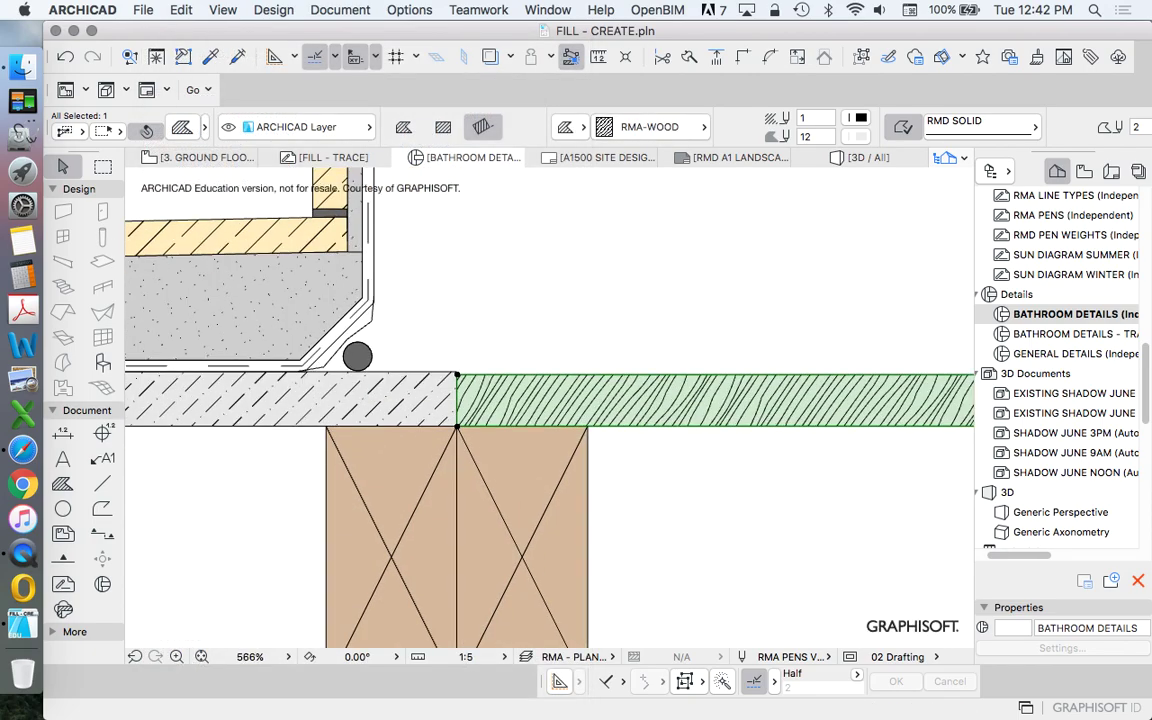
scroll(619, 364, "down", 2)
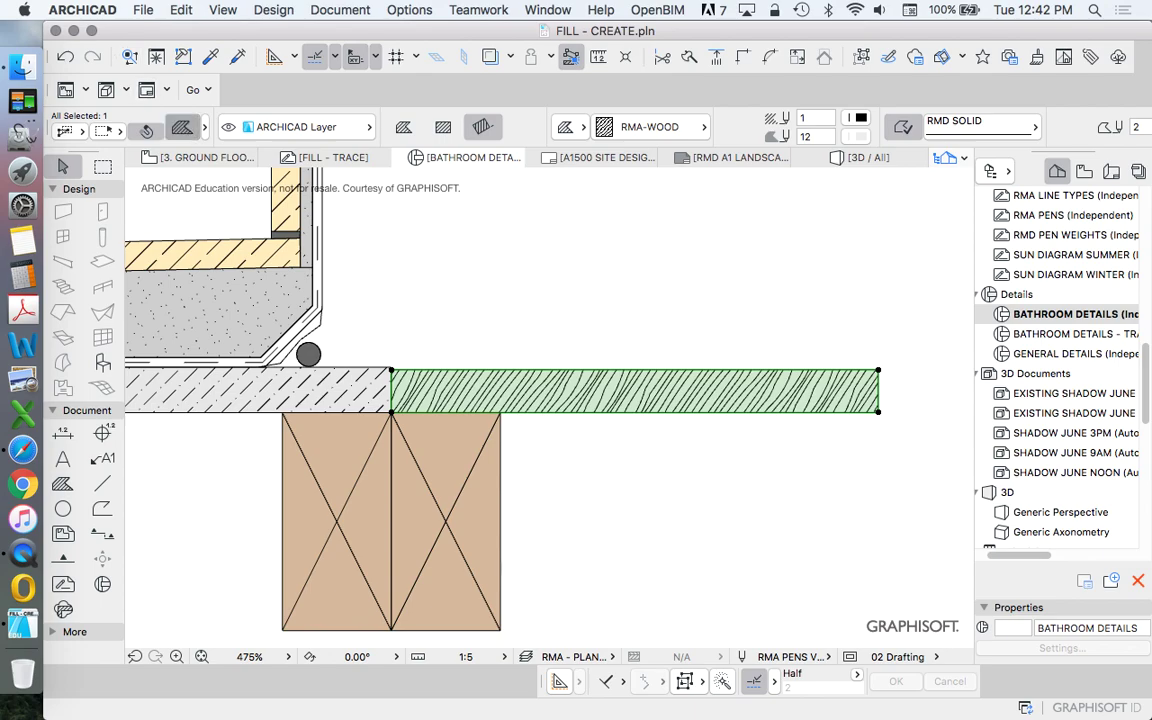
key("super+t")
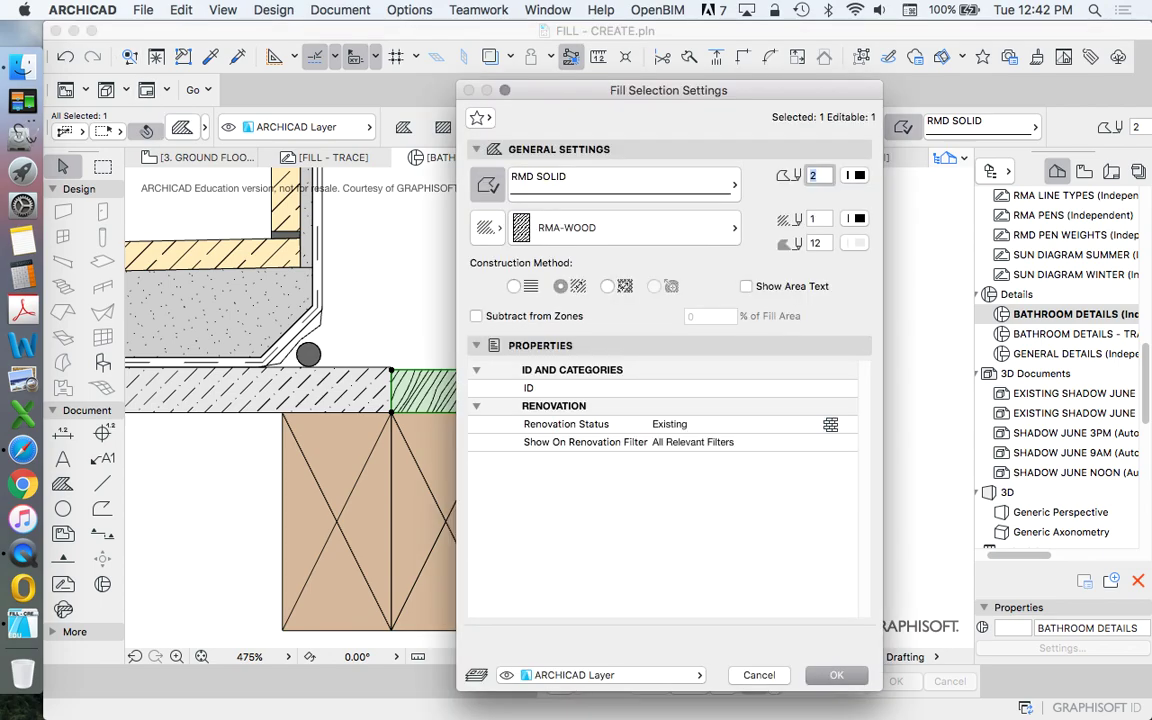
key("Return")
scroll(587, 375, "down", 5)
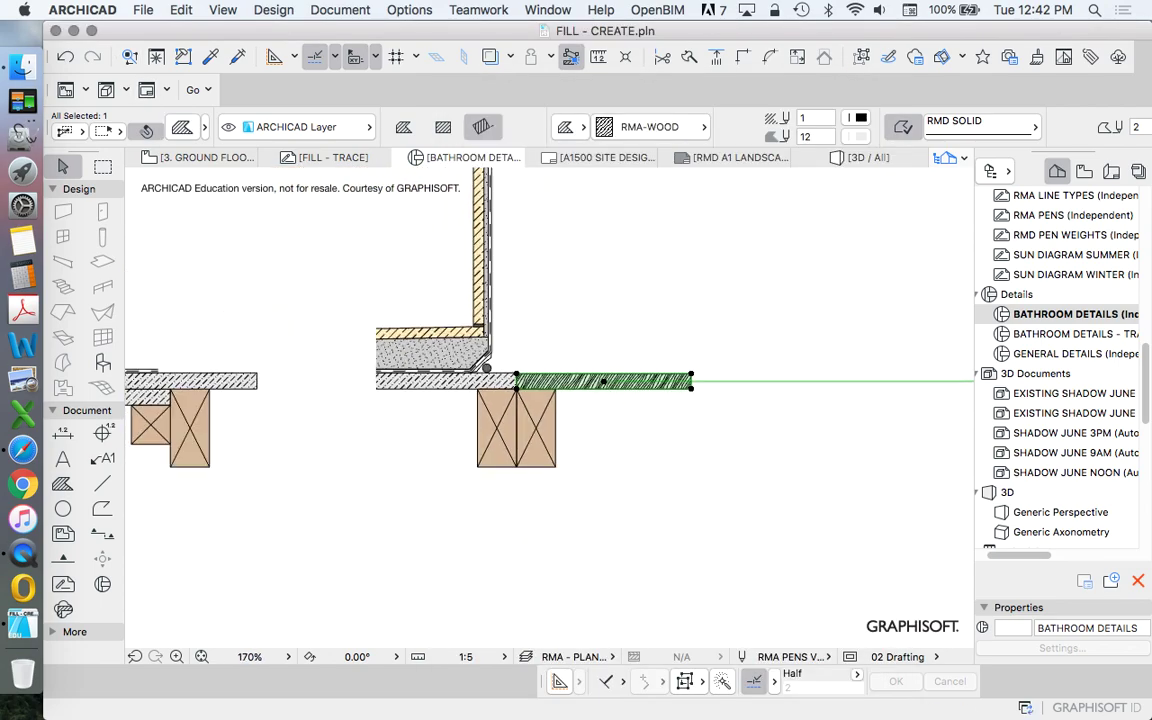
Rotate the wood fill's orientation vector steeply downward so the grain runs lengthwise along the floor board.
scroll(638, 380, "down", 5)
left_click(943, 382)
left_click(943, 382)
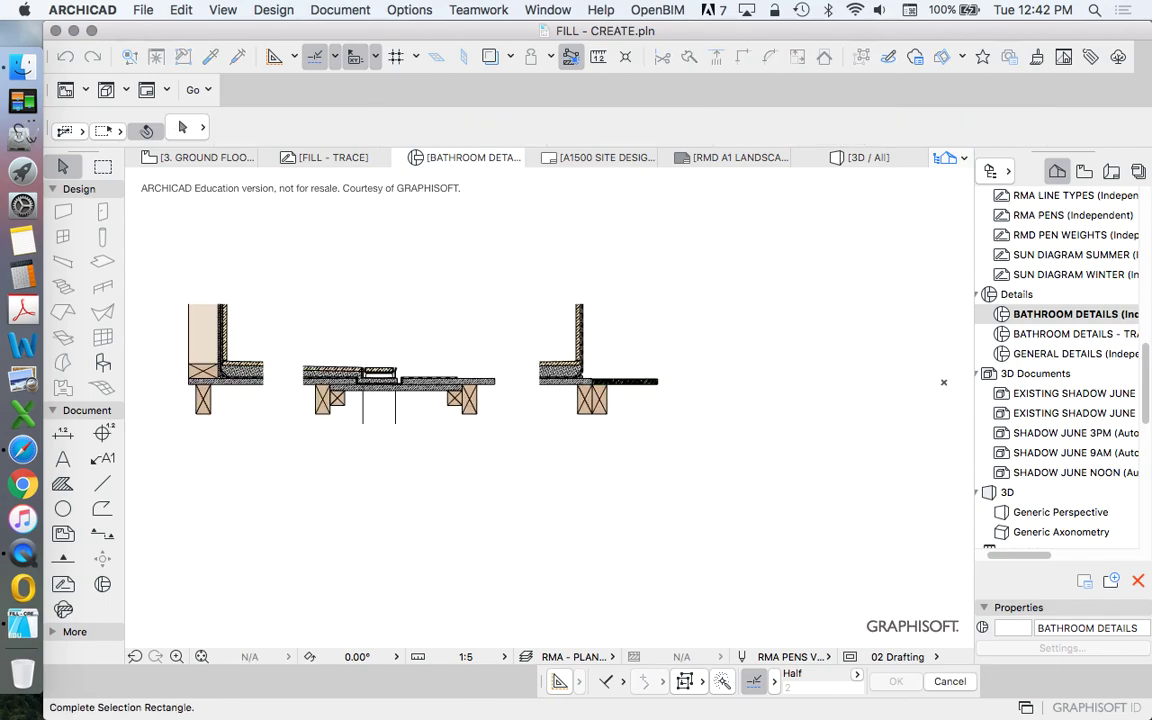
left_click(600, 392)
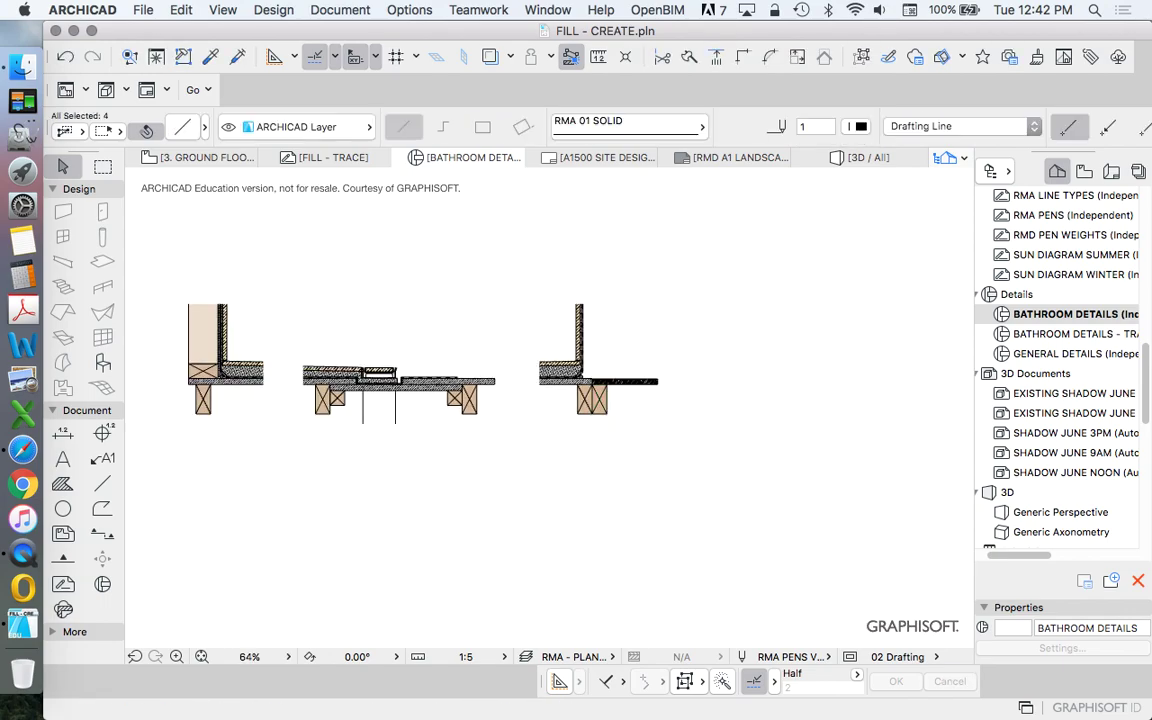
key("Escape")
left_click(645, 381)
left_click(951, 381)
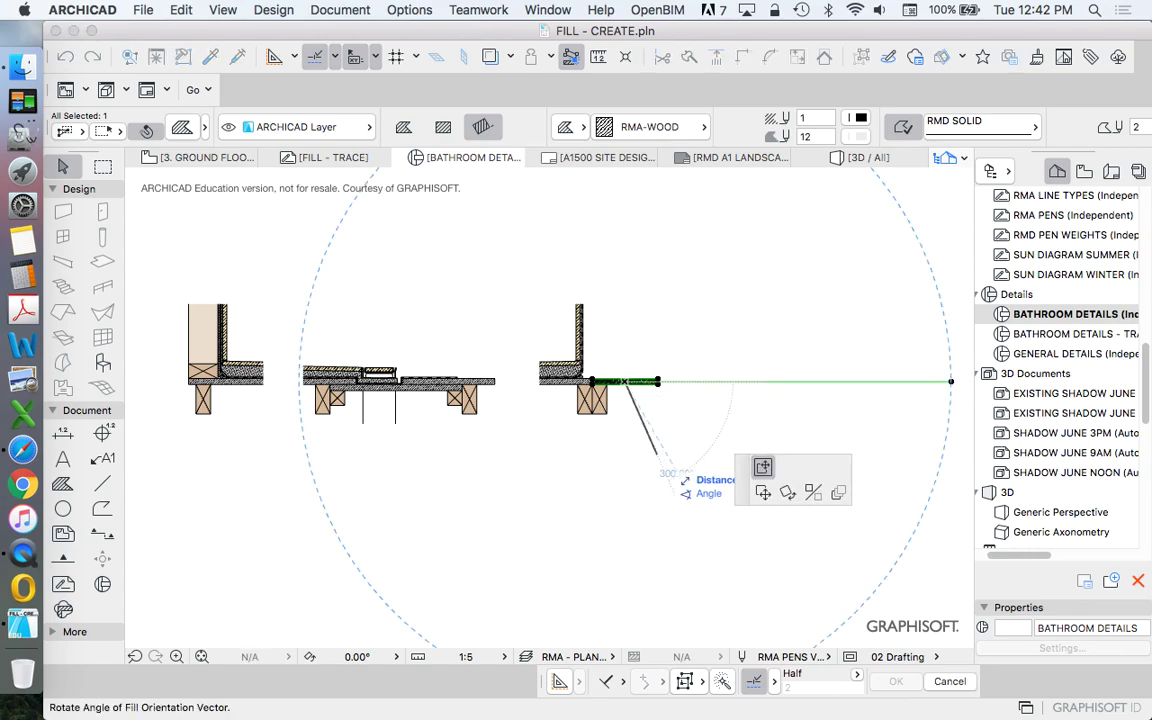
scroll(621, 371, "up", 5)
scroll(645, 460, "up", 3)
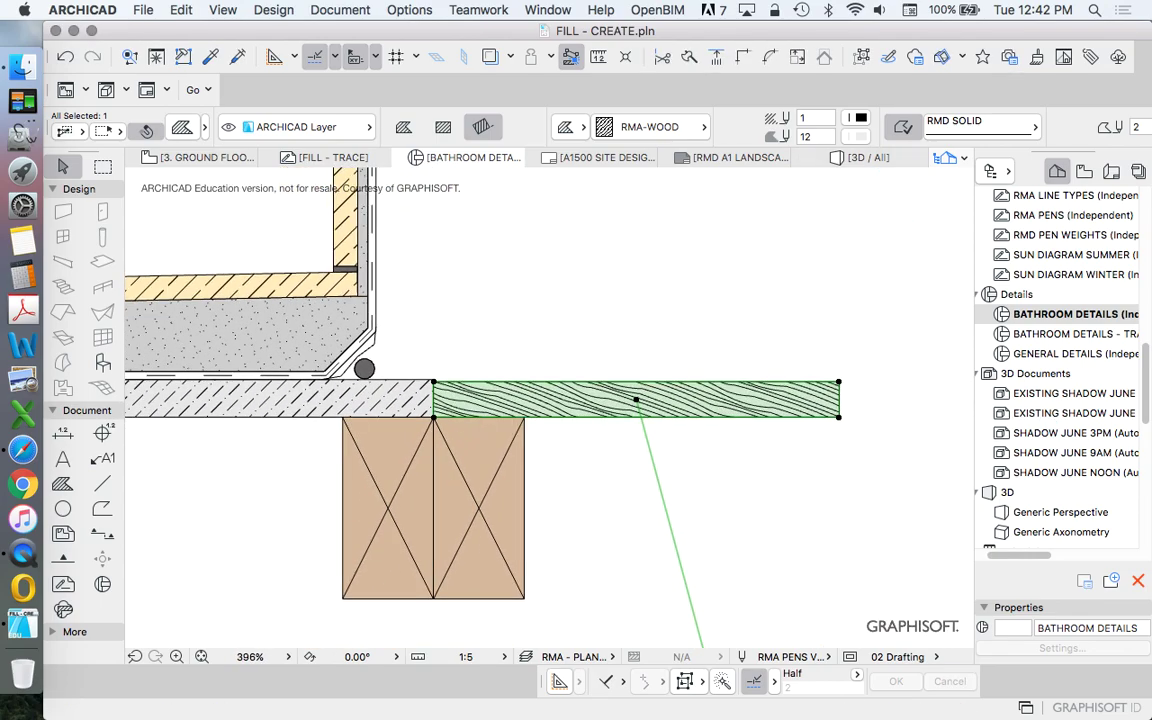
Set the wood floor fill's background pen to the brown pen 26.
left_click(856, 136)
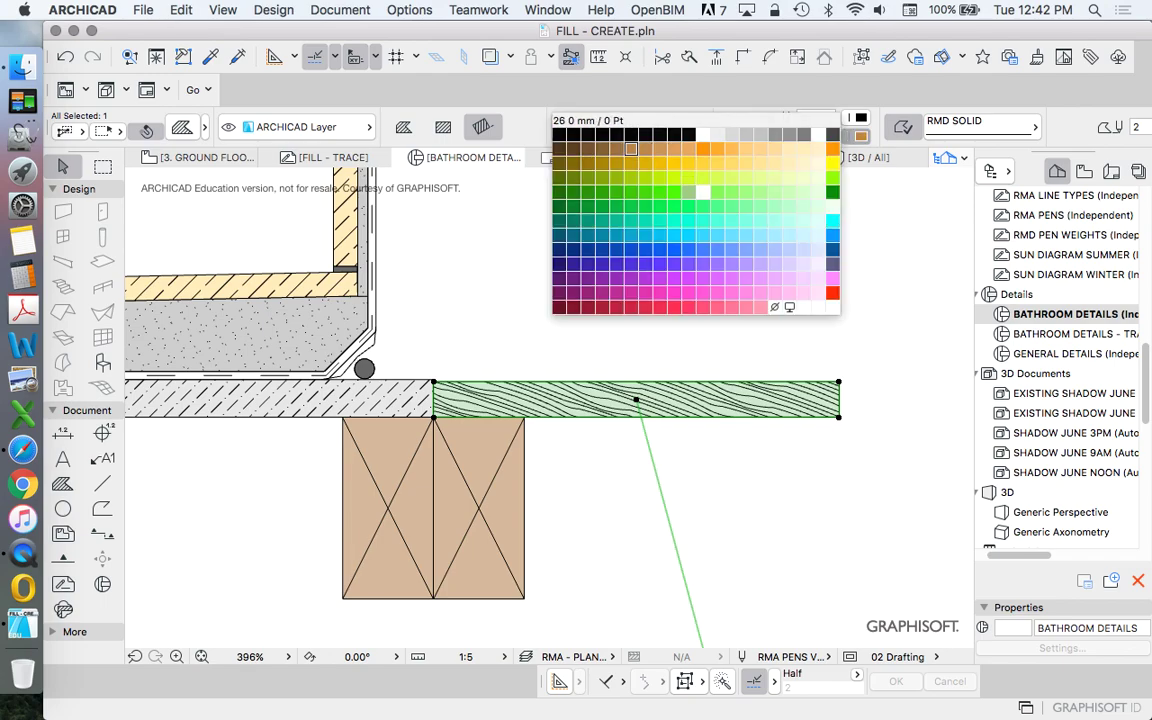
double_click(631, 149)
key("Escape")
scroll(801, 374, "down", 5)
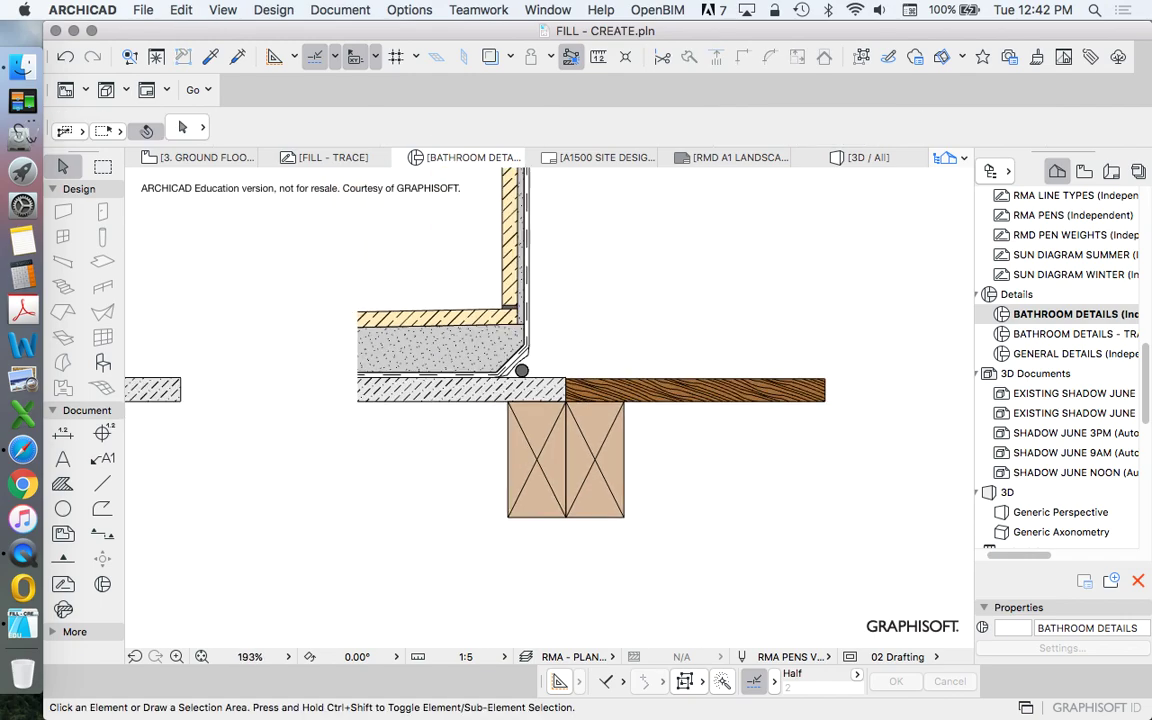
Delete the vertical wall tile, its adhesive, the upturned flashing lines and the round backing rod from the doorway junction.
scroll(798, 380, "down", 2)
scroll(762, 392, "up", 8)
scroll(622, 486, "down", 5)
scroll(495, 274, "up", 2)
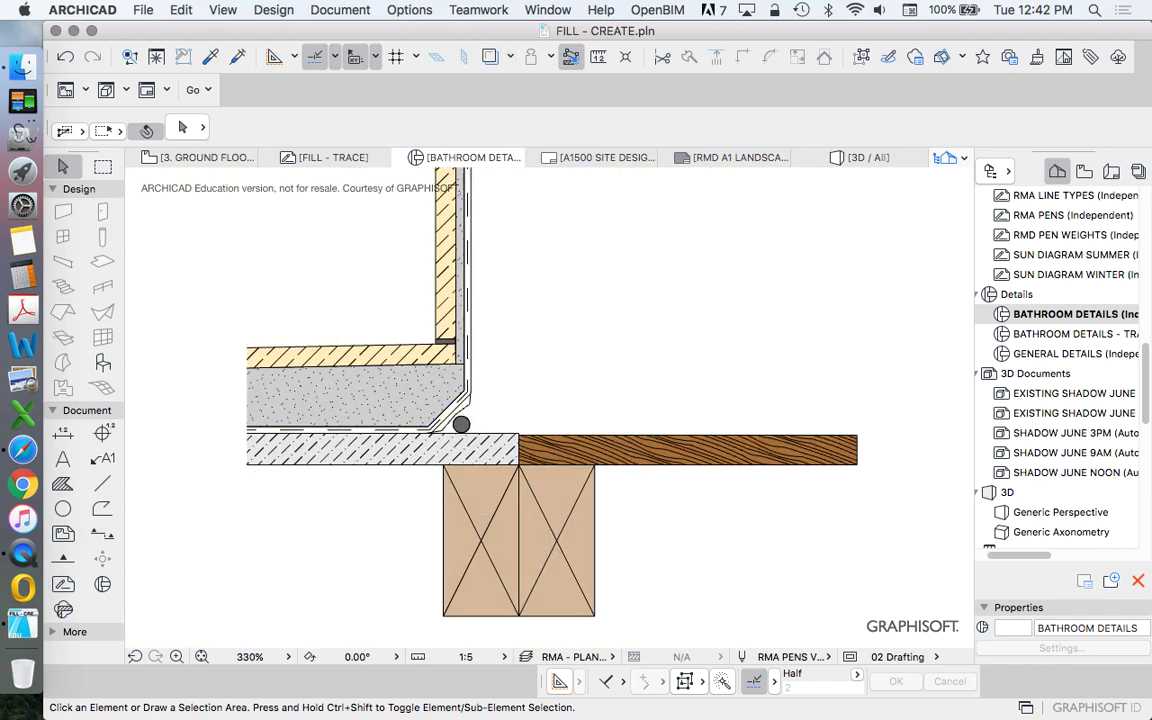
left_click_drag(328, 191, 543, 239)
key("Delete")
scroll(436, 439, "up", 8)
left_click_drag(664, 291, 541, 361)
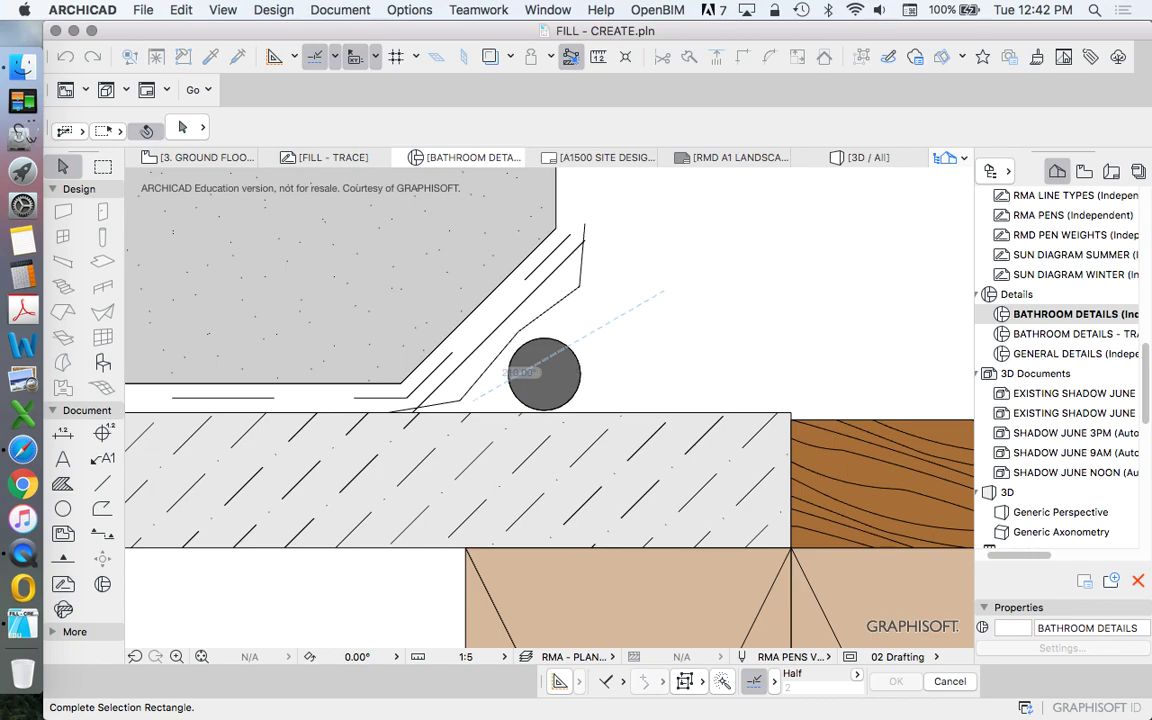
left_click(663, 291)
key("Delete")
scroll(543, 350, "down", 8)
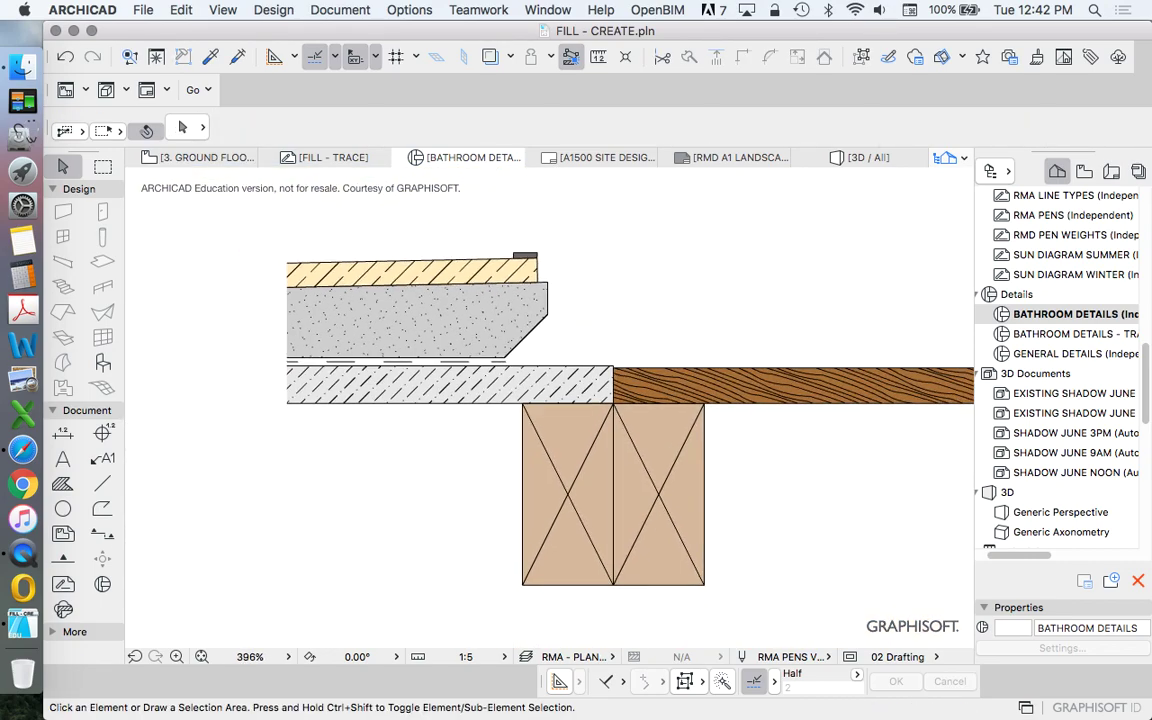
Show the trace reference again and delete the remaining horizontal membrane lines between the mortar bed and floor sheet.
scroll(471, 372, "up", 5)
left_click(490, 57)
scroll(545, 362, "down", 1)
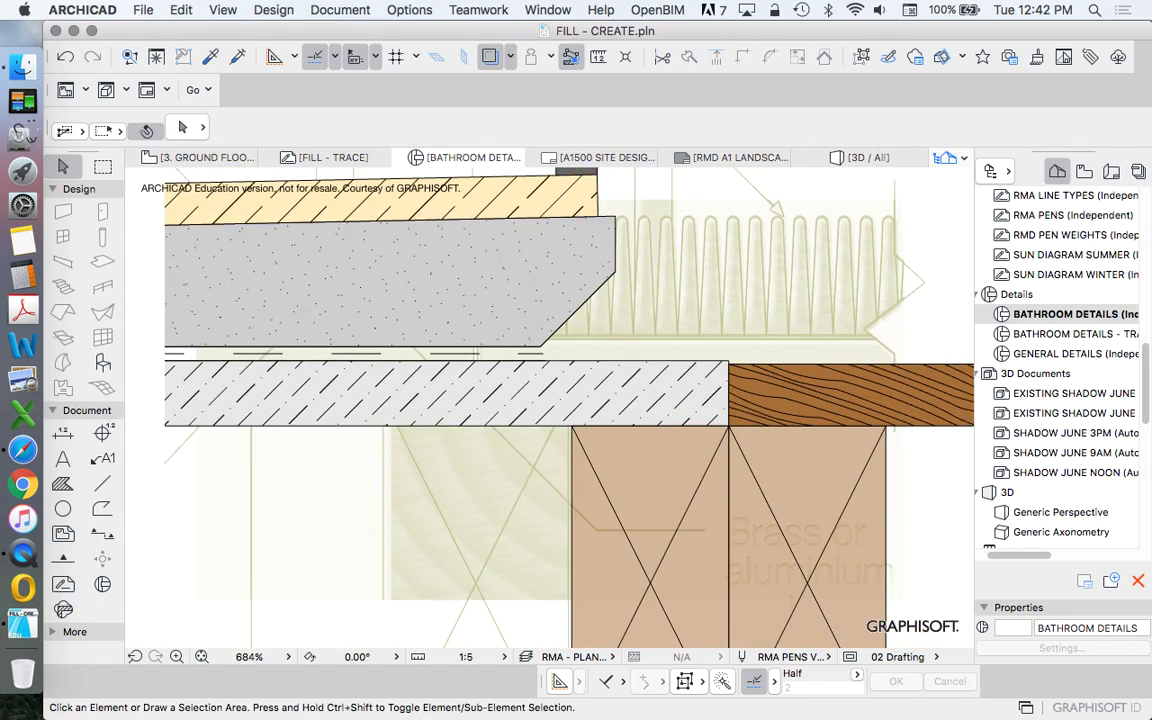
left_click(543, 353)
key("Delete")
left_click(400, 360)
key("Delete")
left_click(396, 347)
key("Delete")
scroll(570, 360, "down", 1)
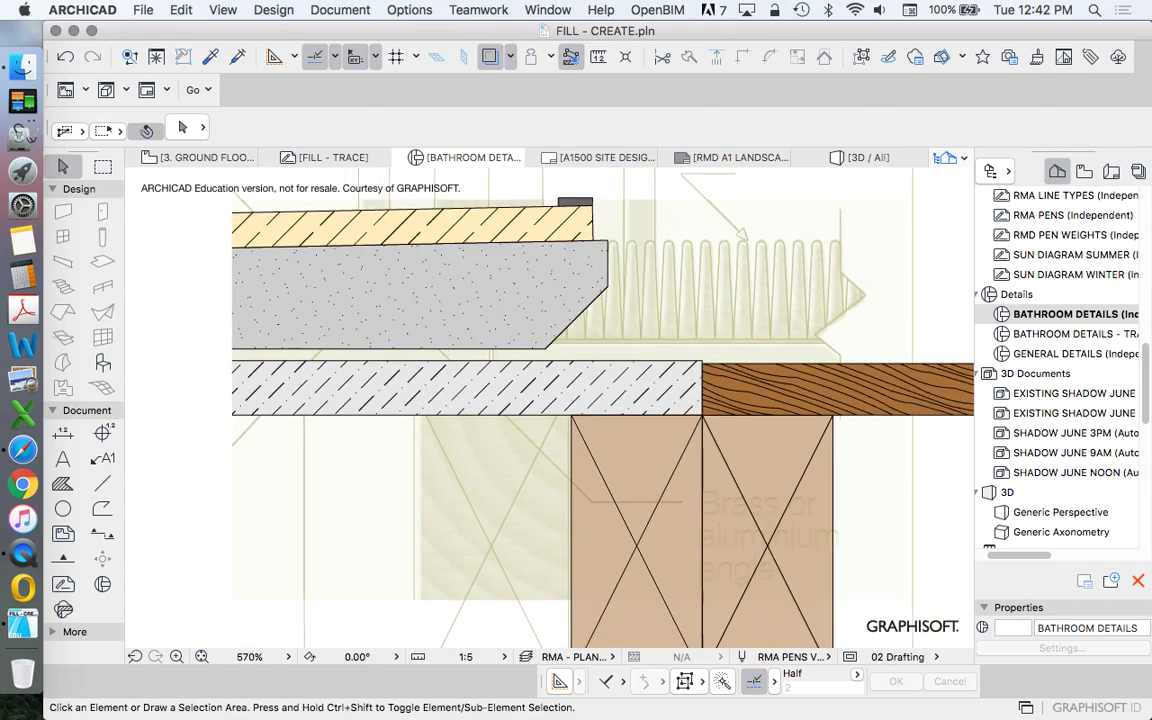
Lower the mortar bed's bottom edge onto the top of the compressed floor sheet.
left_click(453, 349)
left_click(453, 349)
key("Escape")
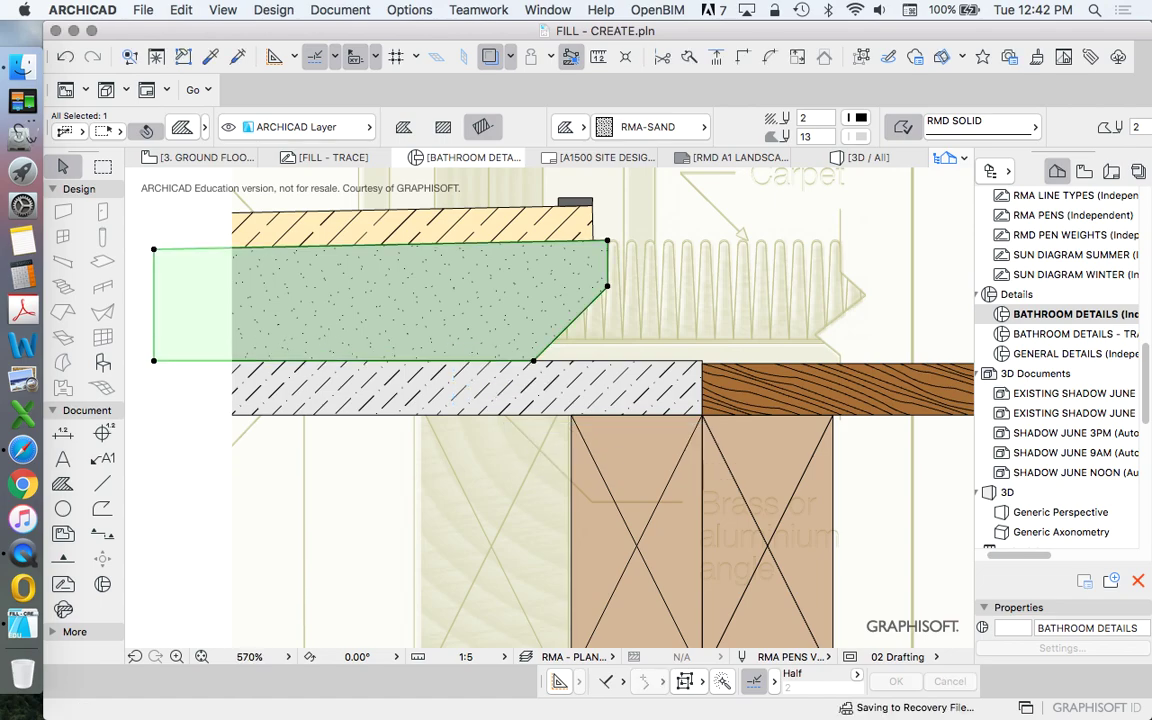
Delete the small dark RMA-50 % fill on top of the doorway floor tile's end.
scroll(657, 425, "down", 5)
scroll(709, 350, "up", 1)
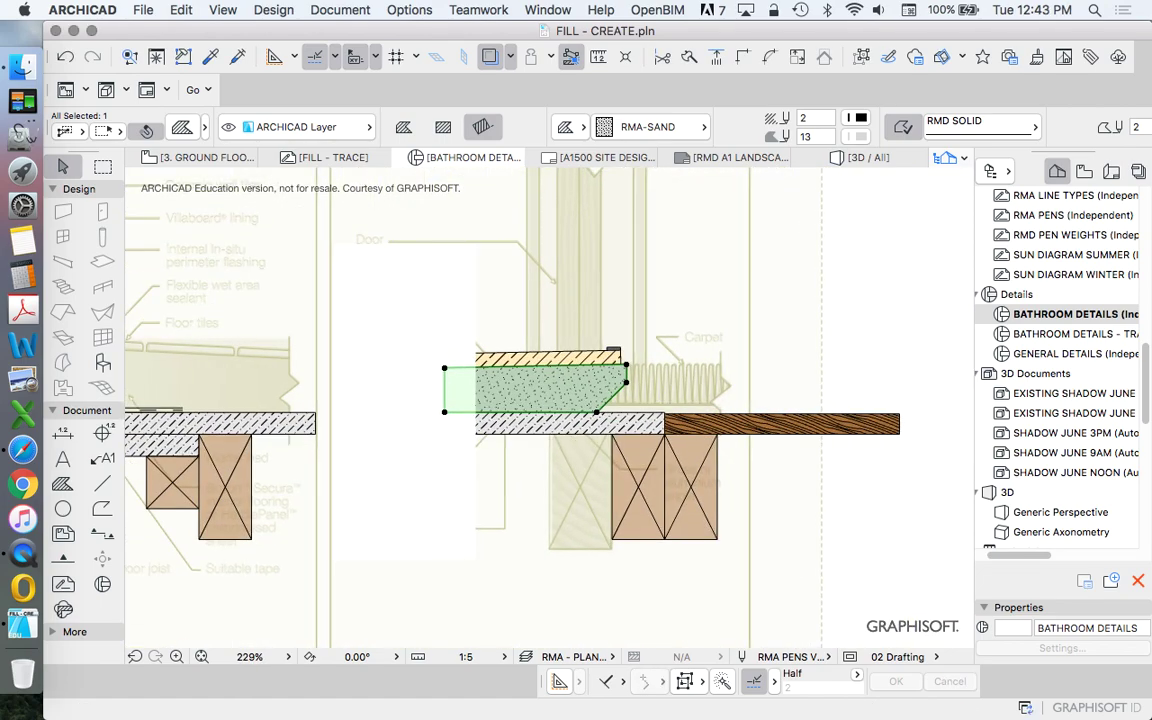
key("Escape")
left_click(614, 349)
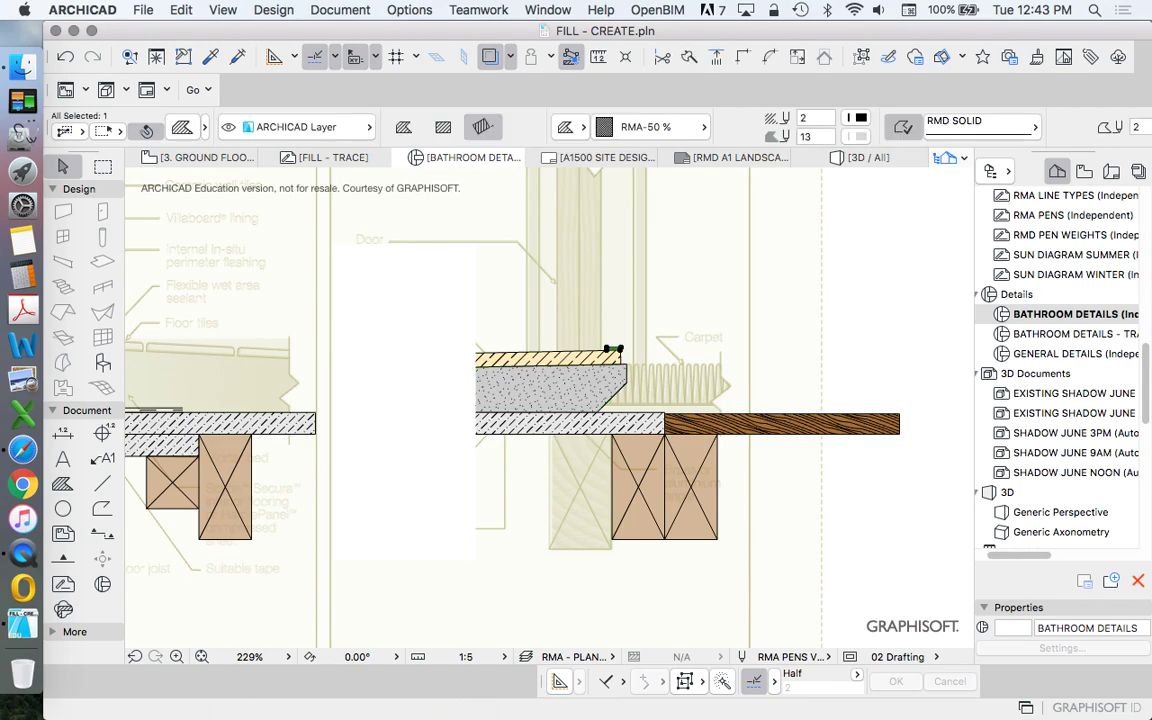
Move the doorway floor tile and mortar bed together away from the carpet side, clear of the traced threshold angle.
left_click(590, 385, "shift")
right_click(613, 297)
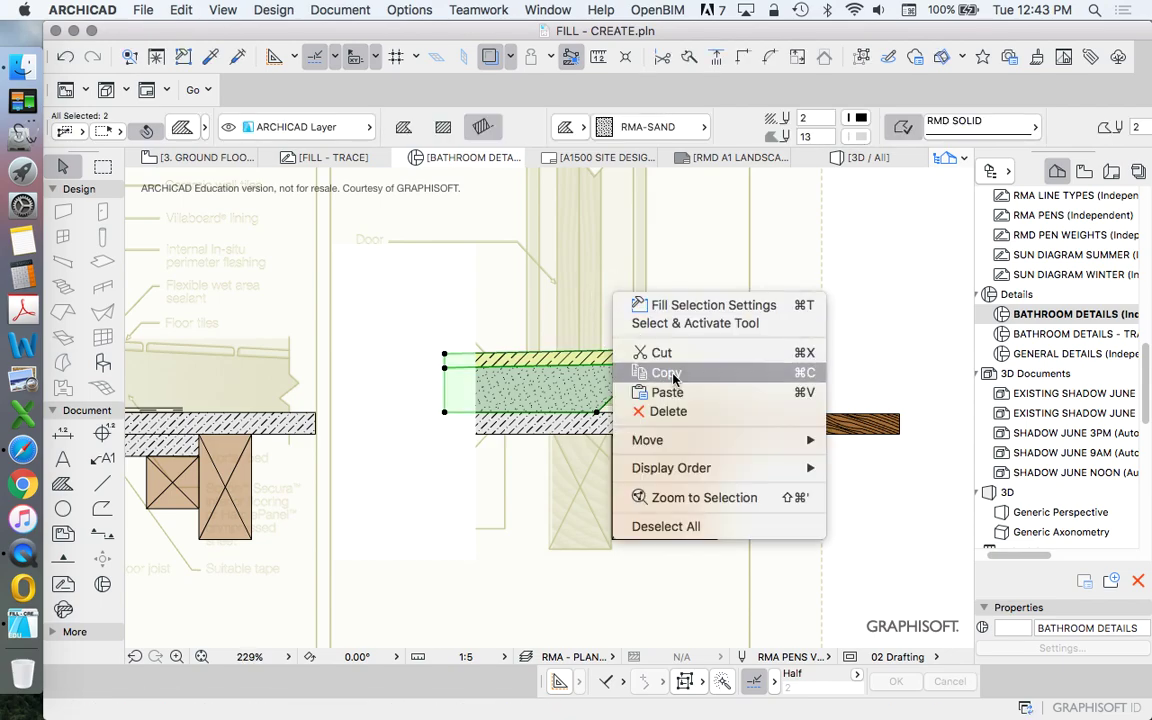
left_click(689, 441)
left_click(862, 440)
left_click(545, 366)
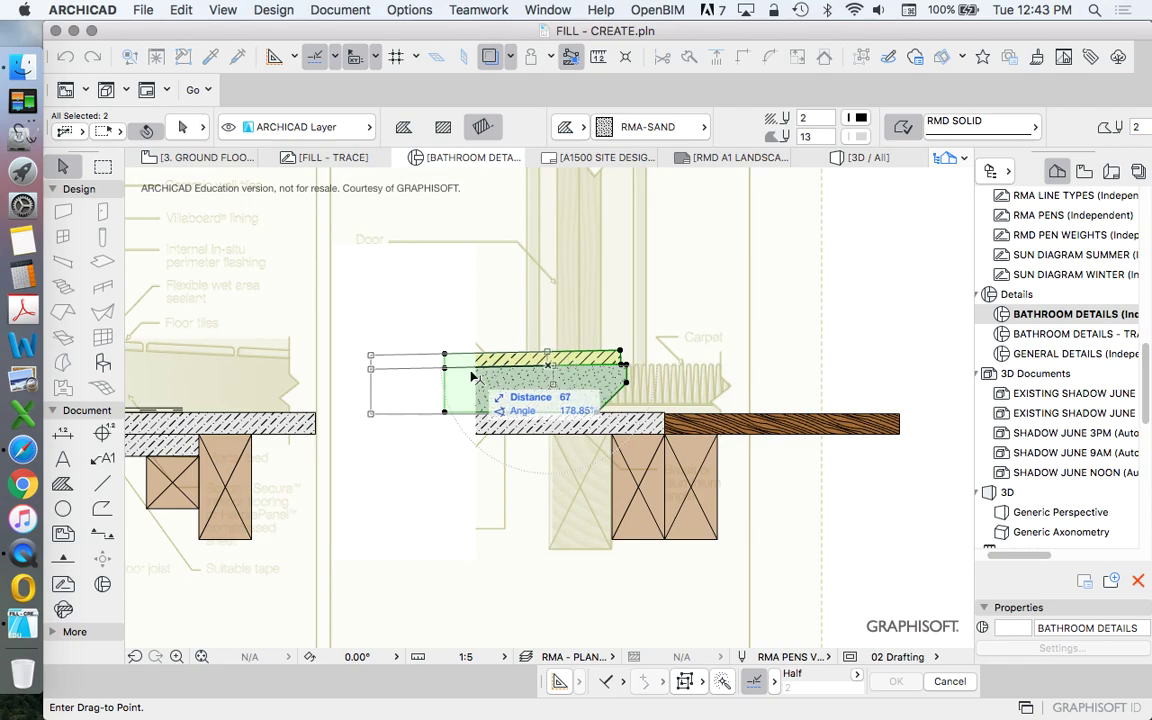
left_click(456, 370)
scroll(560, 355, "up", 2)
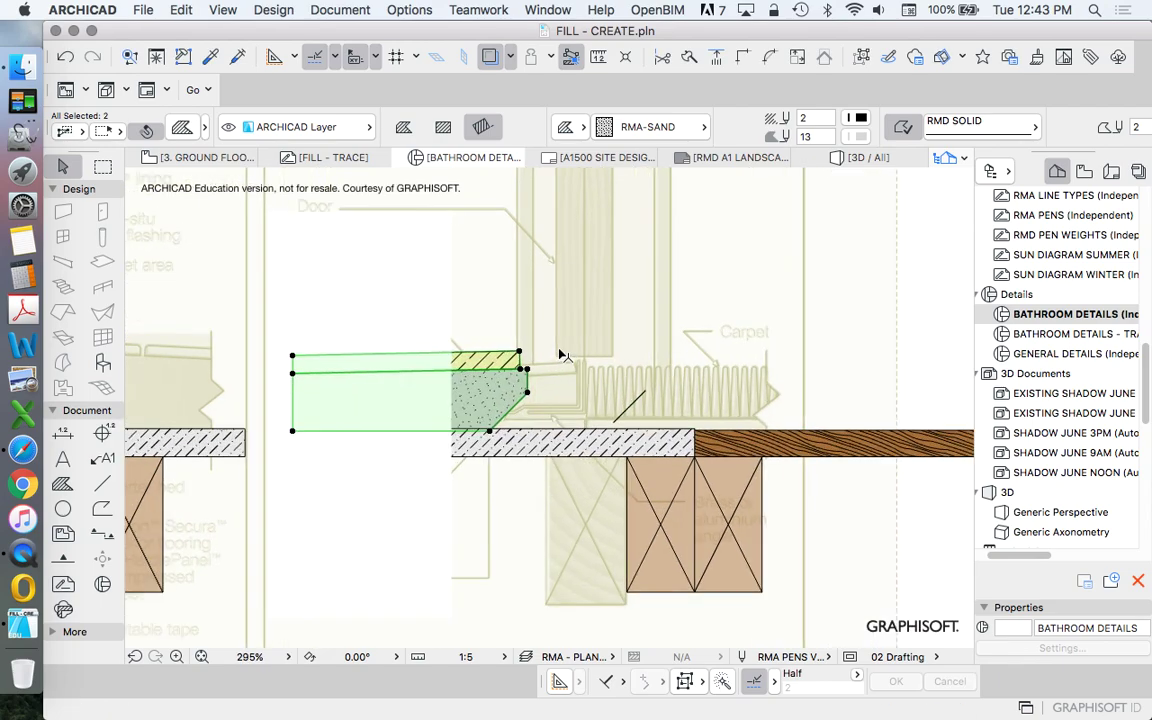
scroll(560, 355, "down", 2)
scroll(550, 345, "down", 1)
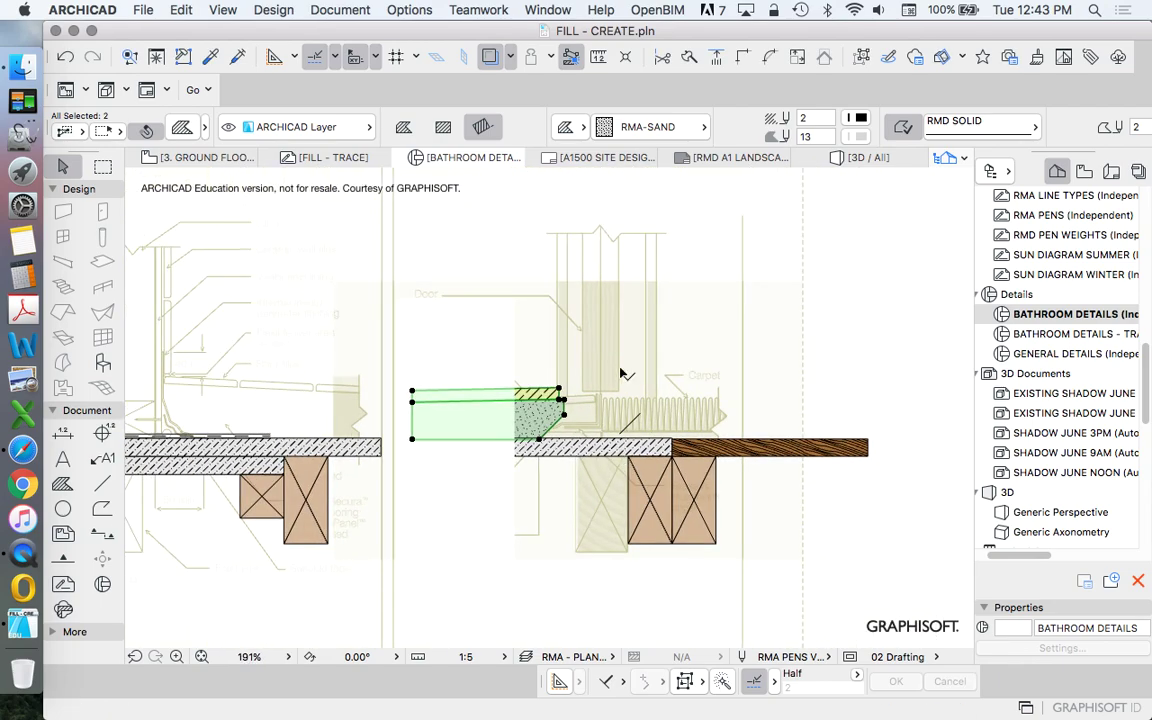
scroll(563, 413, "up", 2)
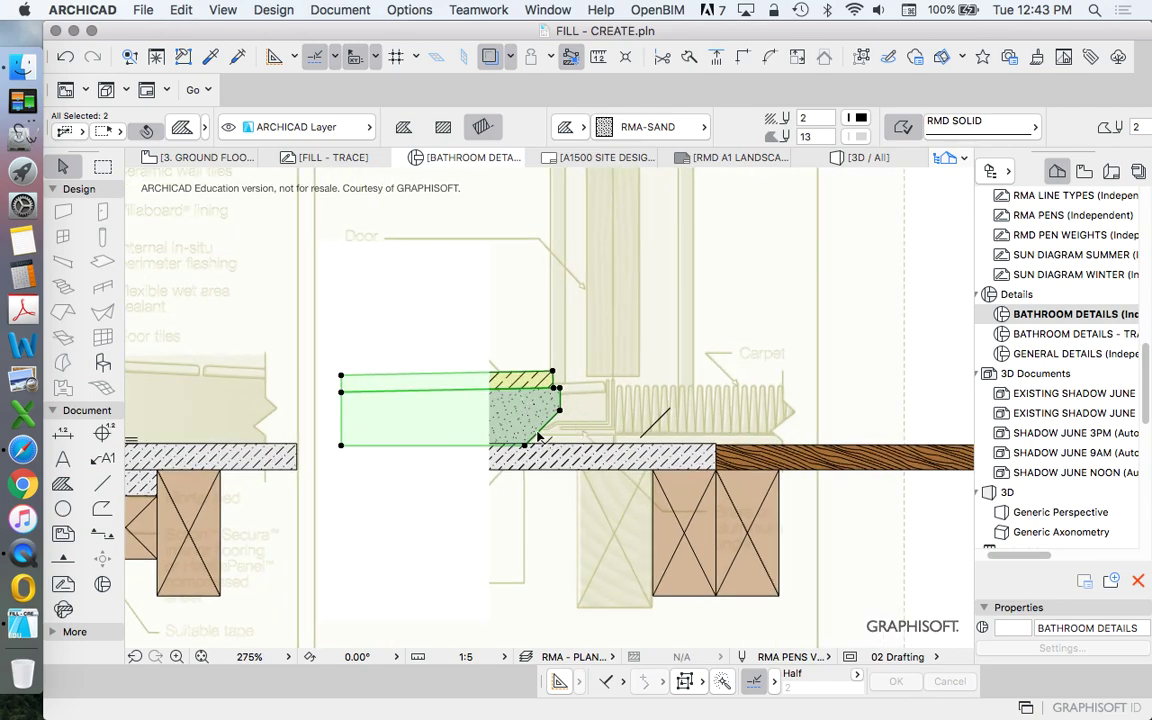
scroll(537, 436, "up", 2)
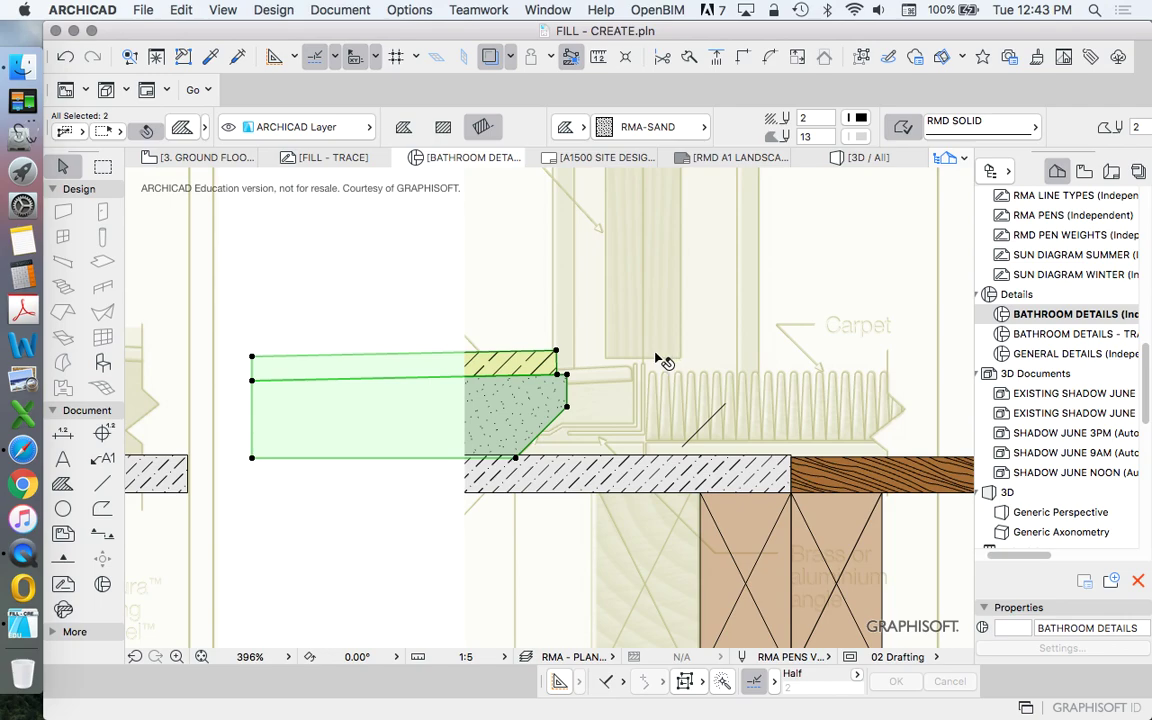
left_click(600, 441)
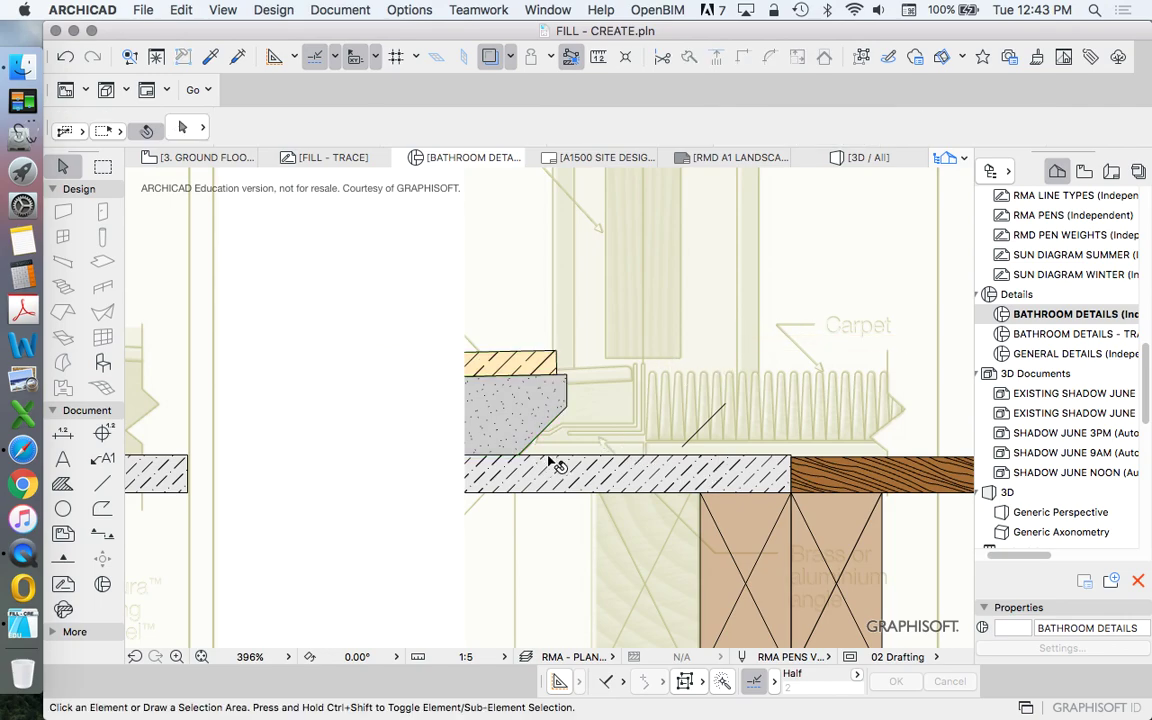
Configure the default fill as A SOLID FILL with black fill pen 1.
scroll(510, 444, "up", 2)
scroll(625, 382, "down", 1)
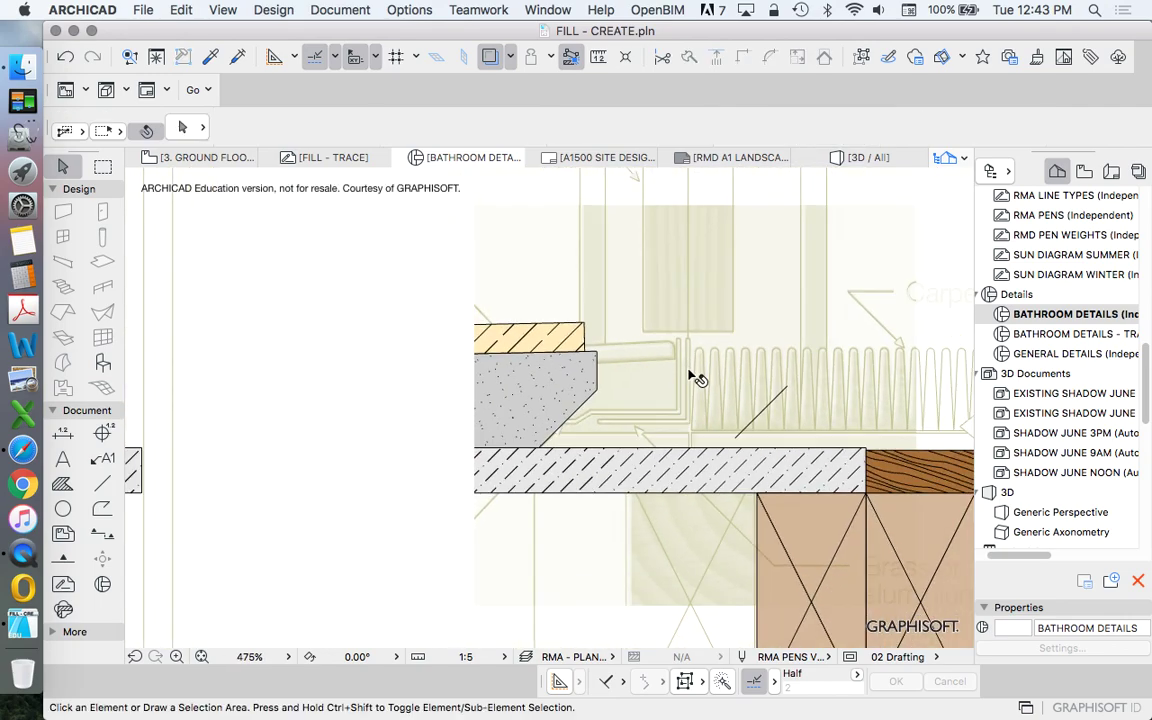
left_click(70, 485)
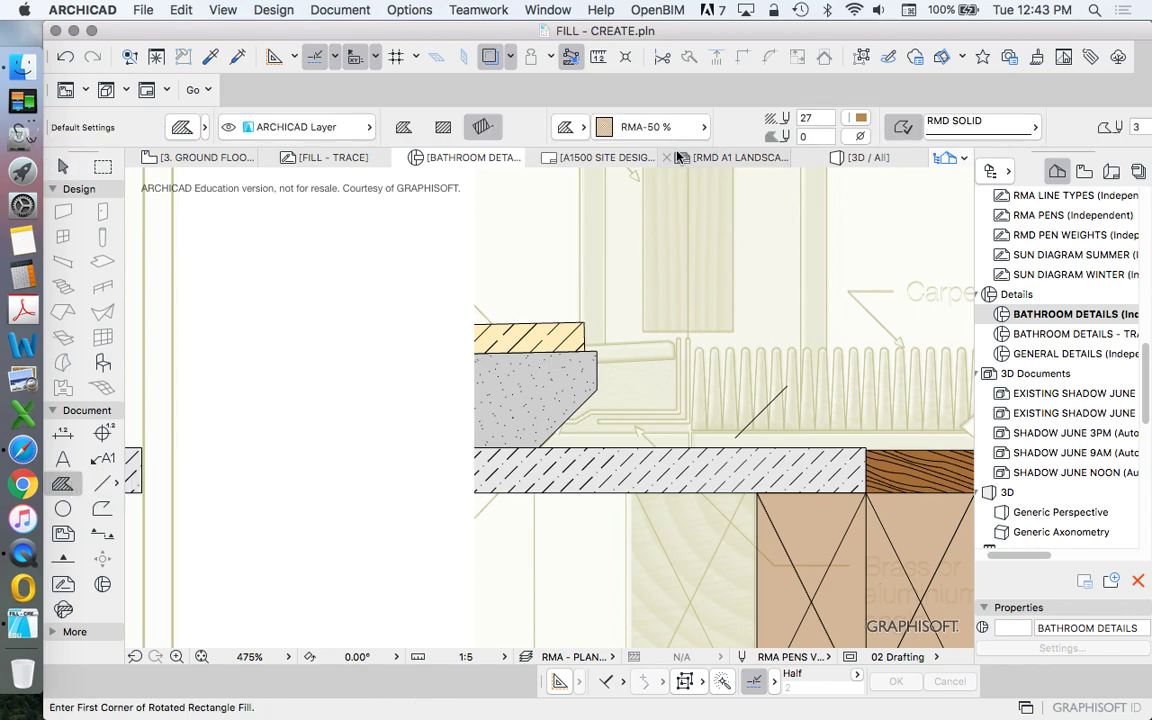
left_click(645, 127)
left_click(175, 117)
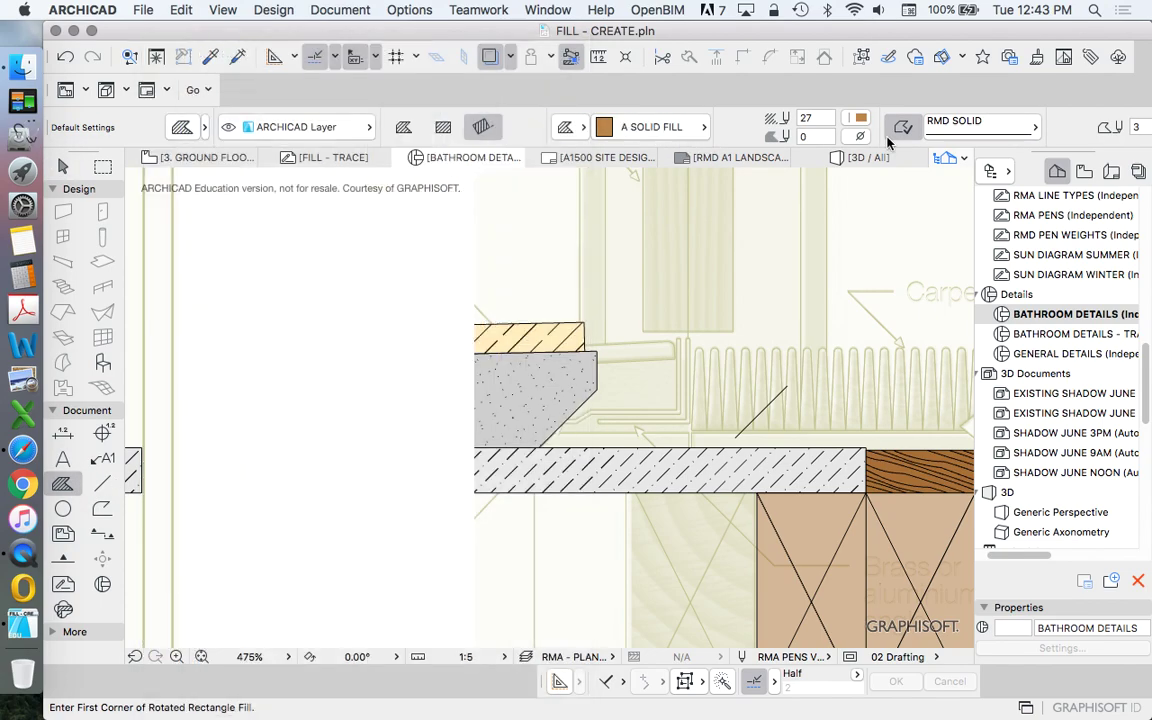
left_click(861, 119)
left_click(648, 122)
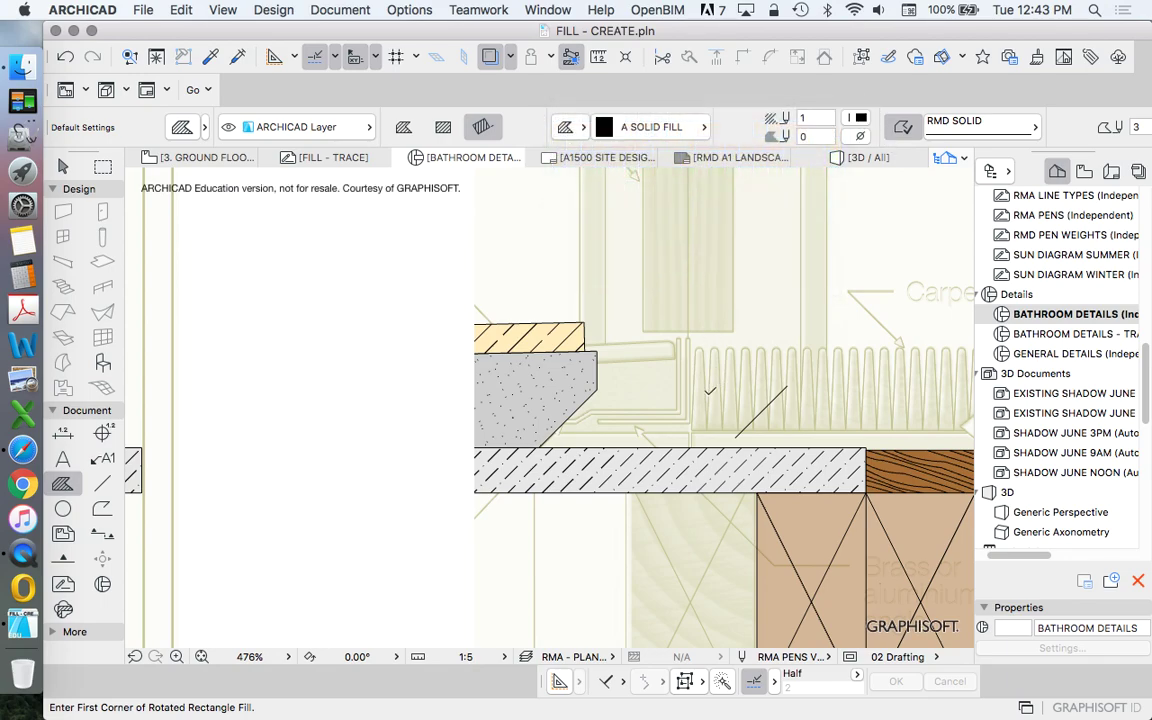
Draw a vertical solid fill 30 mm high and 5 mm thick on the floor sheet beside the traced carpet edge.
scroll(687, 527, "up", 5)
left_click(687, 527)
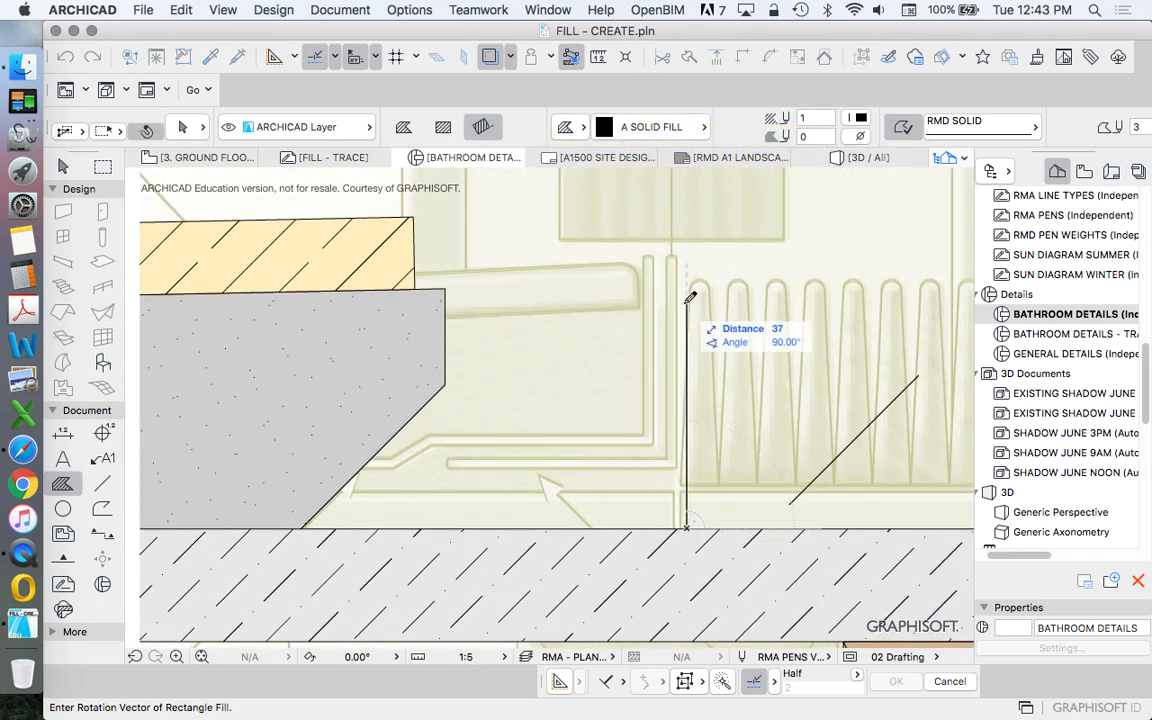
type("3")
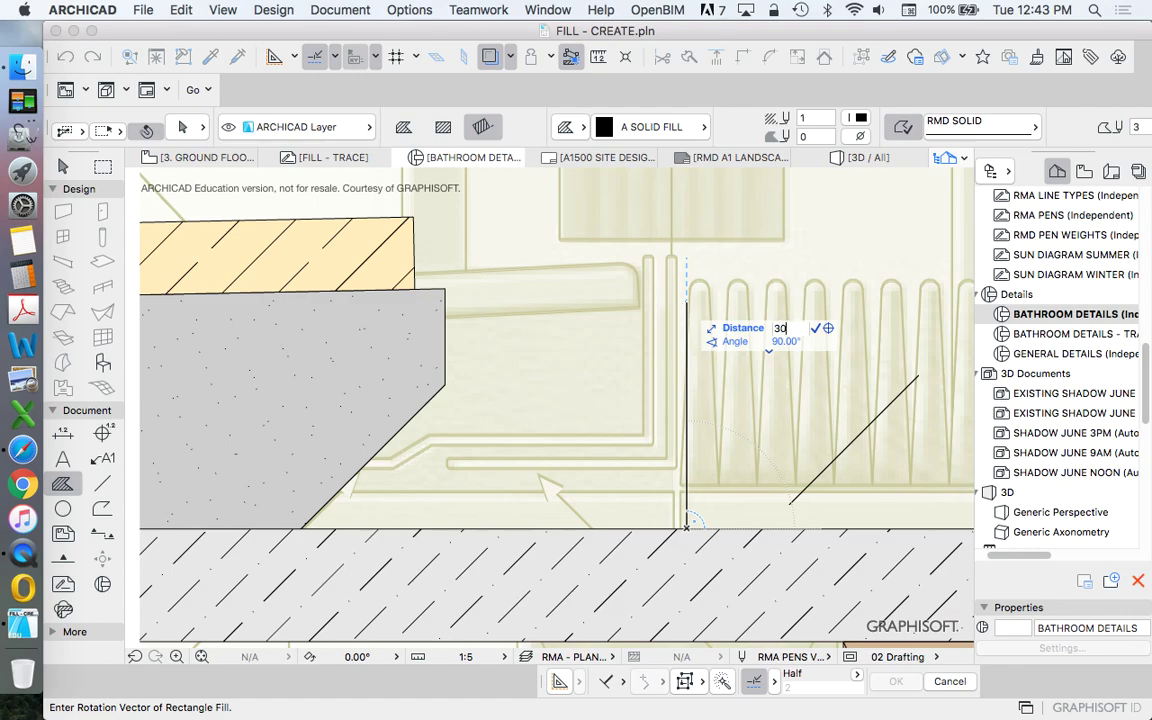
type("0")
key("Return")
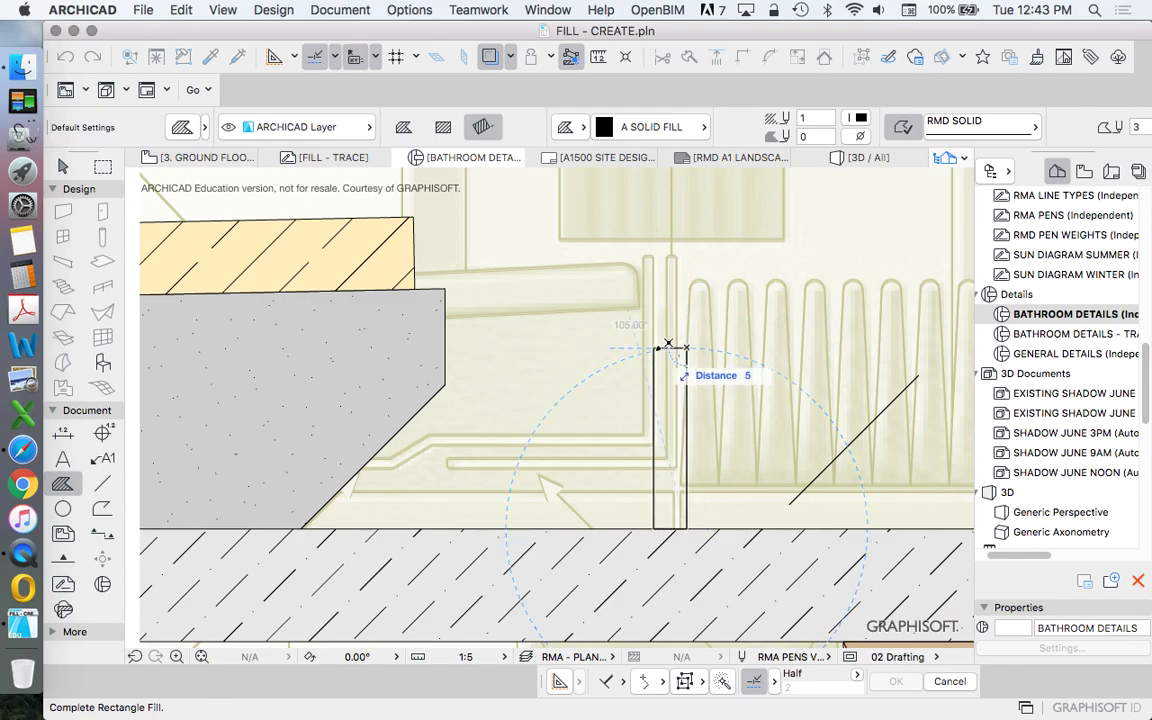
type("5")
key("Return")
key("Escape")
Add a 30 mm horizontal leg along the floor sheet to the solid fill, forming an L-shaped angle.
left_click(671, 360)
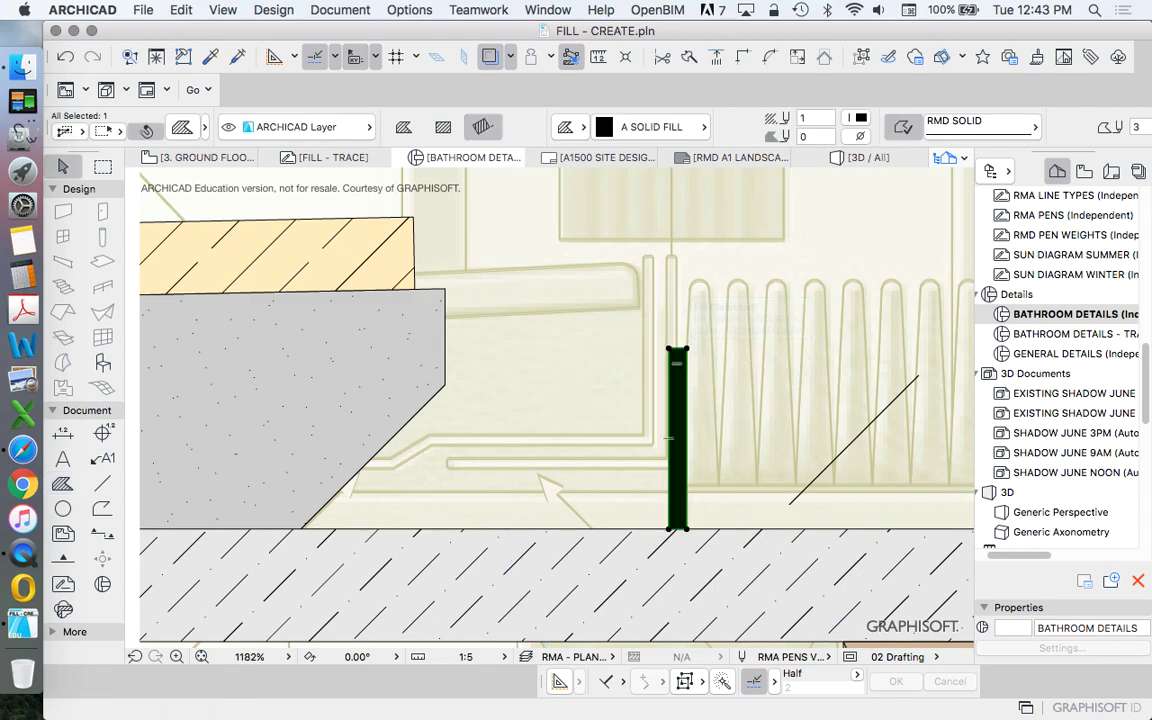
left_click(687, 349)
left_click(808, 436)
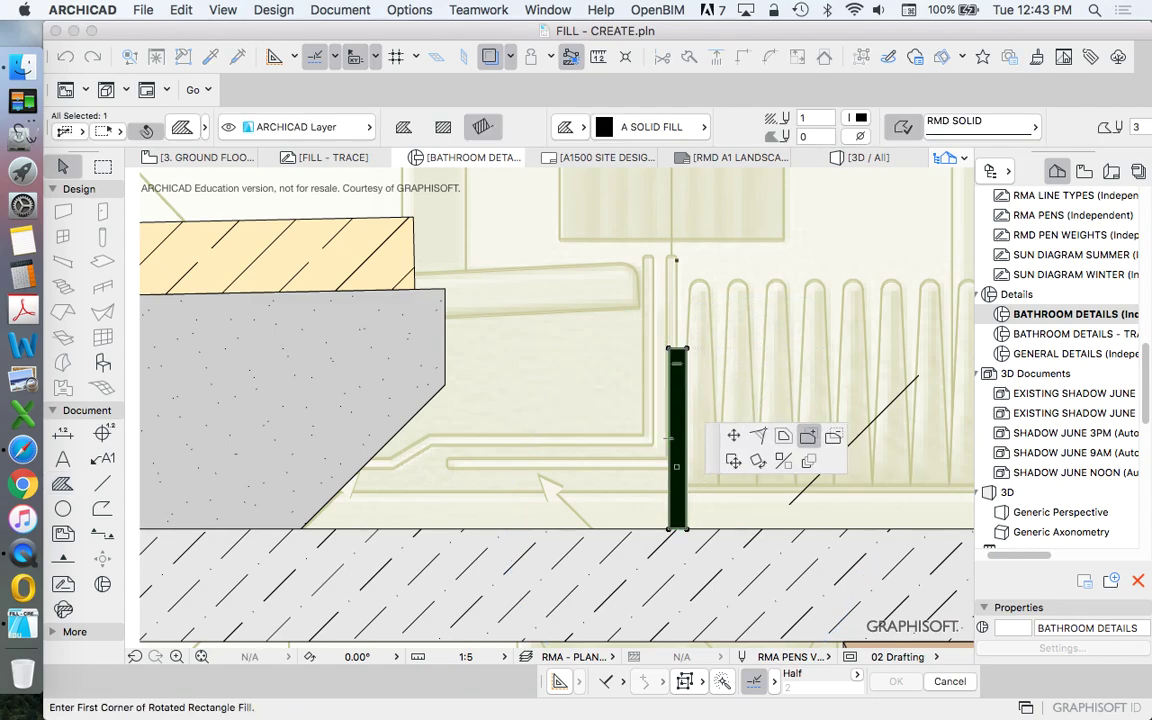
left_click(685, 528)
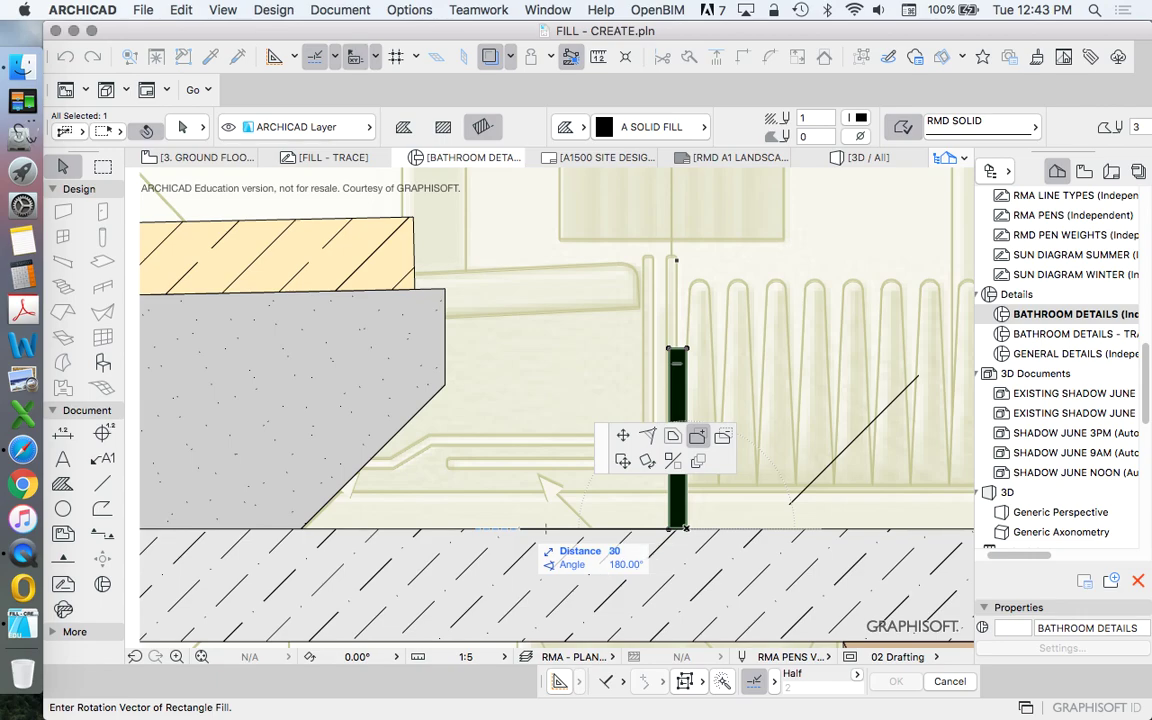
left_click(505, 528)
key("Return")
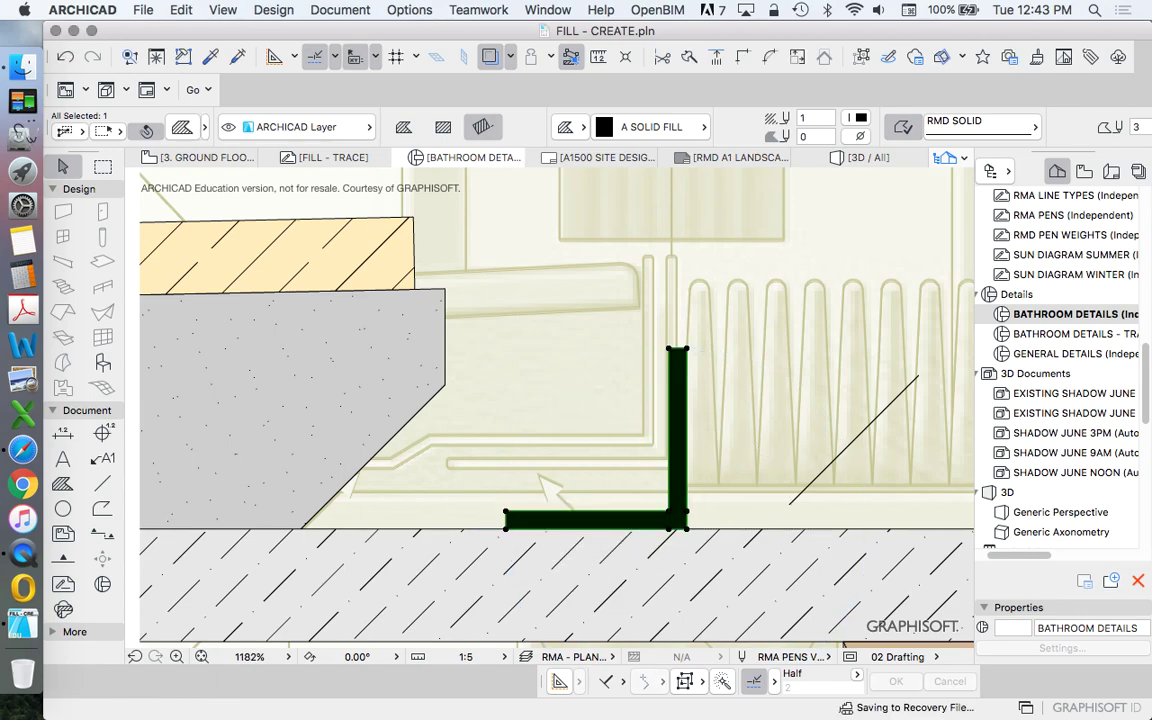
key("Escape")
Delete the stray diagonal line over the traced carpet.
scroll(628, 398, "down", 8)
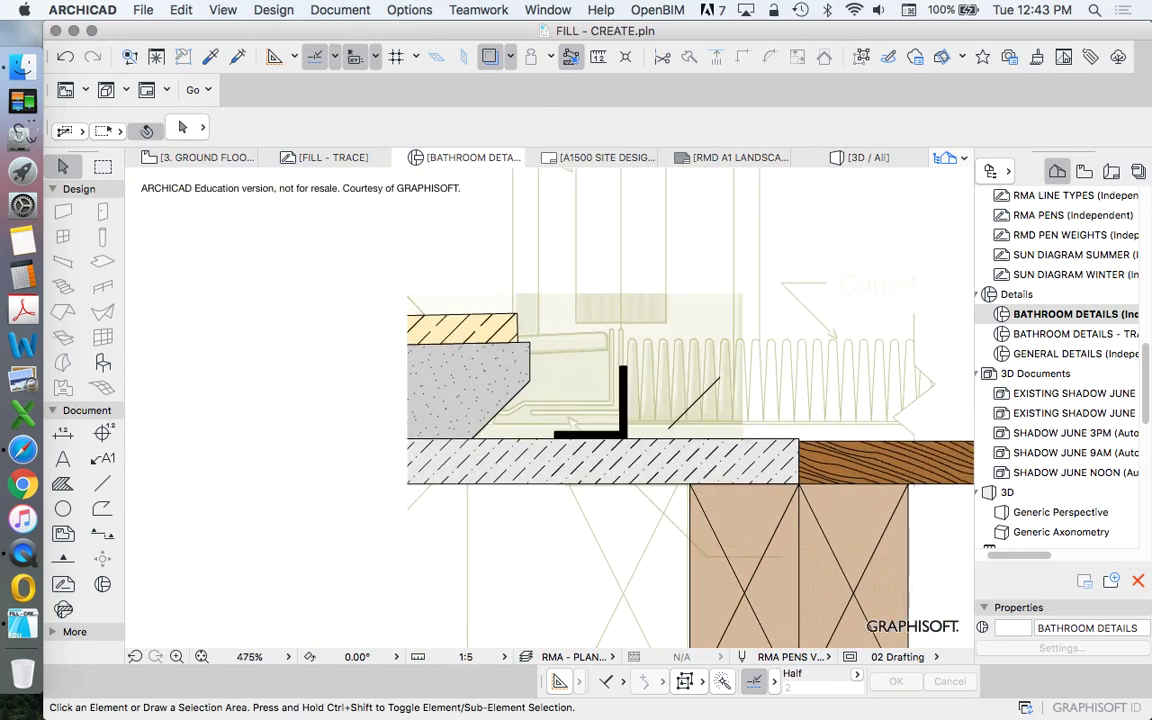
left_click(694, 403)
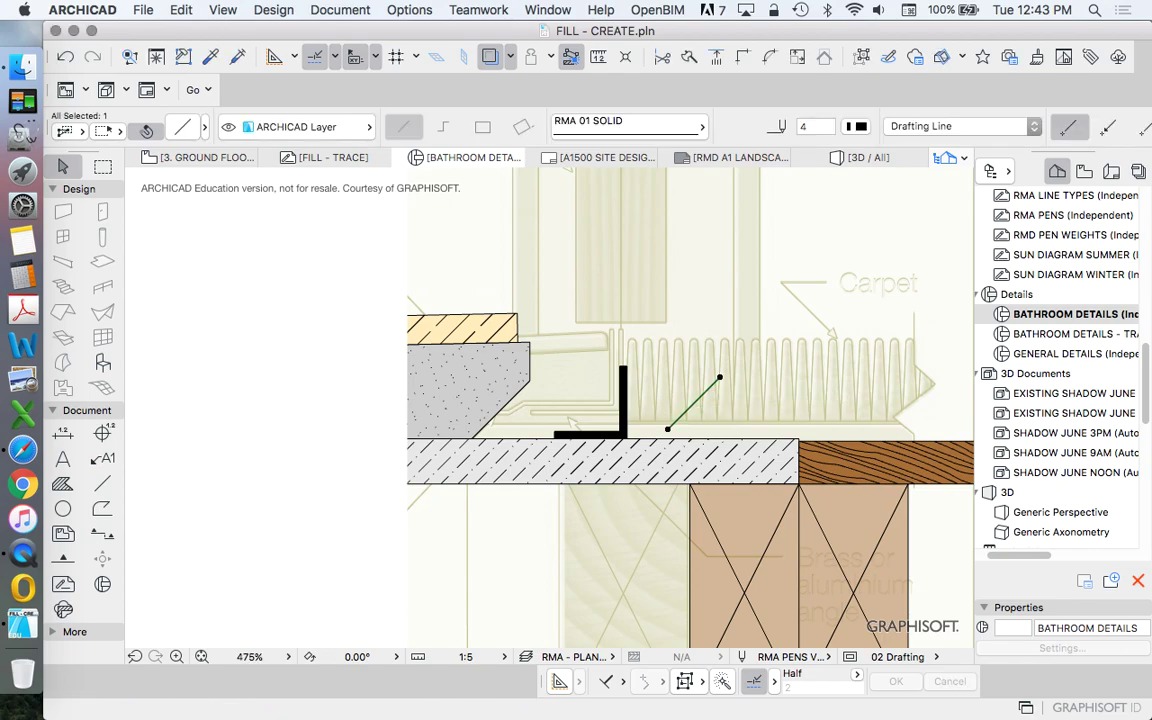
key("Delete")
scroll(700, 294, "down", 3)
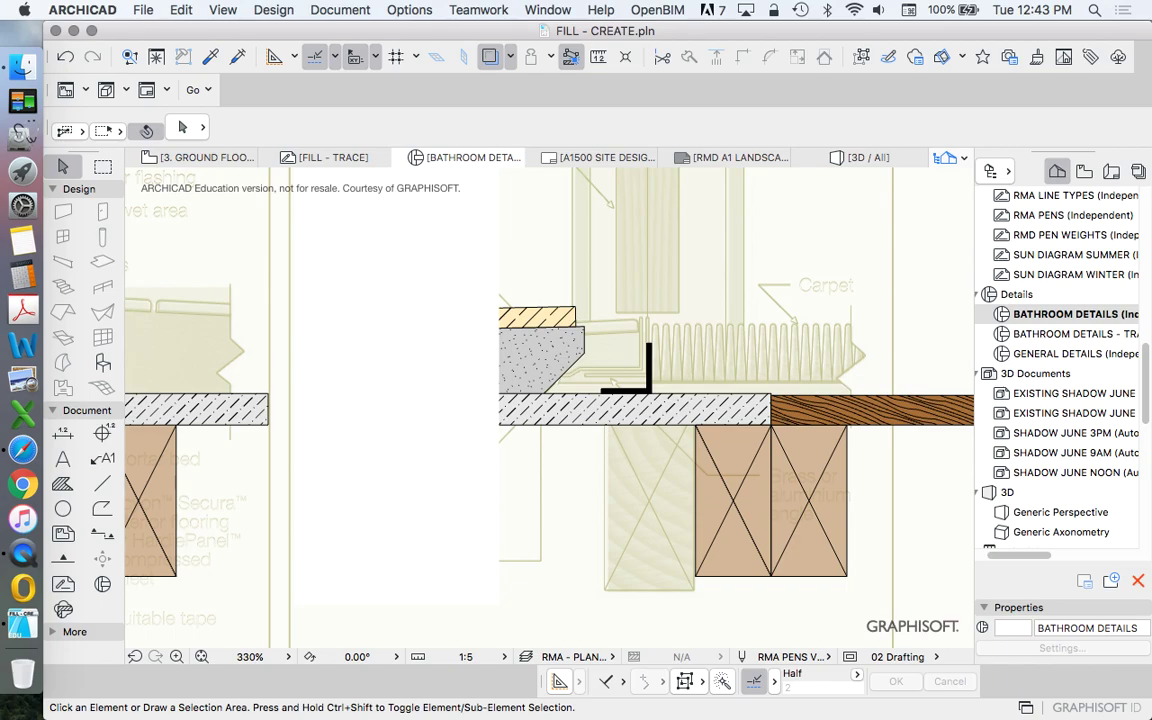
scroll(677, 362, "down", 8)
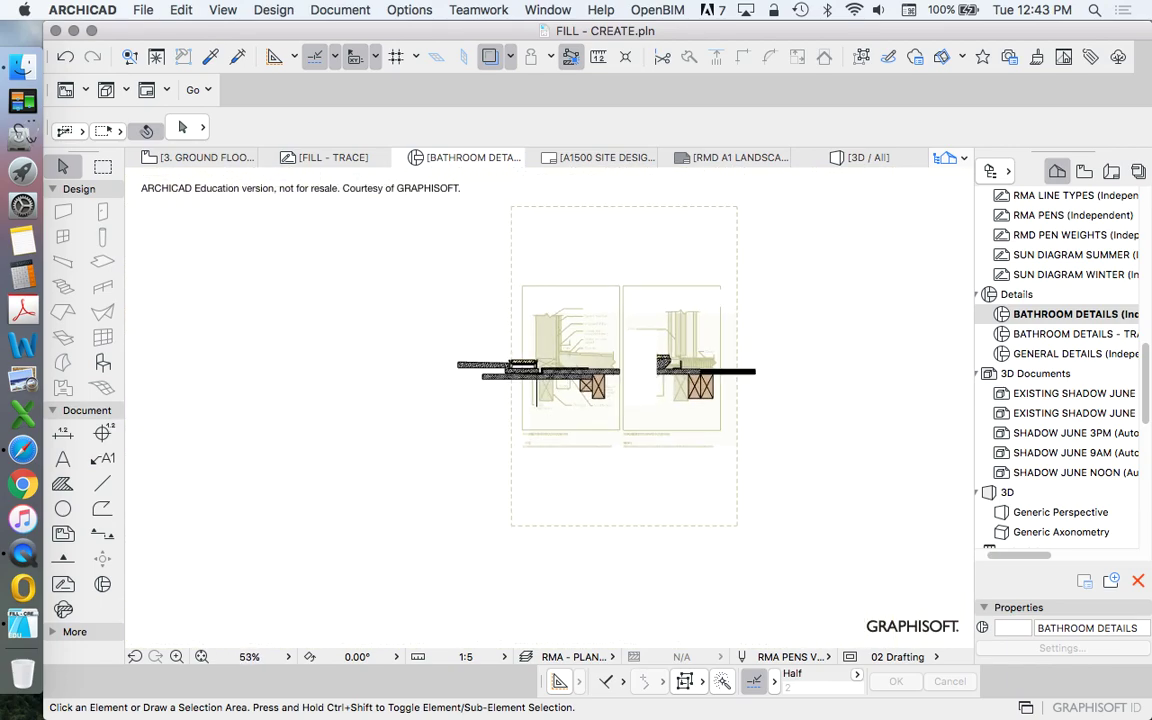
scroll(446, 367, "up", 3)
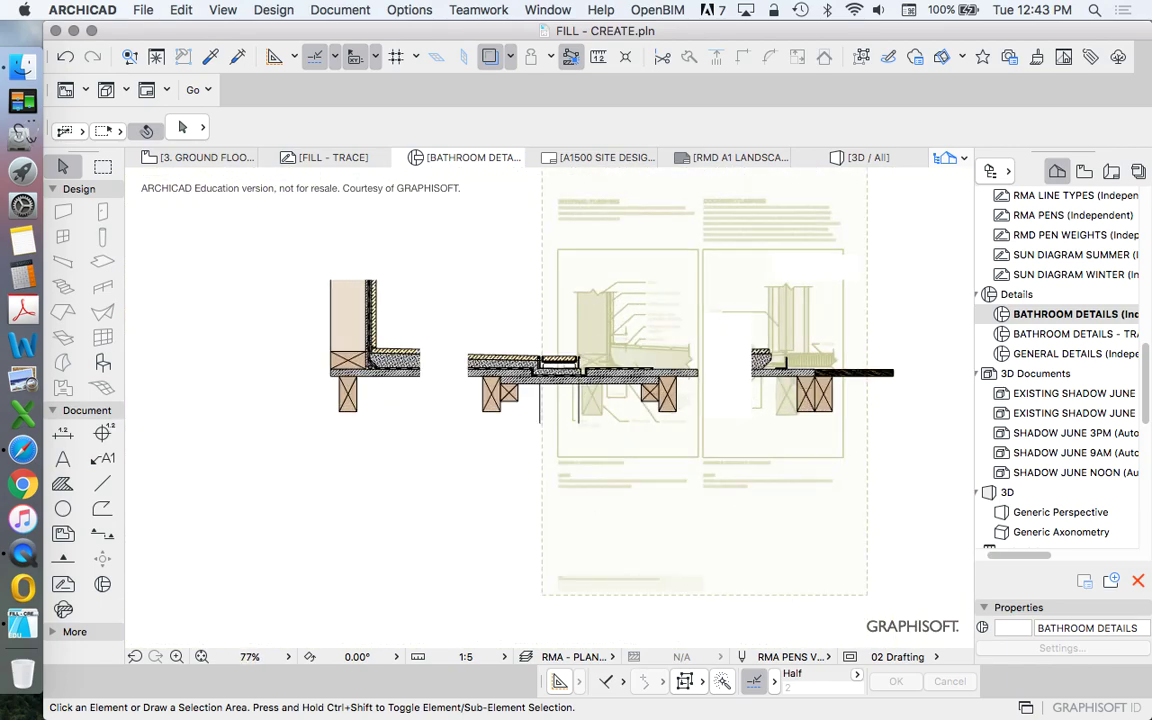
scroll(544, 356, "up", 15)
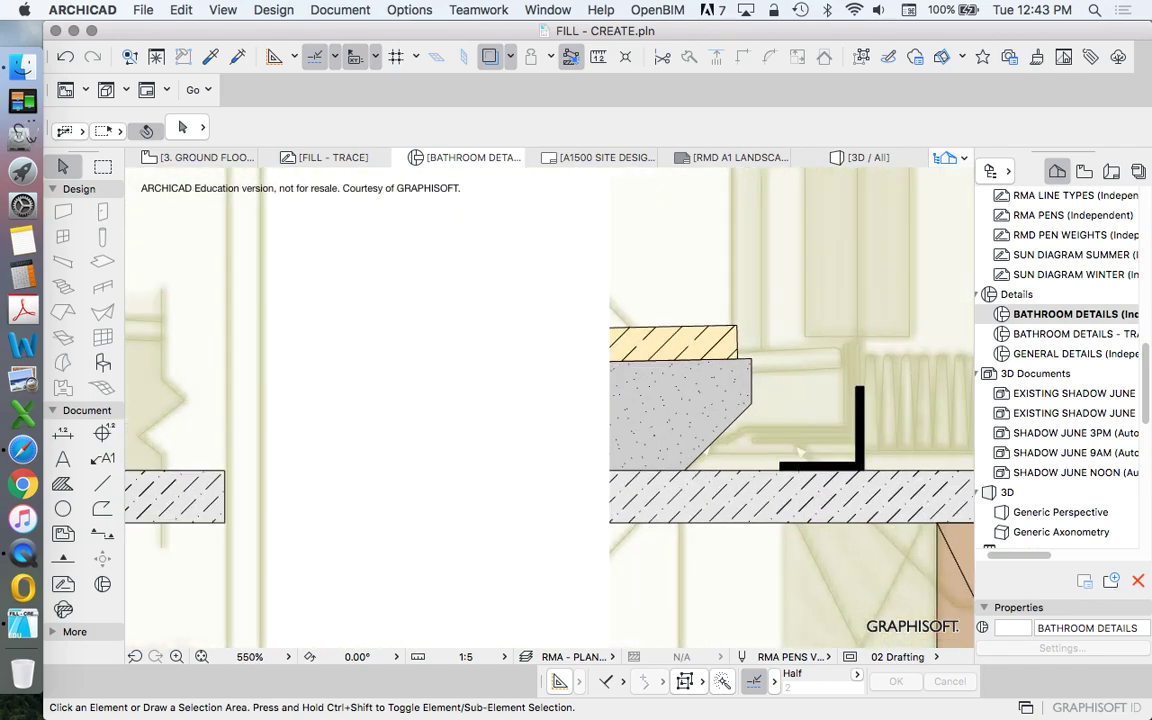
scroll(550, 400, "down", 4)
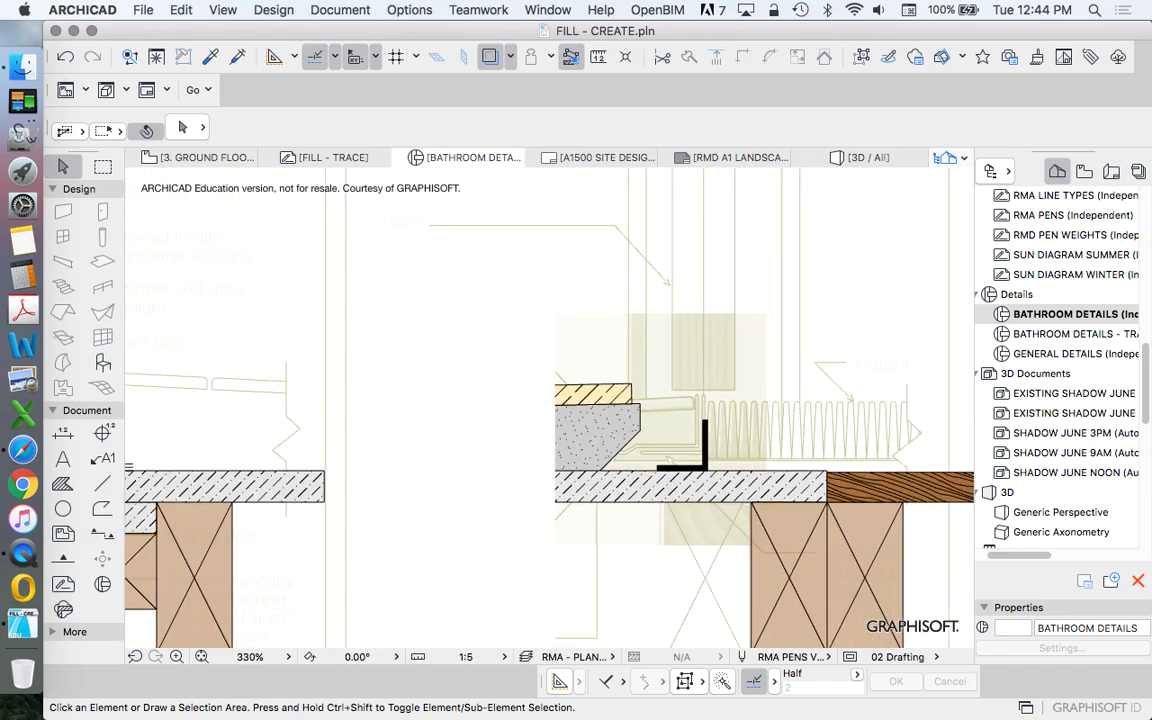
scroll(567, 355, "down", 2)
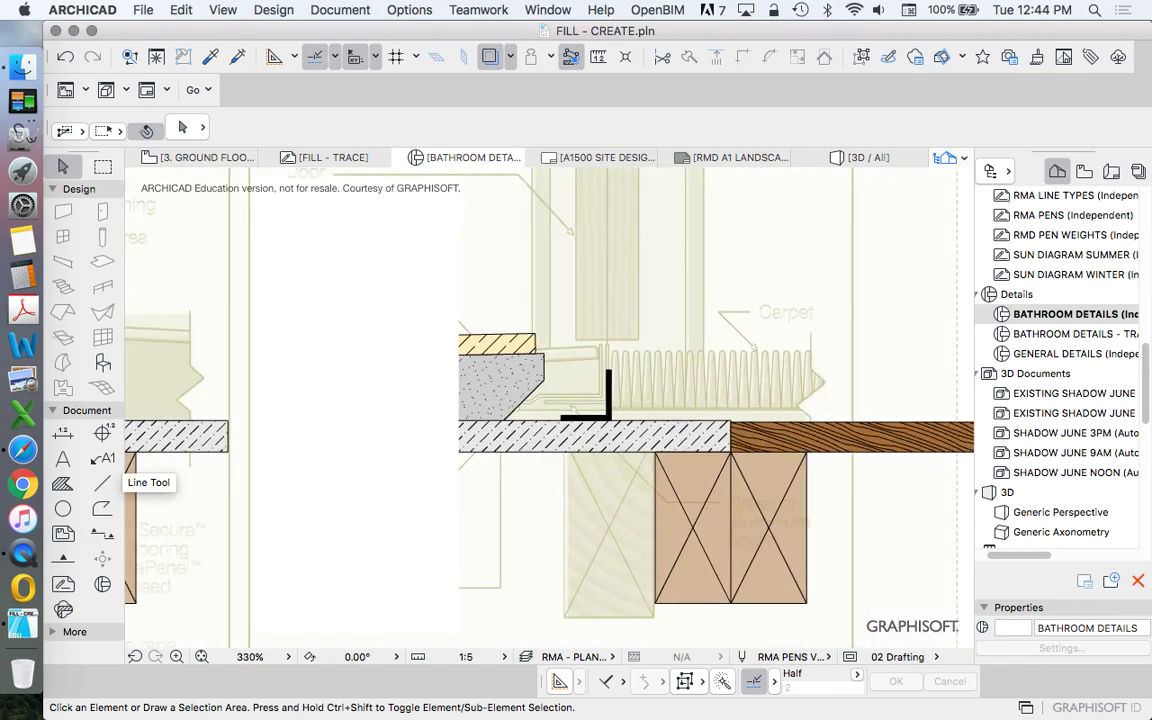
Draw the door panel over its traced outline as an RMA-WOOD fill with the timber floor's settings, and set its fill orientation.
left_click(906, 432, "alt")
scroll(610, 321, "up", 6)
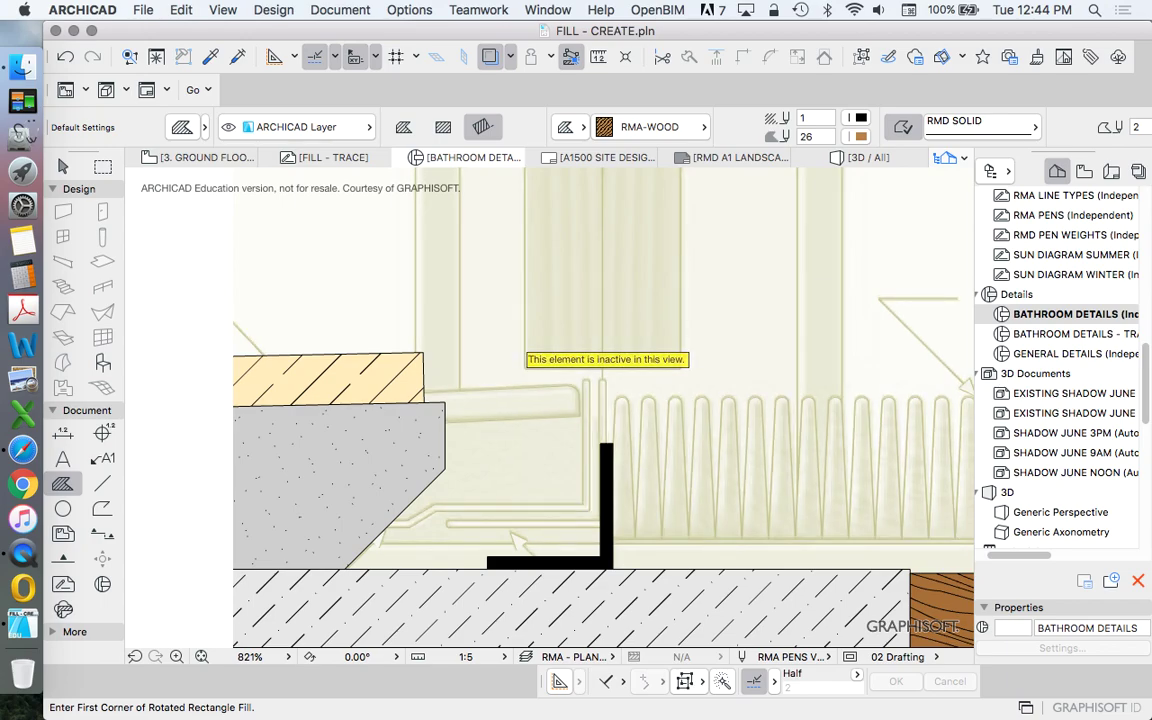
left_click(524, 369)
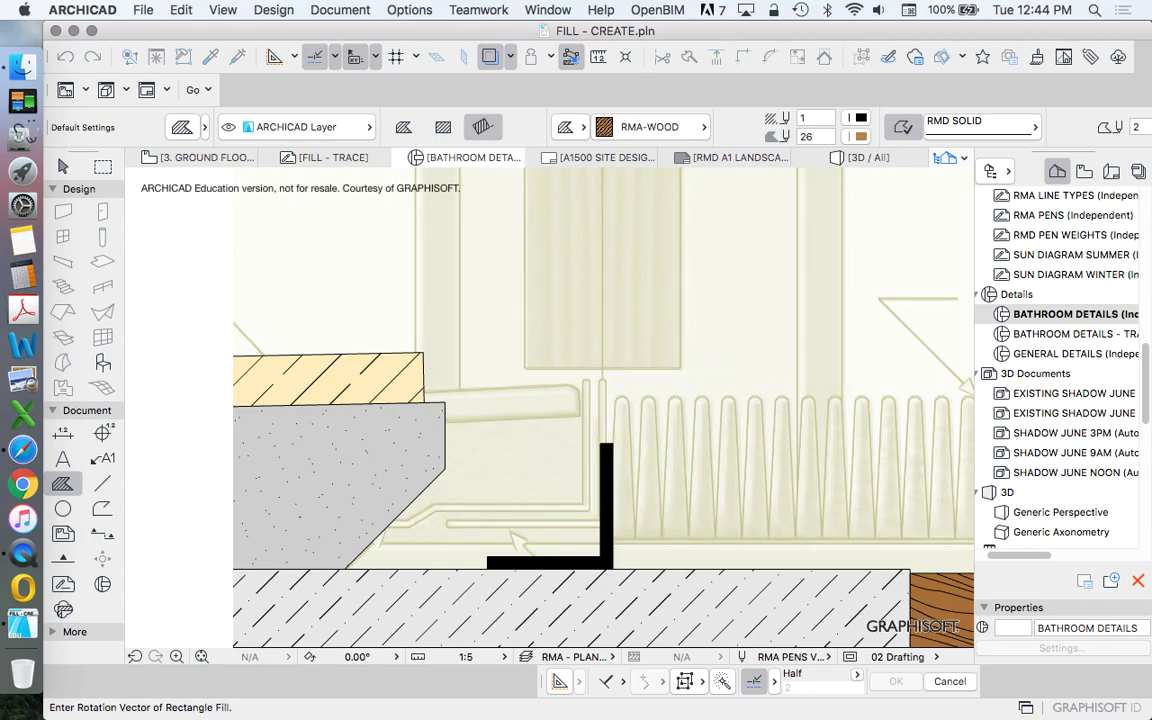
scroll(680, 460, "down", 3)
left_click(591, 408)
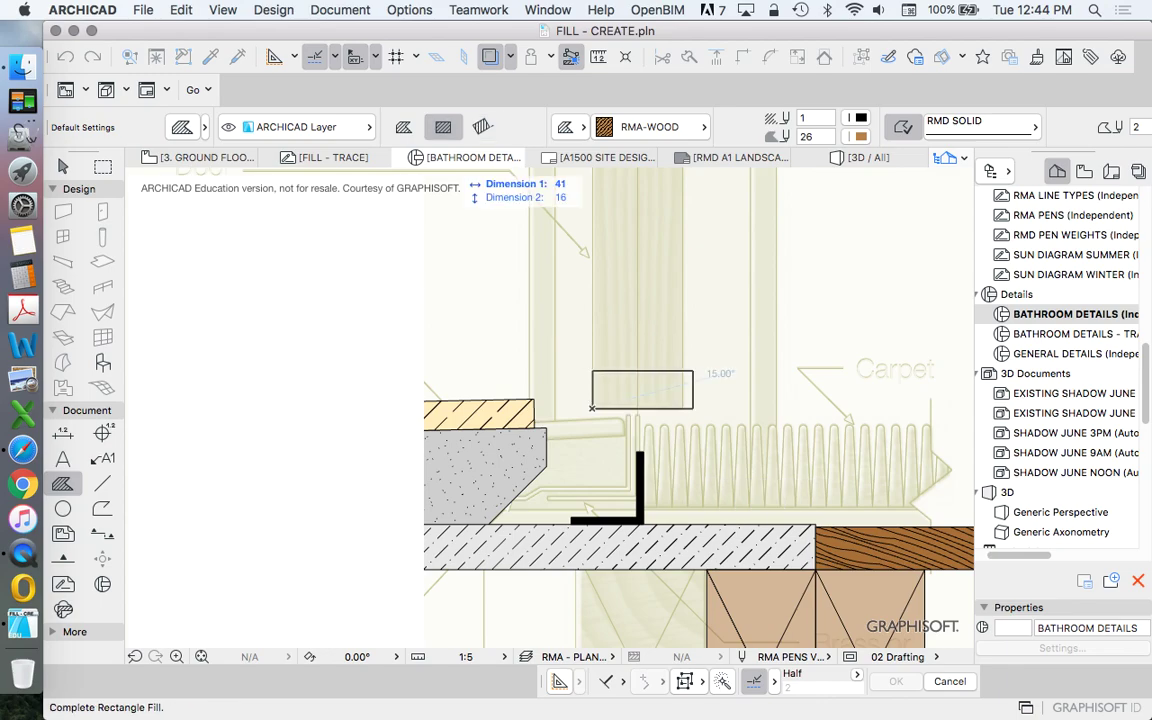
left_click(443, 127)
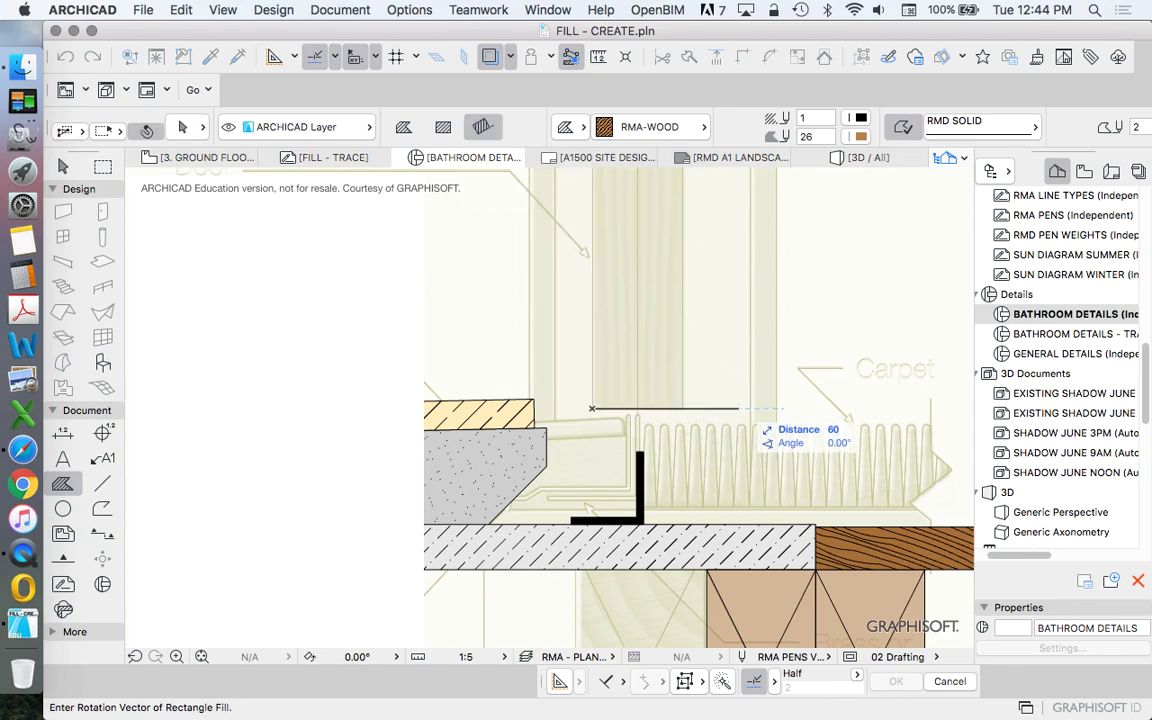
left_click(740, 408)
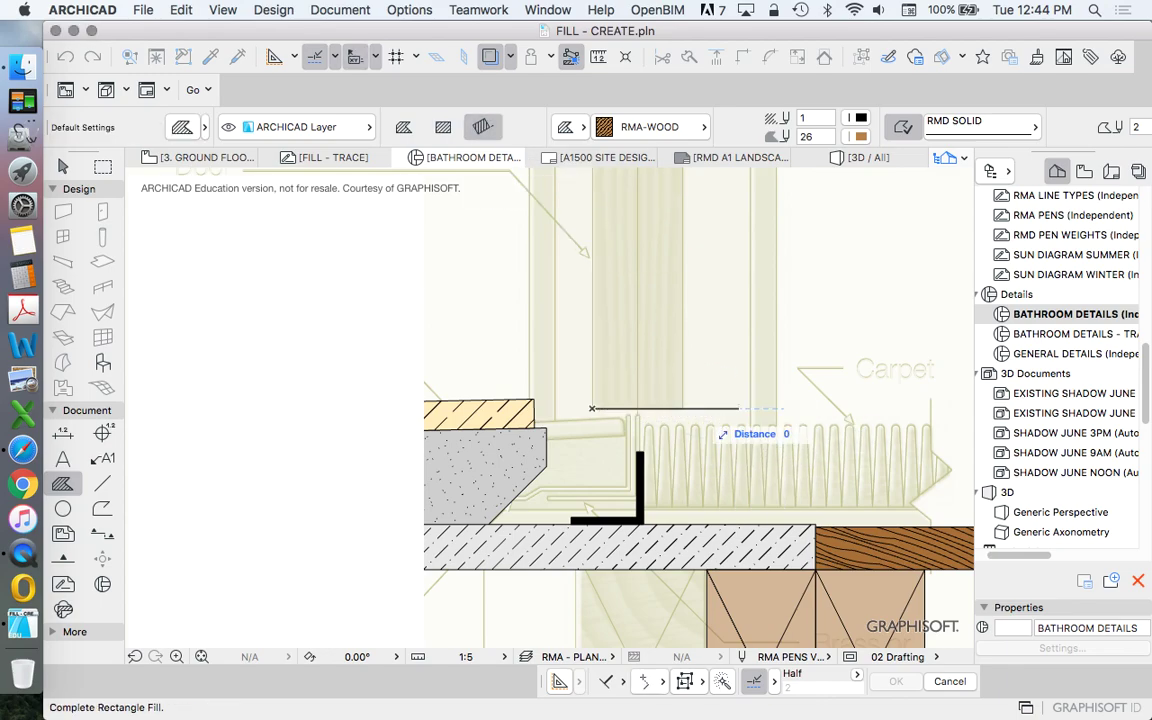
scroll(680, 300, "down", 5)
left_click(687, 232)
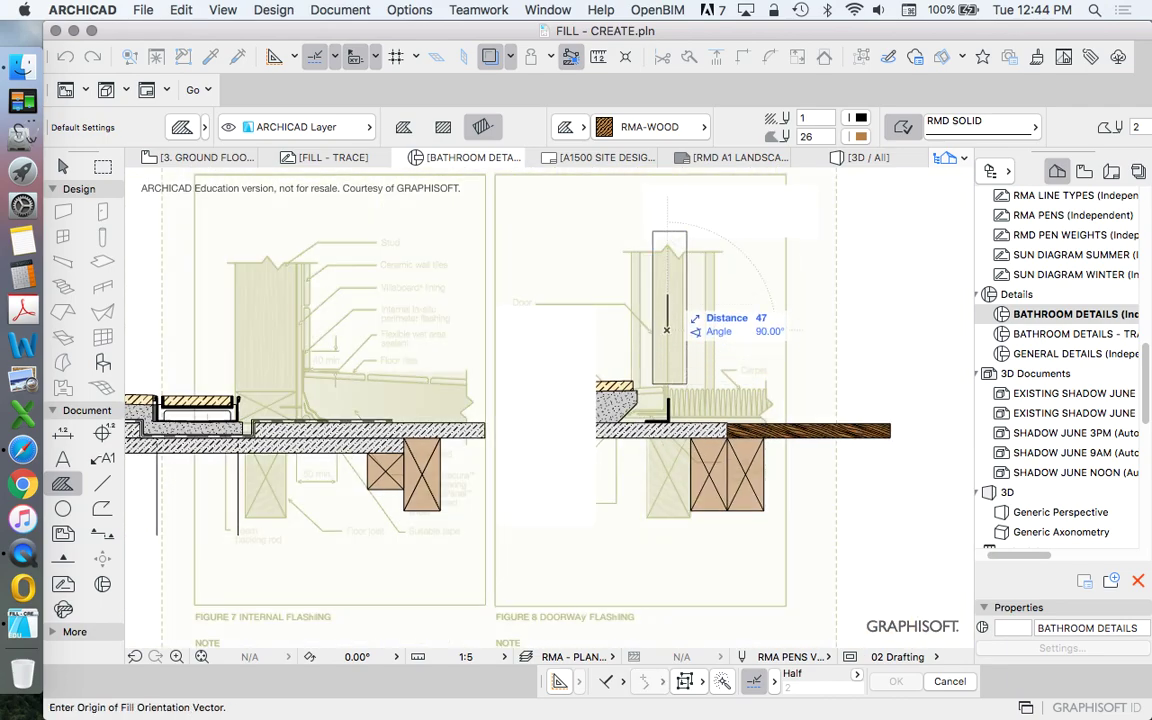
left_click(676, 300)
scroll(678, 313, "up", 3)
scroll(684, 297, "up", 1)
key("Escape")
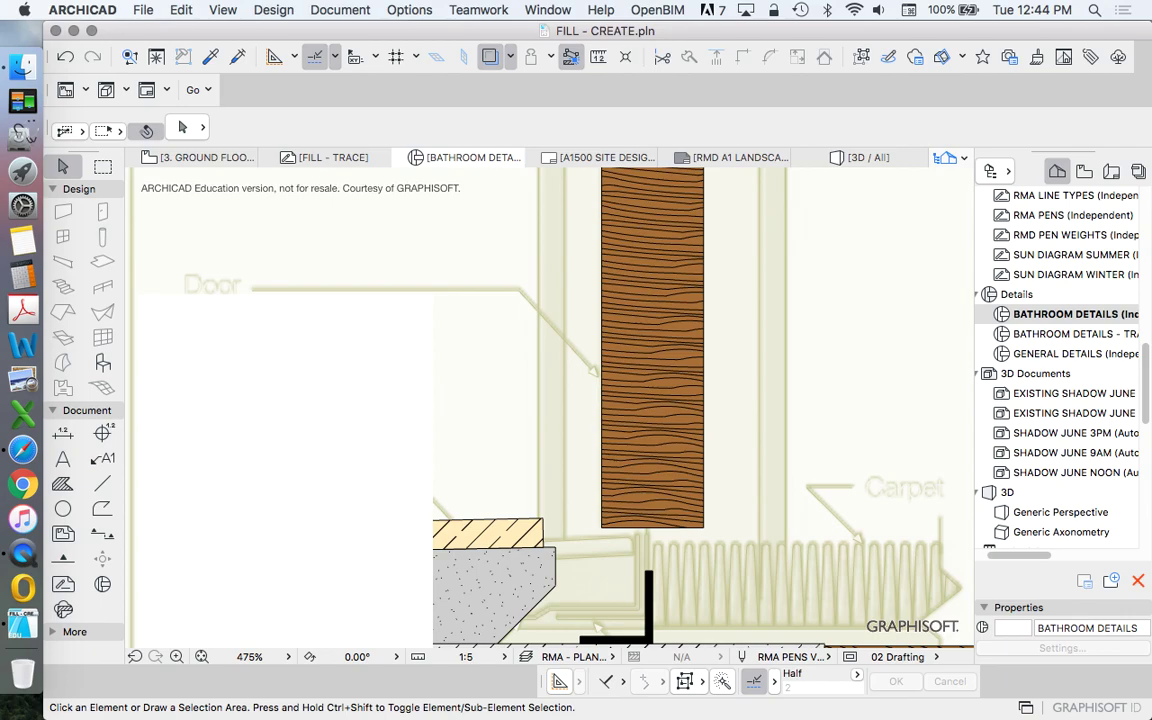
Change the construction method of the door's RMA-WOOD fill so that its grain runs diagonally.
left_click(646, 367)
scroll(646, 367, "down", 4)
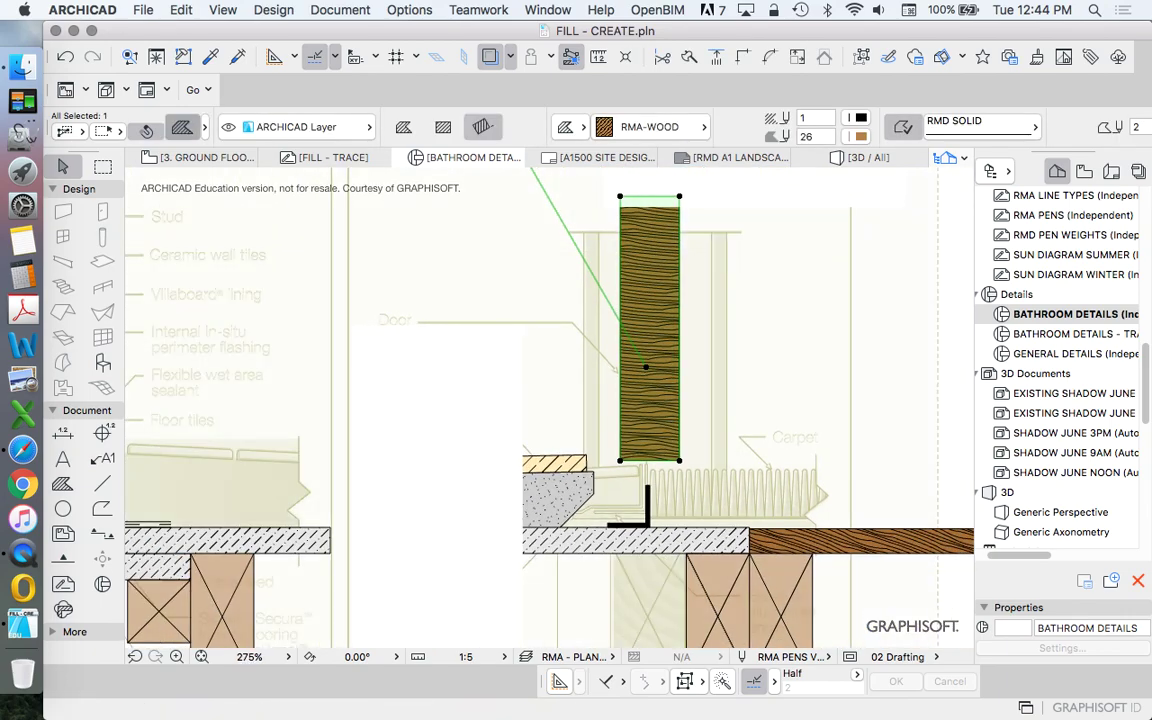
key("super+t")
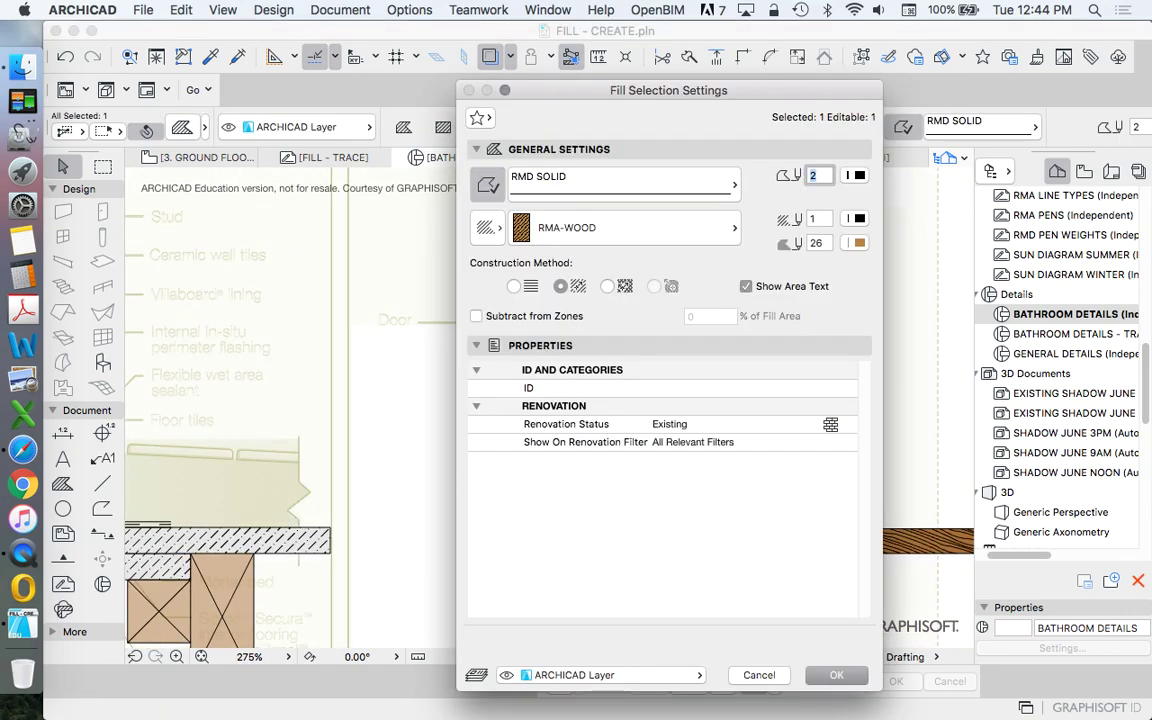
key("Return")
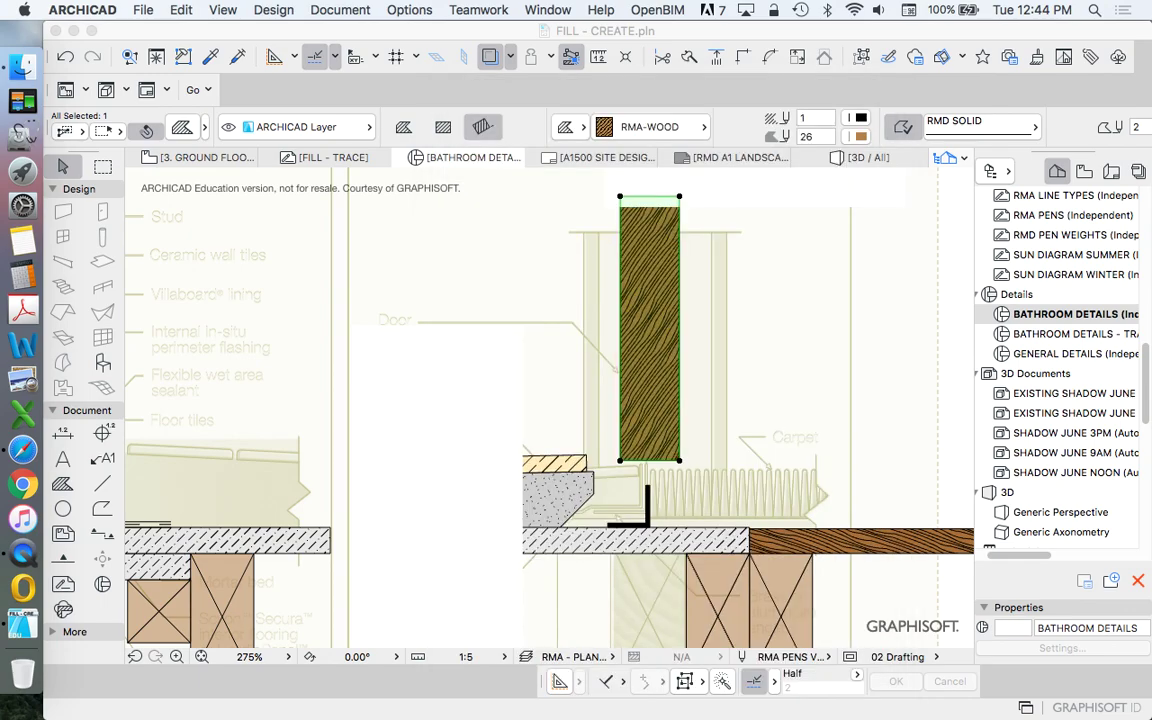
key("Escape")
scroll(686, 533, "up", 1)
scroll(689, 527, "up", 1)
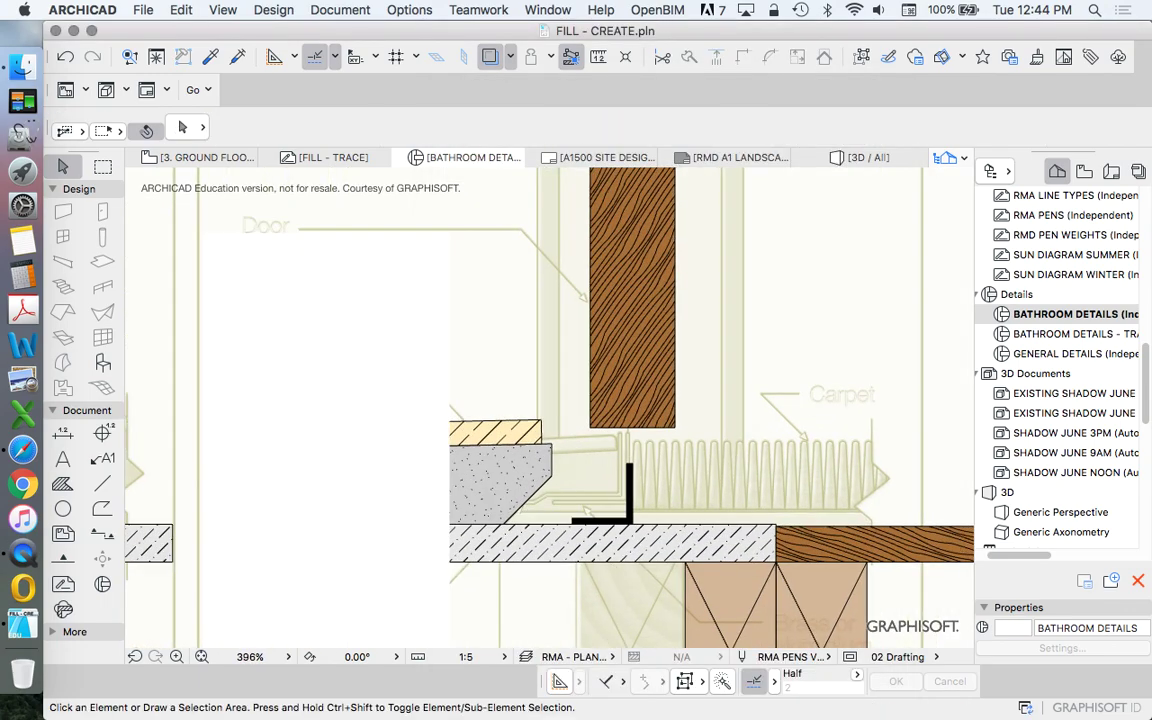
scroll(590, 546, "up", 1)
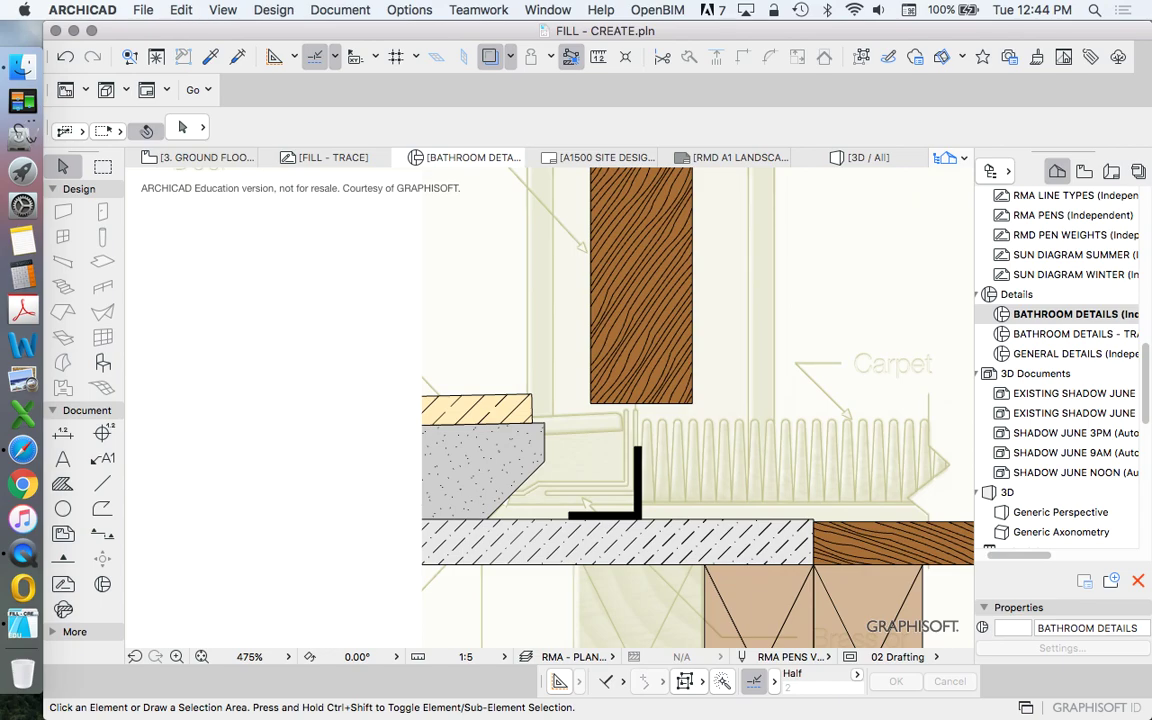
Move the yellow tile layer and the mortar bed down together until the tile's upper corner is level with the angle's top.
left_click_drag(467, 333, 525, 455)
right_click(493, 329)
mouse_move(607, 473)
left_click(758, 473)
left_click(531, 394)
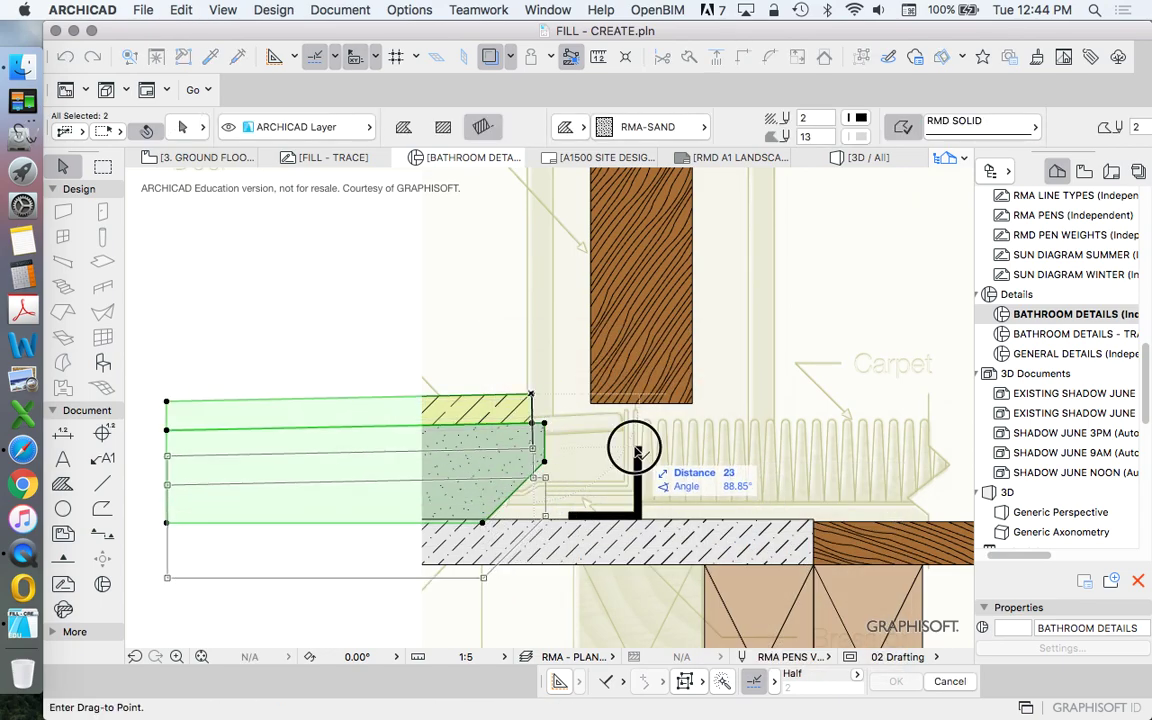
left_click(708, 466)
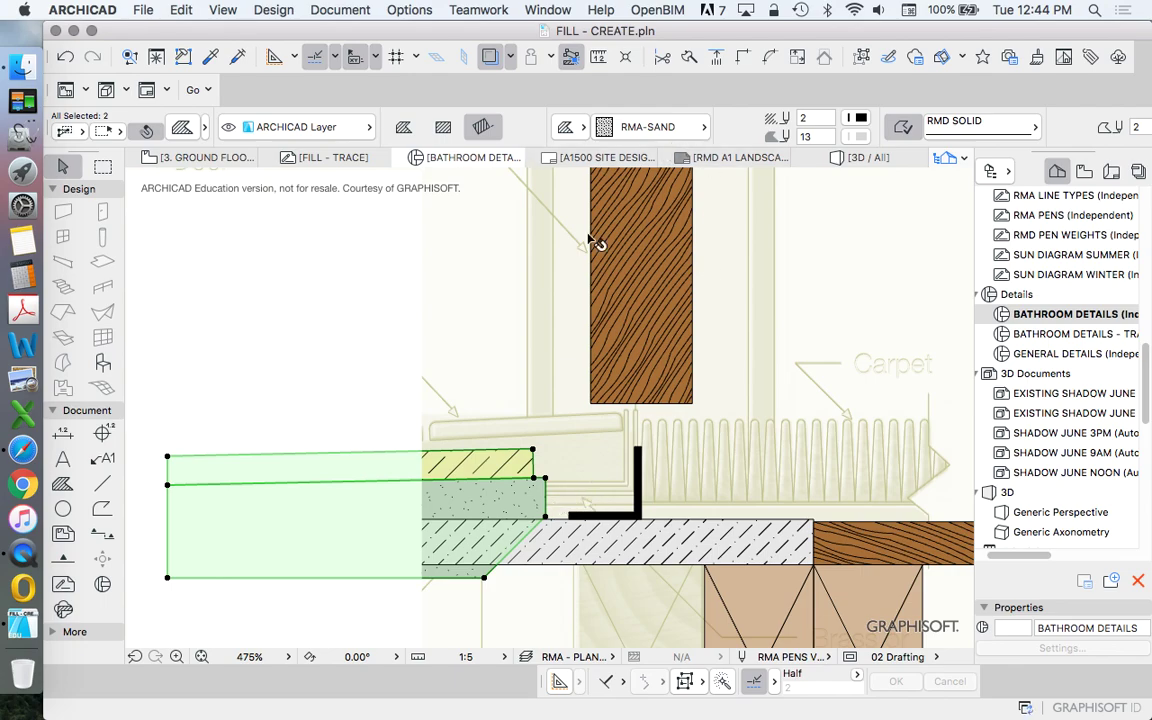
Move the tile layer and mortar bed horizontally about 39 mm towards the metal angle, leaving a narrow gap beside the tile.
right_click(463, 317)
mouse_move(591, 463)
left_click(733, 463)
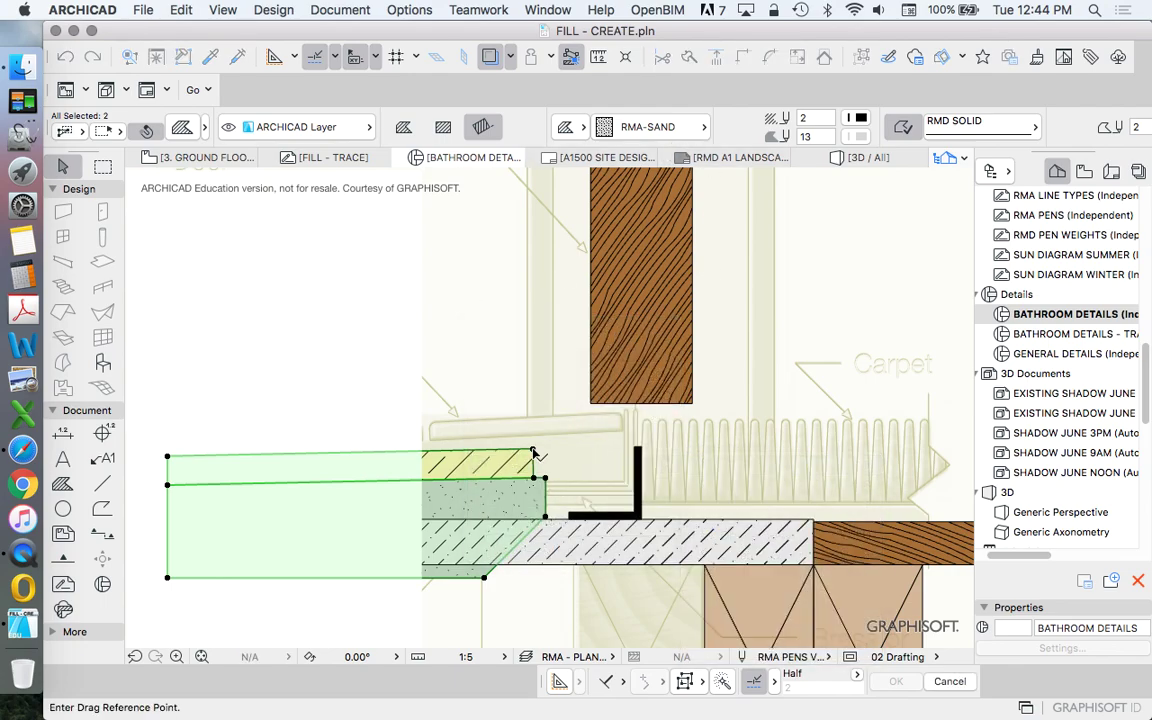
left_click(533, 451)
scroll(617, 457, "up", 3)
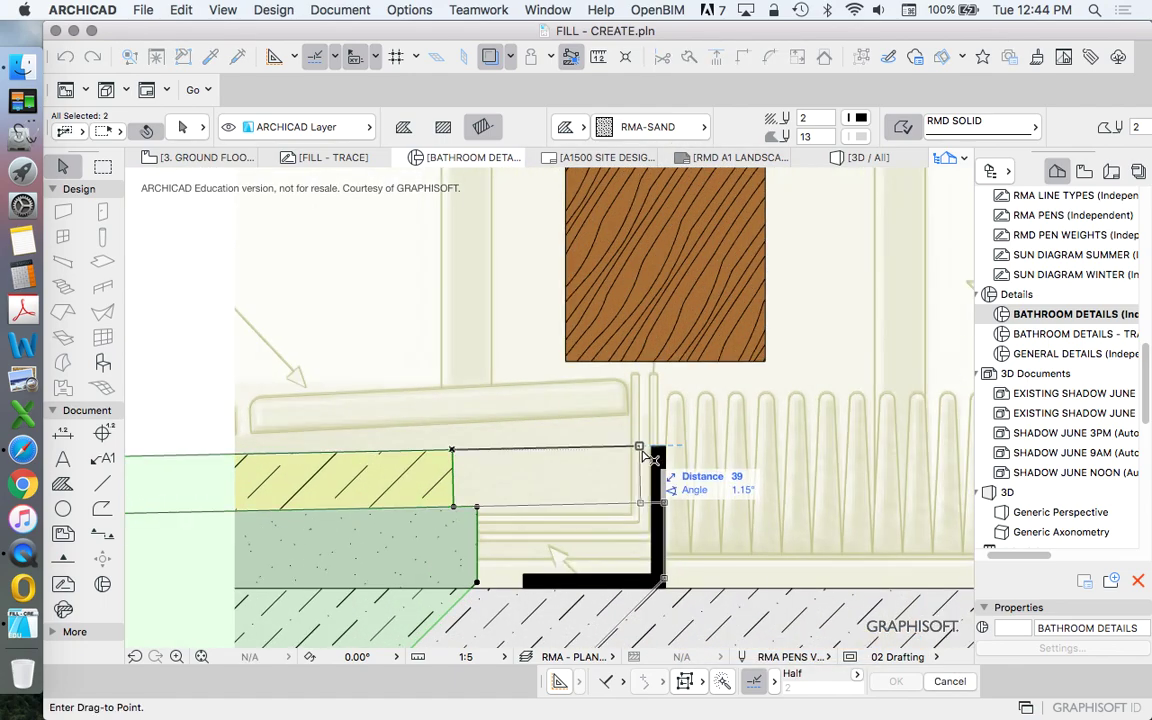
left_click(645, 456)
key("Escape")
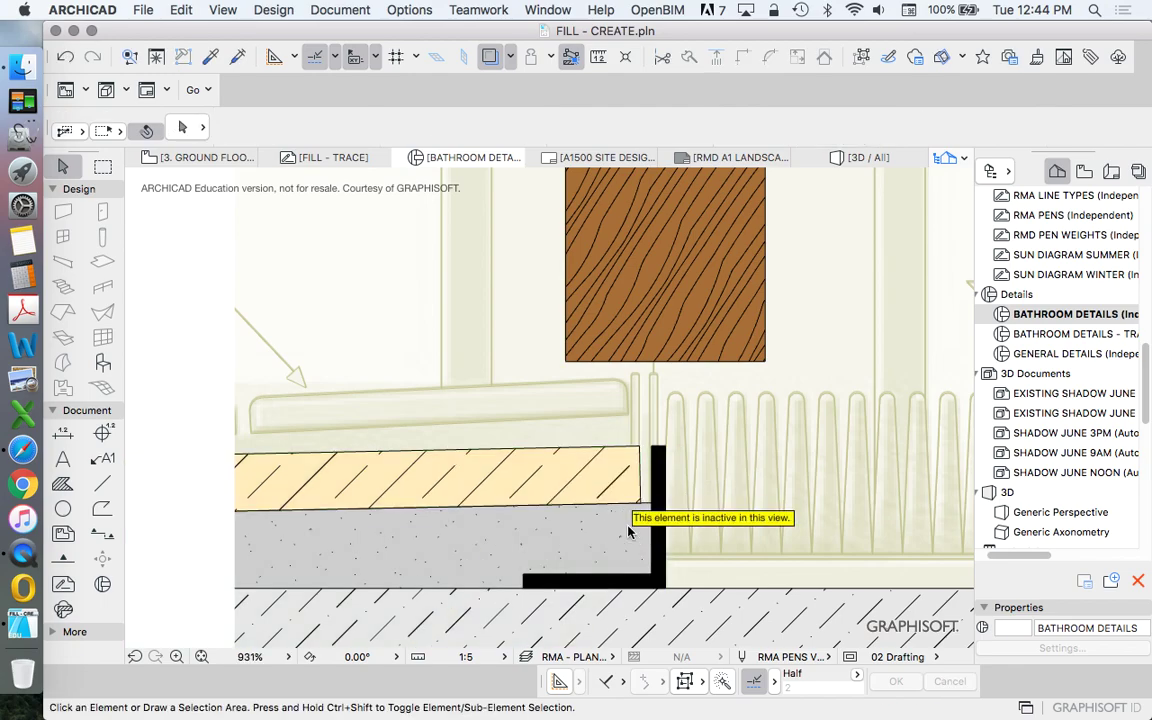
Split the mortar bed fill along the top edge of the floor sheet and delete the portion below it.
left_click(612, 514)
left_click(651, 512)
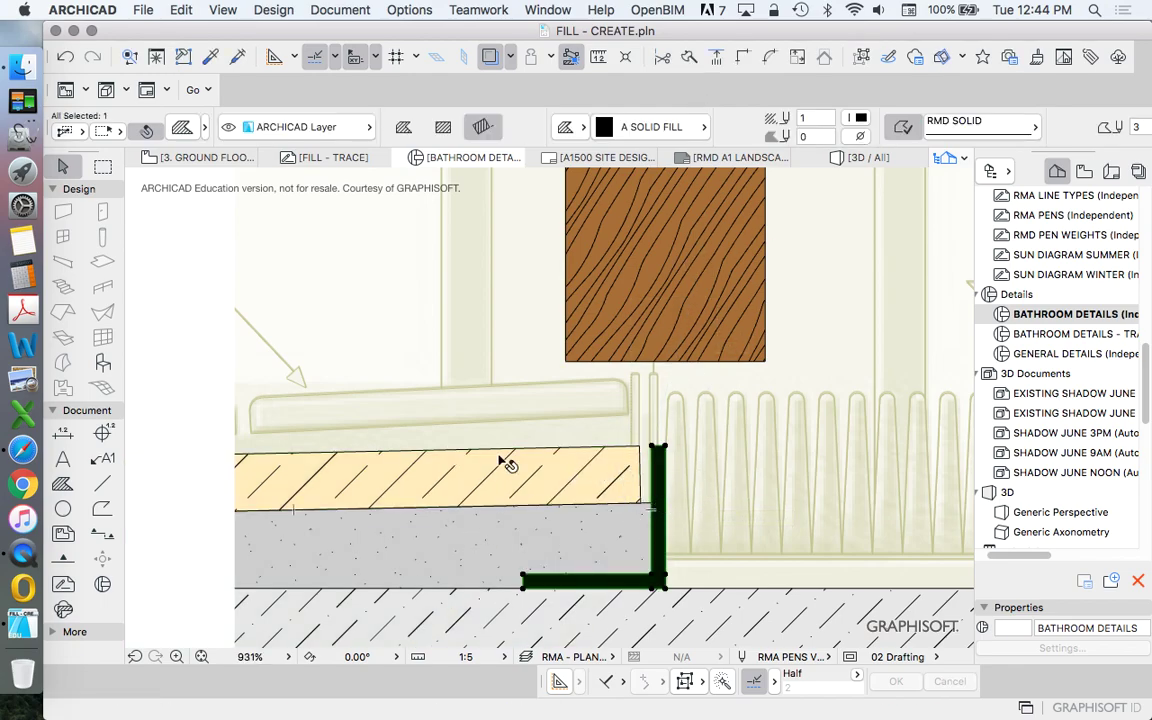
scroll(550, 372, "down", 4)
scroll(519, 490, "up", 4)
key("Escape")
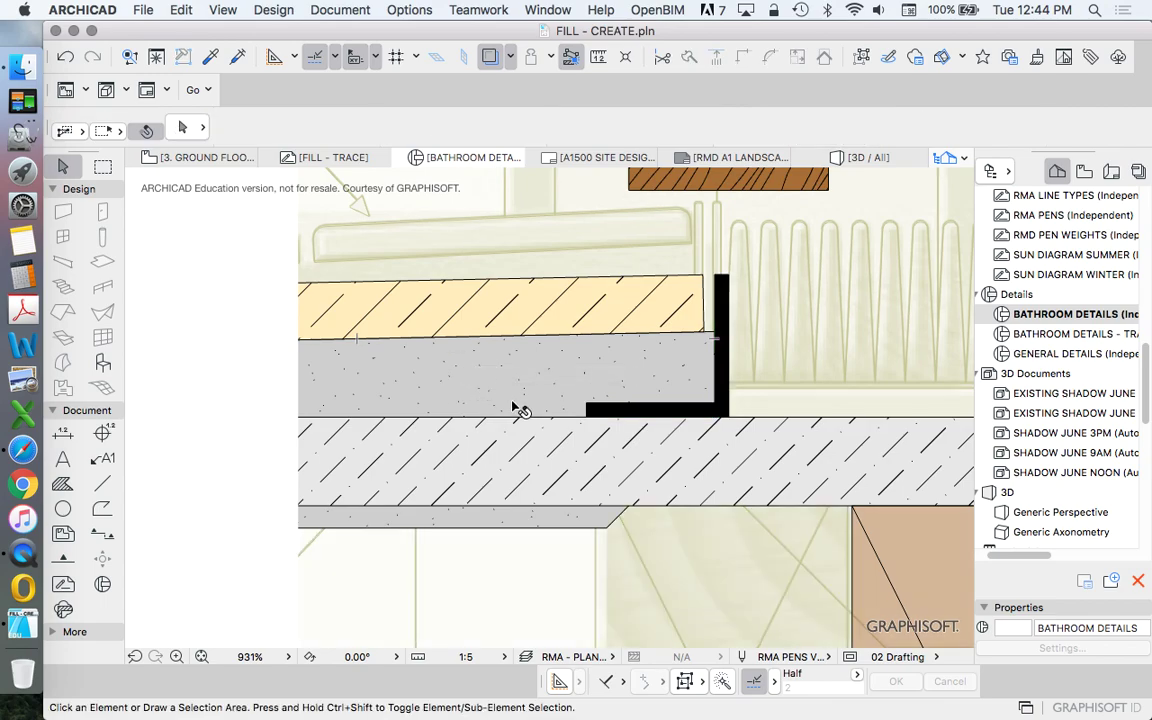
left_click(533, 534)
left_click(688, 58)
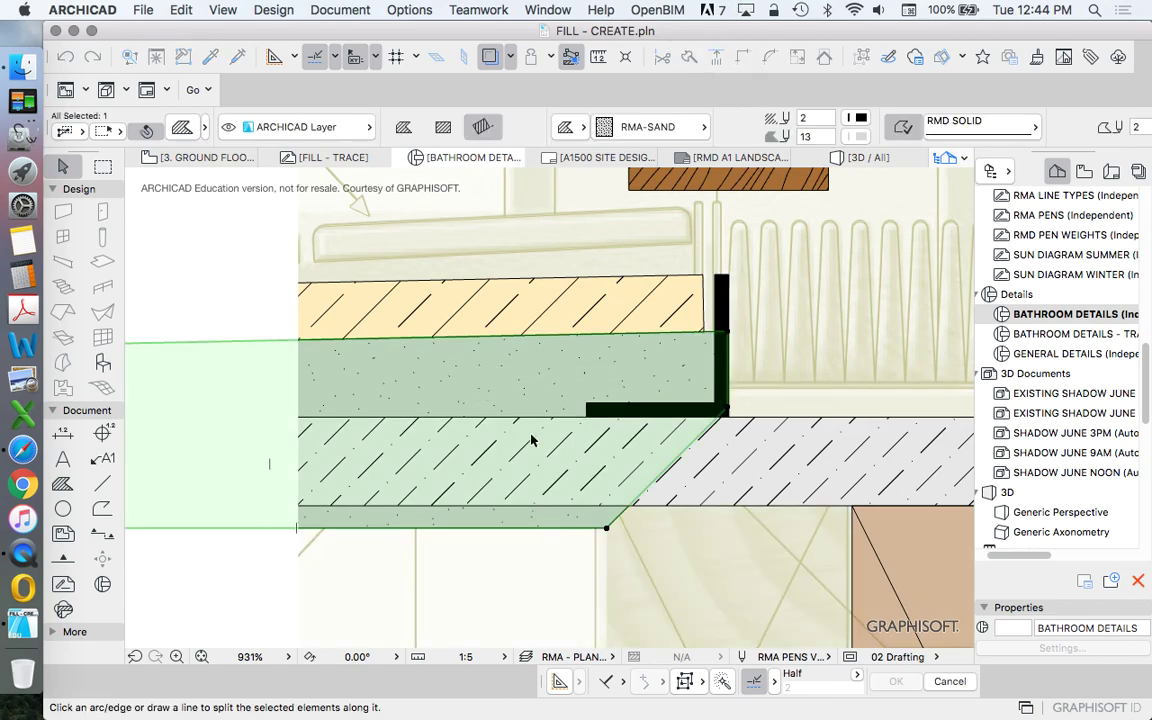
left_click(539, 446)
key("Delete")
Hide the trace reference and split the mortar bed fill along the inner face of the angle's vertical leg.
left_click(562, 386)
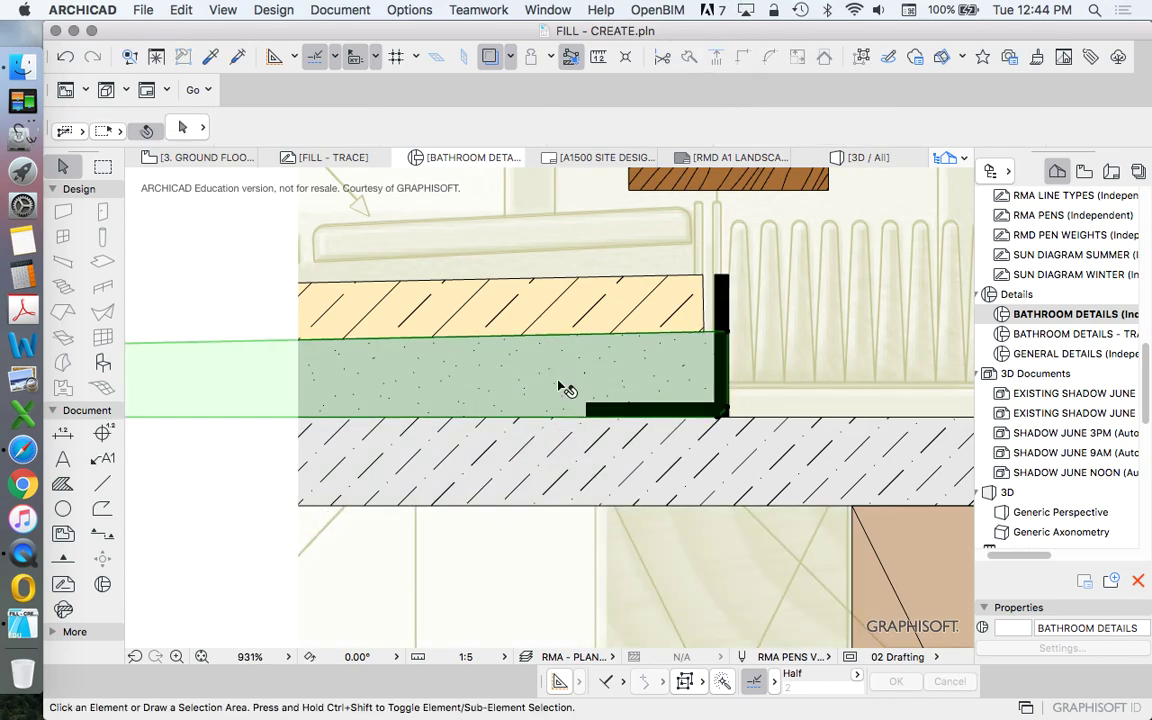
left_click(689, 58)
left_click(713, 360)
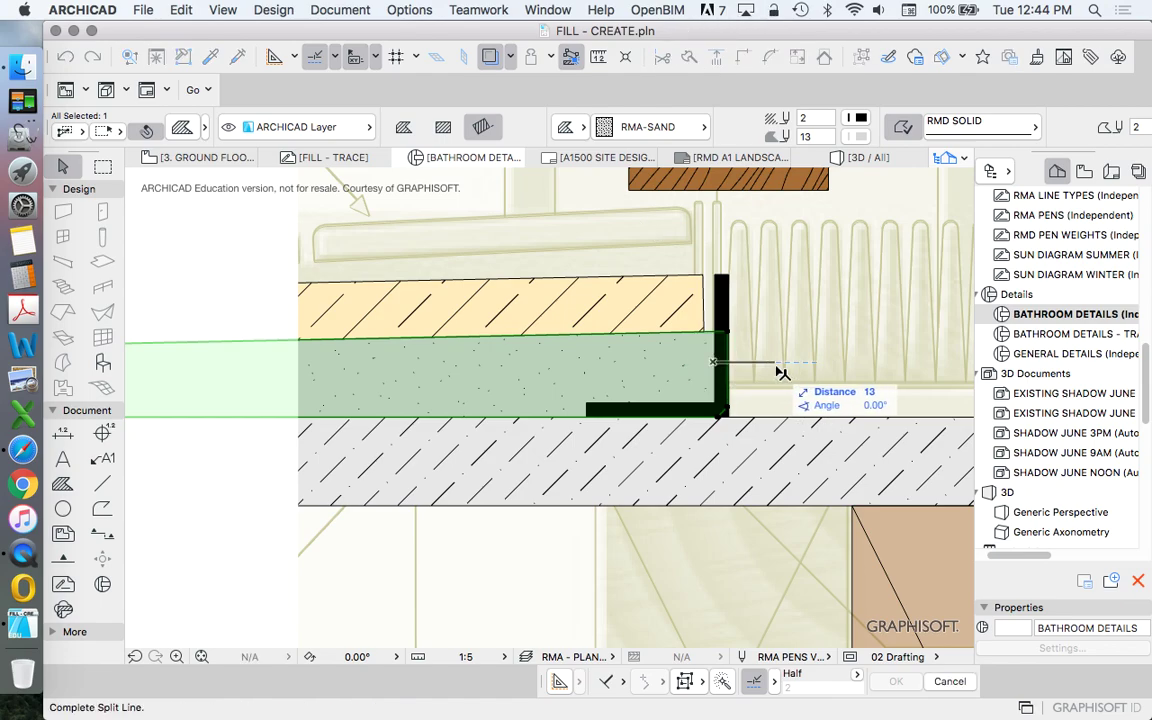
left_click(718, 290)
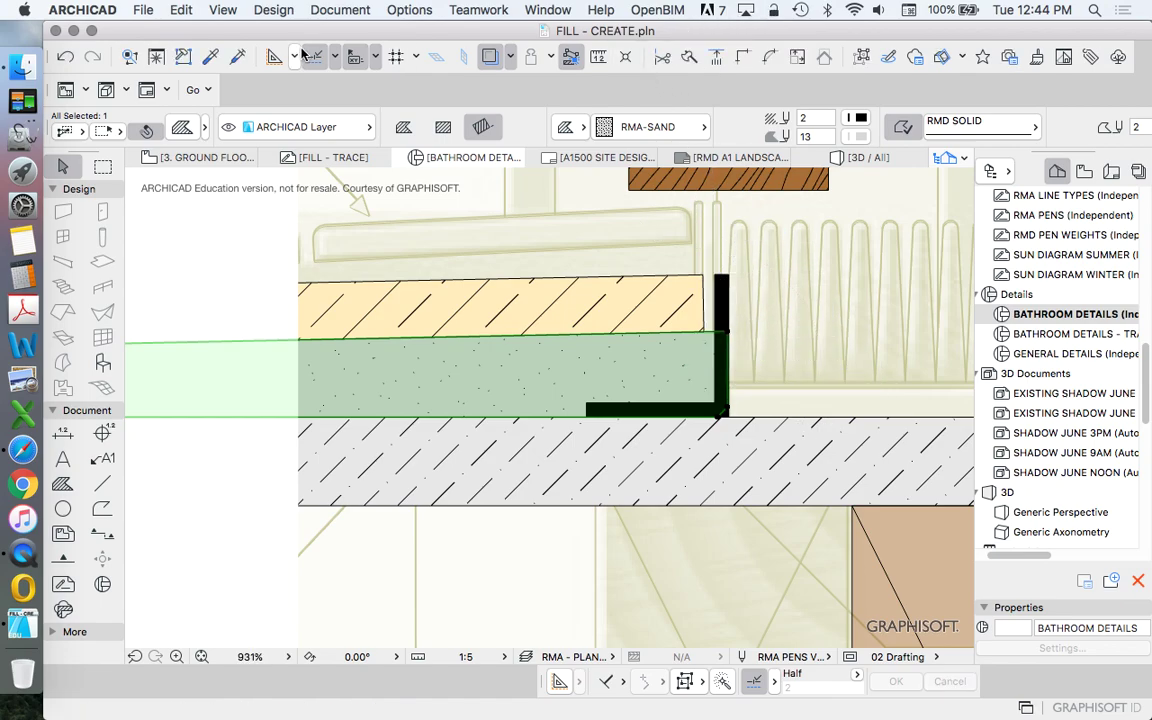
left_click(493, 58)
left_click(689, 57)
left_click(715, 308)
left_click(809, 317)
left_click(690, 376)
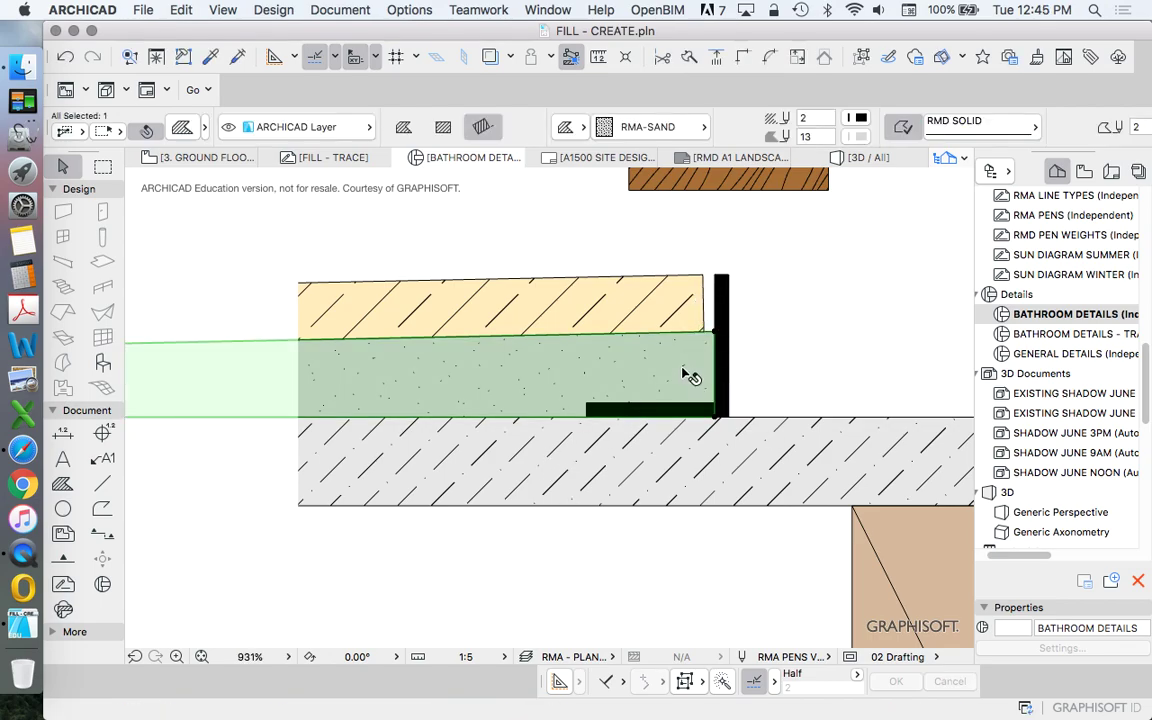
Subtract a rotated rectangle matching the angle's horizontal leg from the mortar bed fill.
left_click(690, 418)
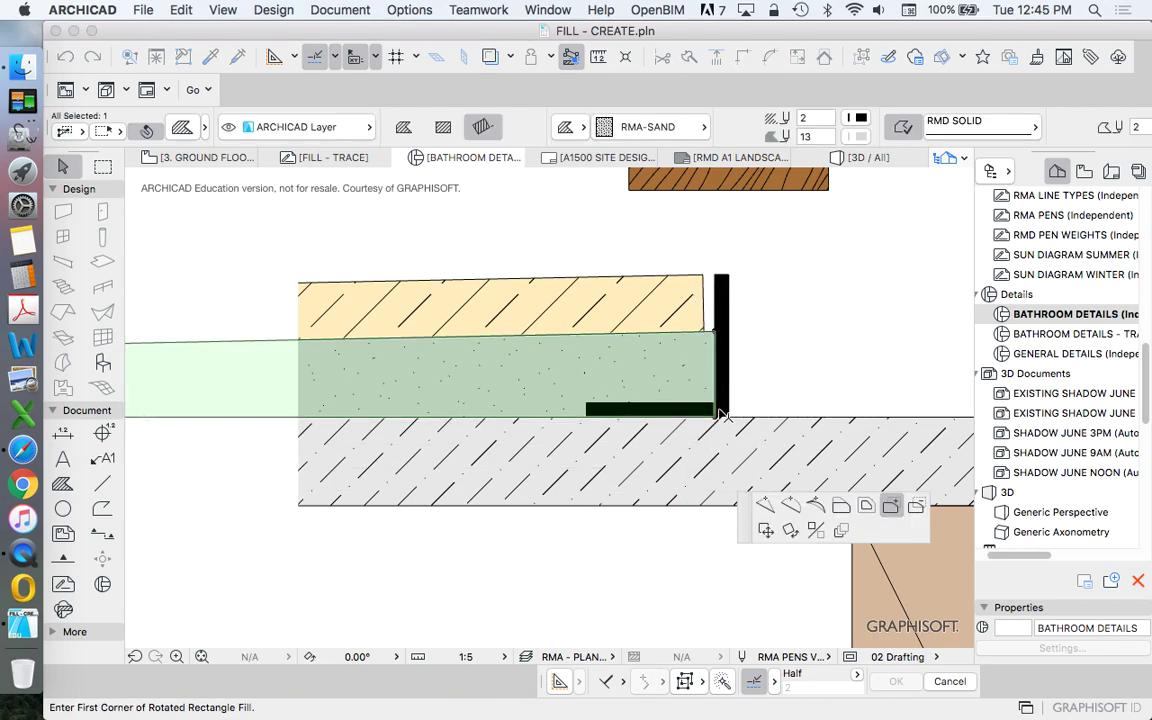
left_click(912, 507)
left_click(716, 418)
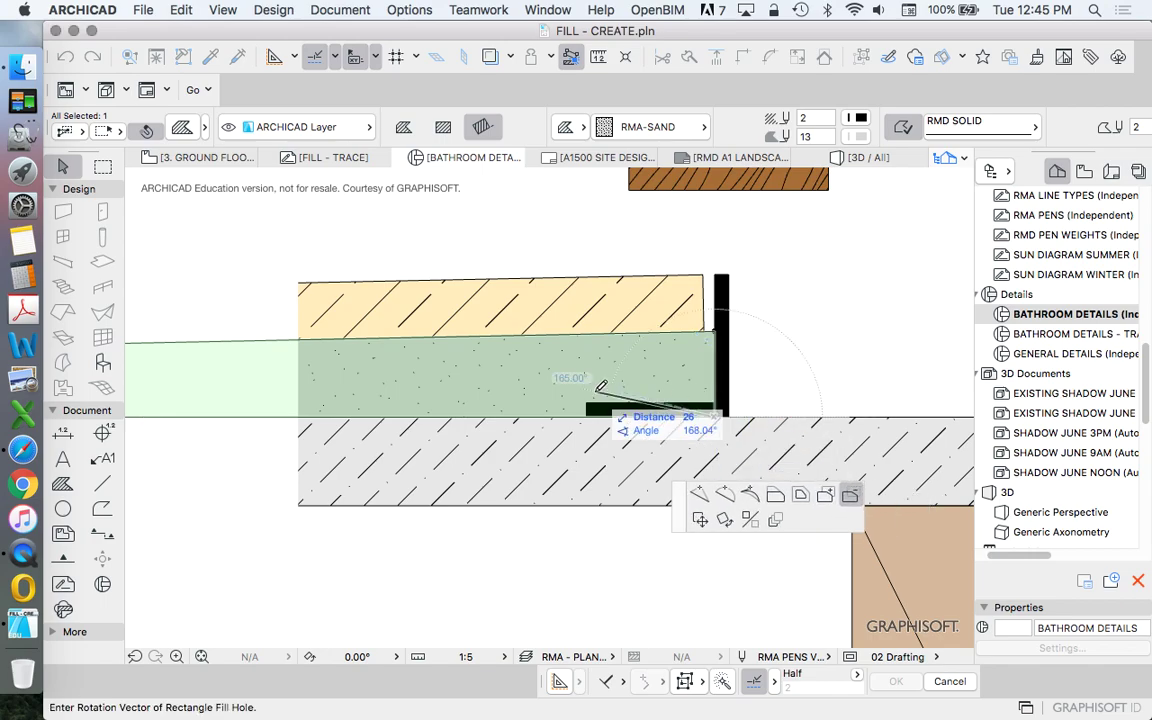
left_click(583, 417)
left_click(585, 404)
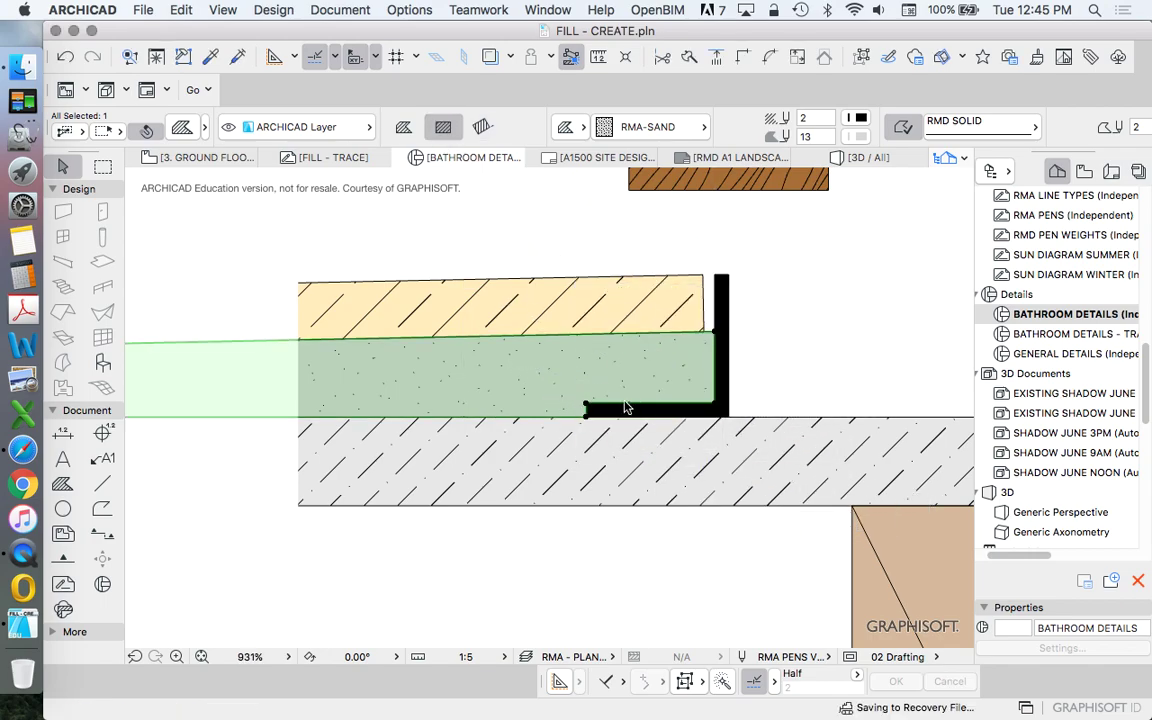
key("Escape")
Fill the gap between the tile's end and the angle with an RMA-SAND rectangle about 12 mm high, using the mortar bed's settings.
scroll(687, 402, "down", 5)
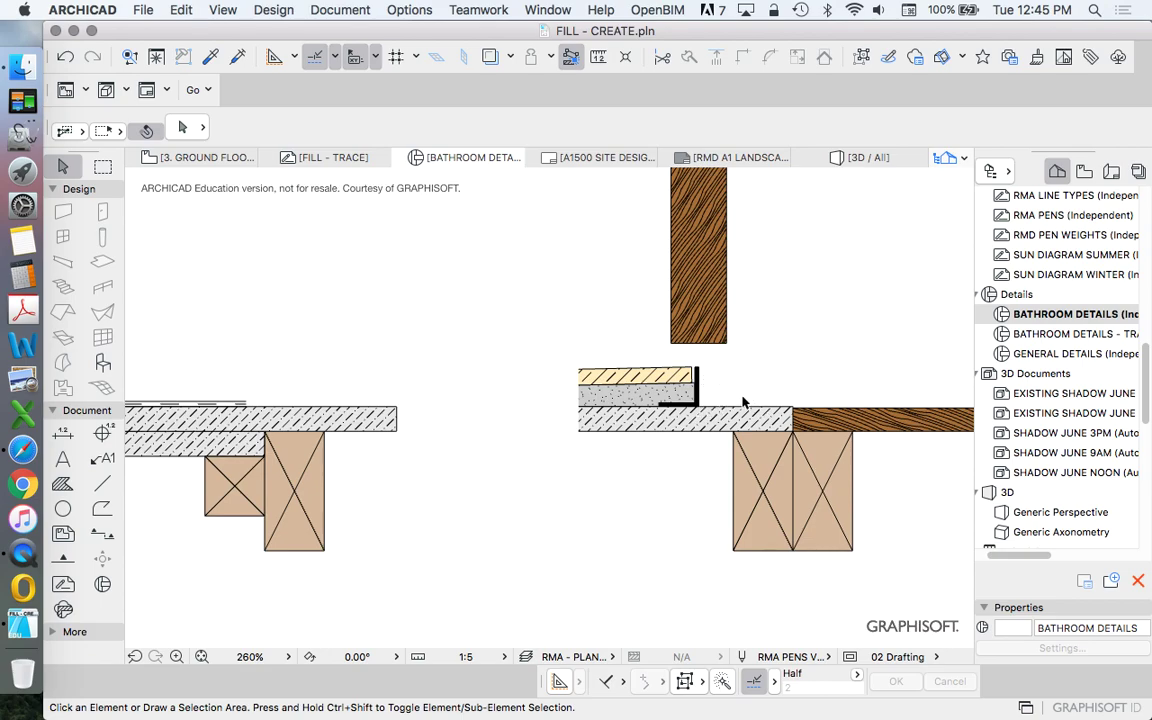
scroll(738, 404, "up", 4)
scroll(722, 378, "up", 4)
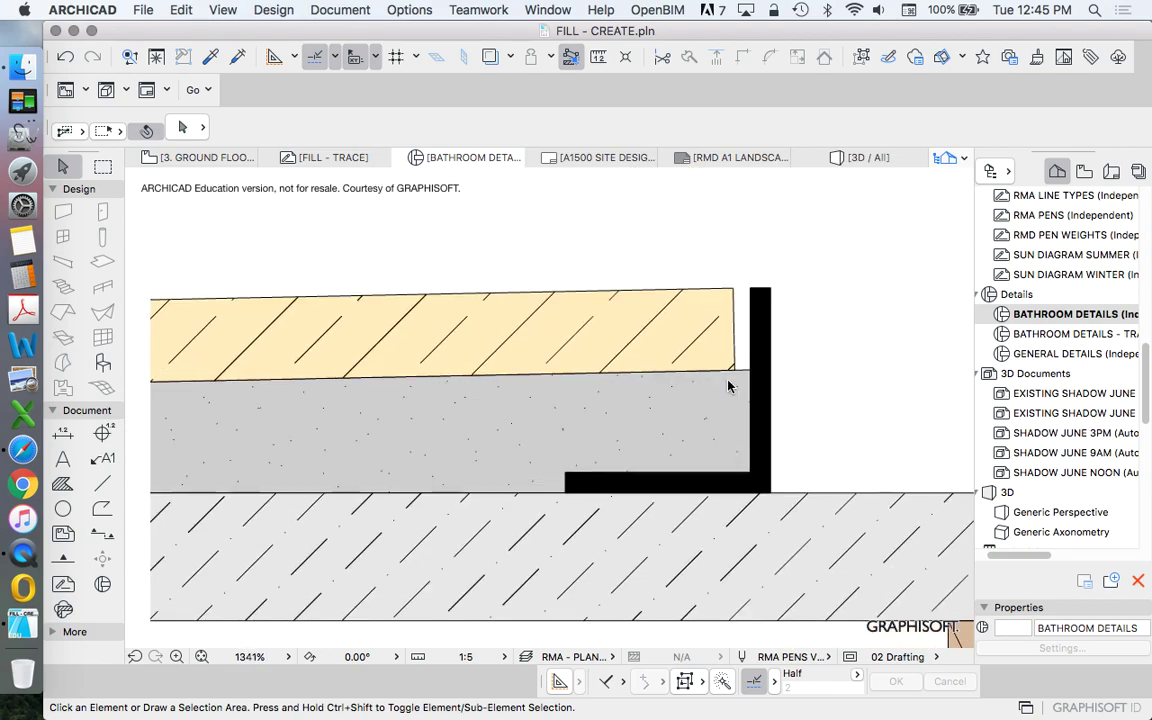
left_click(734, 391, "alt")
left_click(750, 288)
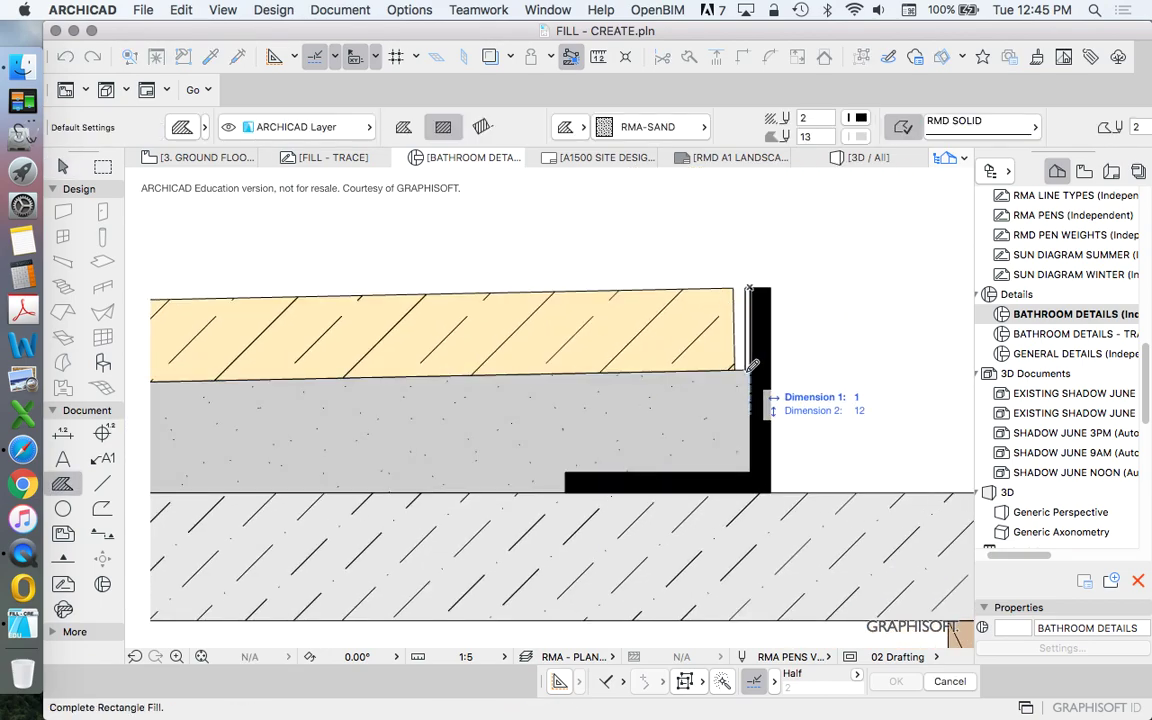
left_click(734, 370)
scroll(673, 394, "down", 4)
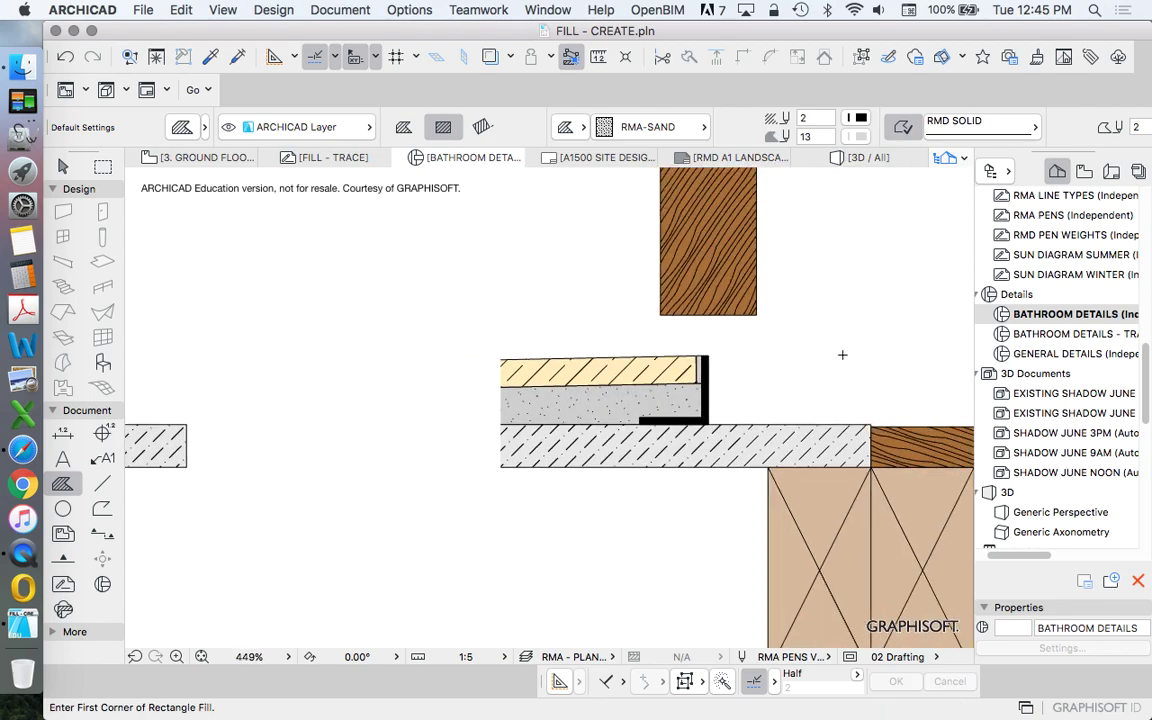
key("Escape")
scroll(635, 380, "down", 2)
scroll(726, 365, "up", 2)
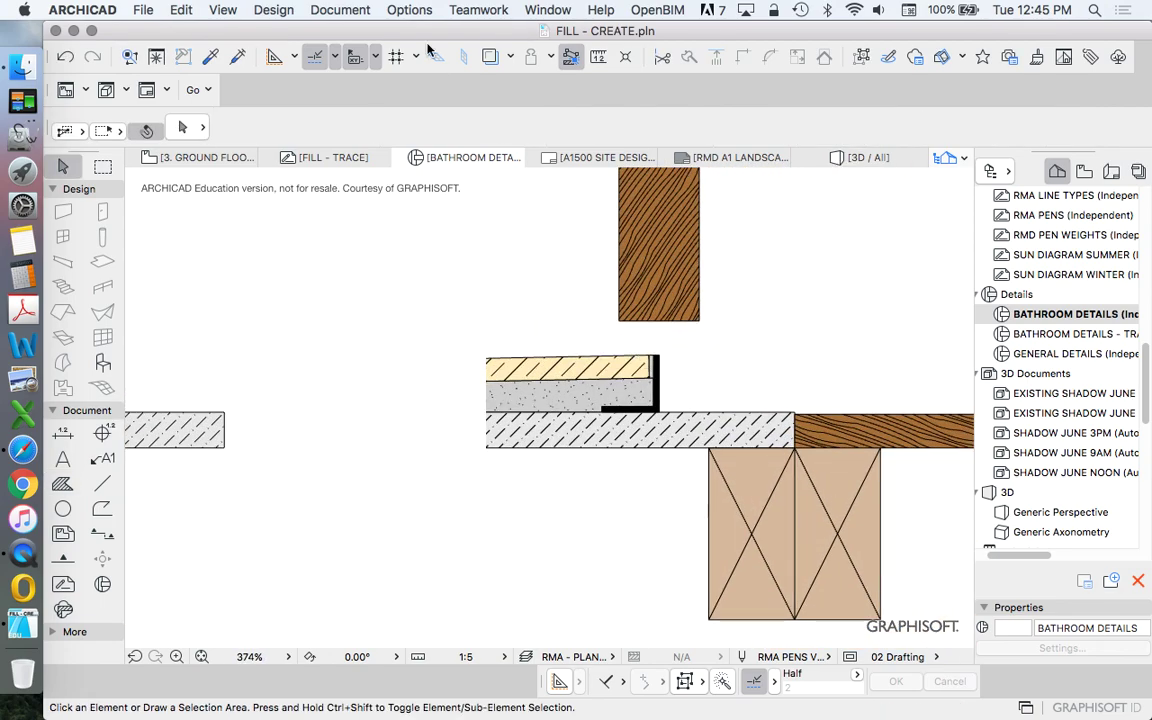
Check the trace, hide it again, and move the tile, mortar, gap fill and angle horizontally to the floor sheet's end at the timber floor.
left_click(488, 58)
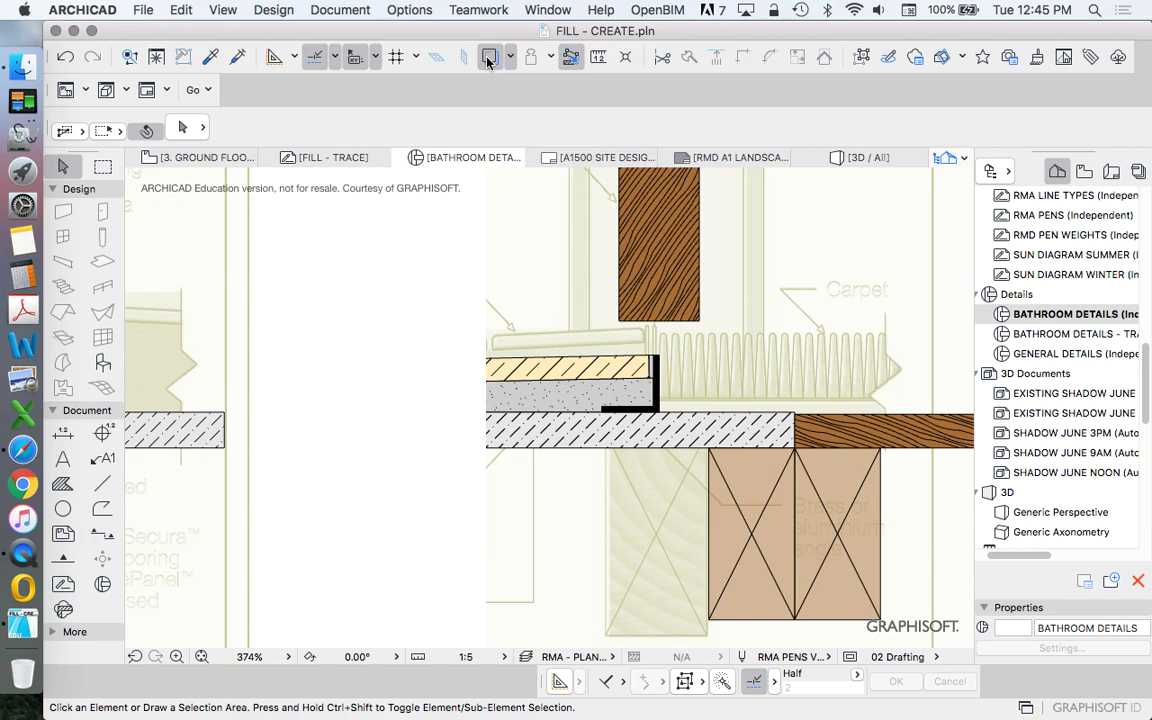
left_click(488, 58)
left_click(698, 394)
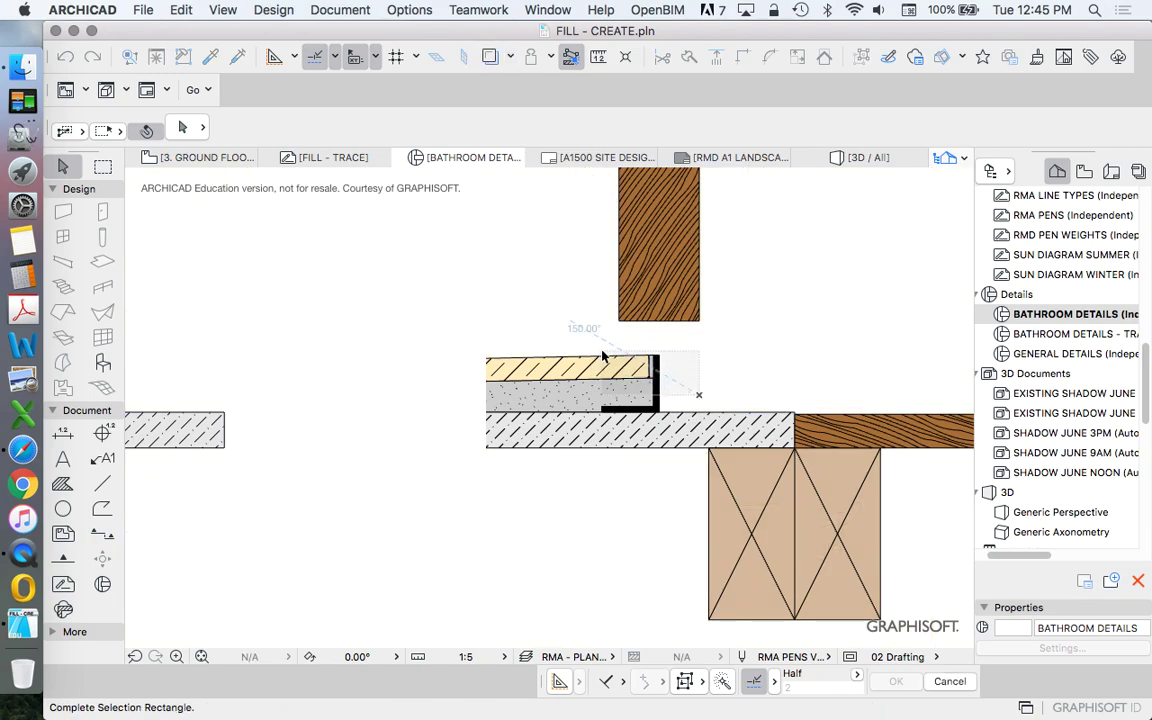
left_click(536, 308)
right_click(550, 312)
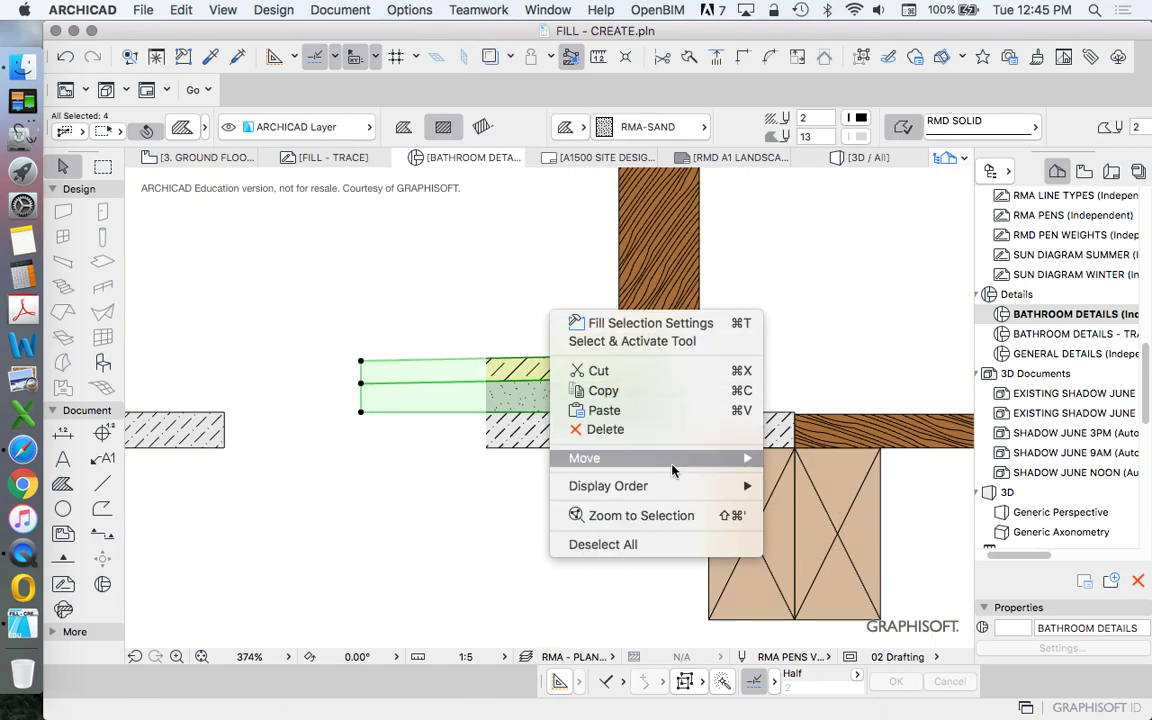
mouse_move(680, 460)
left_click(818, 460)
left_click(656, 407)
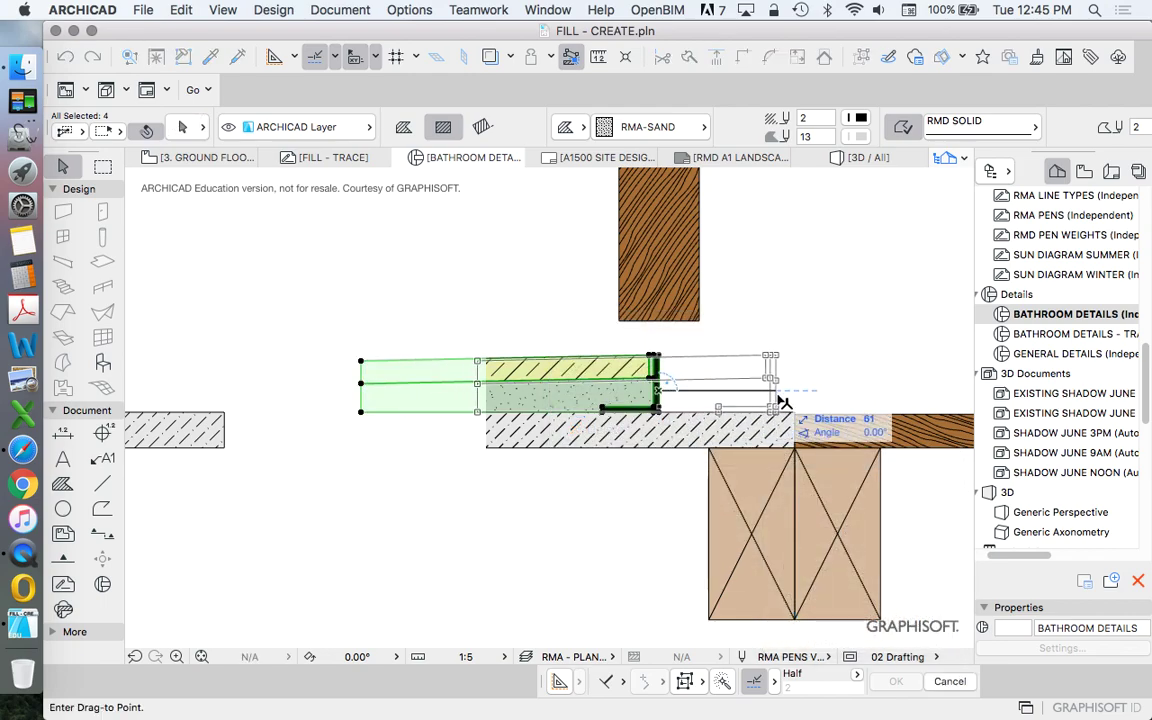
left_click(794, 410)
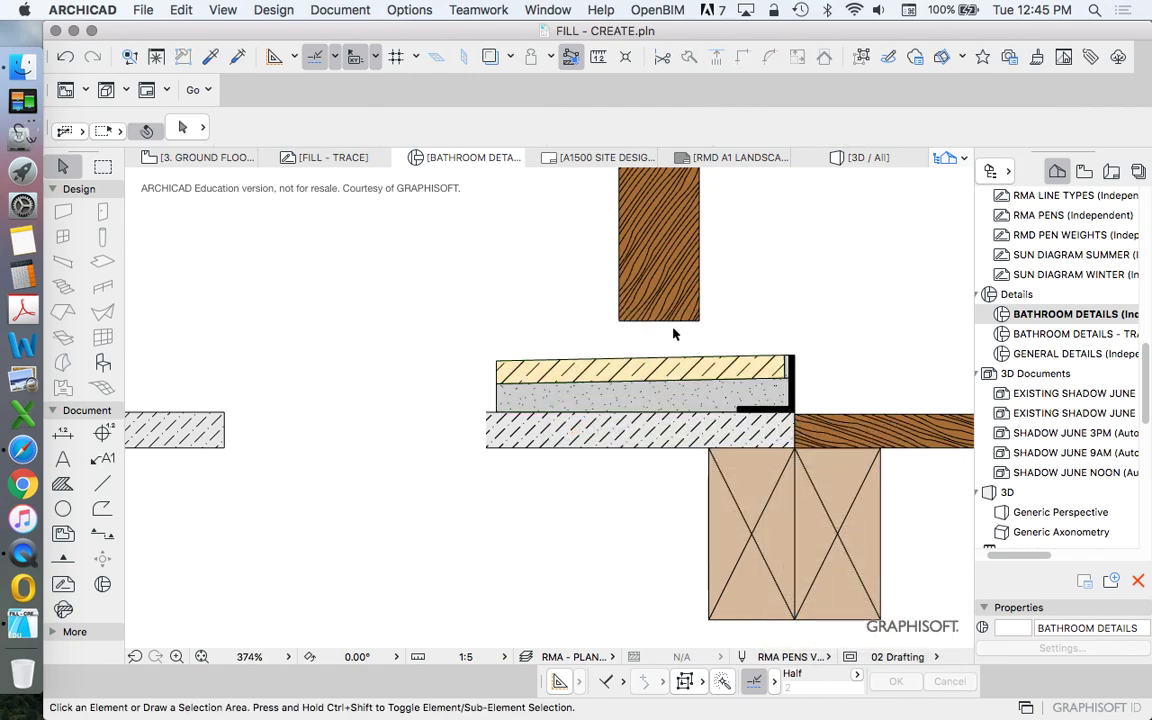
Move the door panel horizontally so its face towards the timber floor lines up with the tile's end.
left_click_drag(619, 321, 705, 322)
scroll(810, 334, "up", 5)
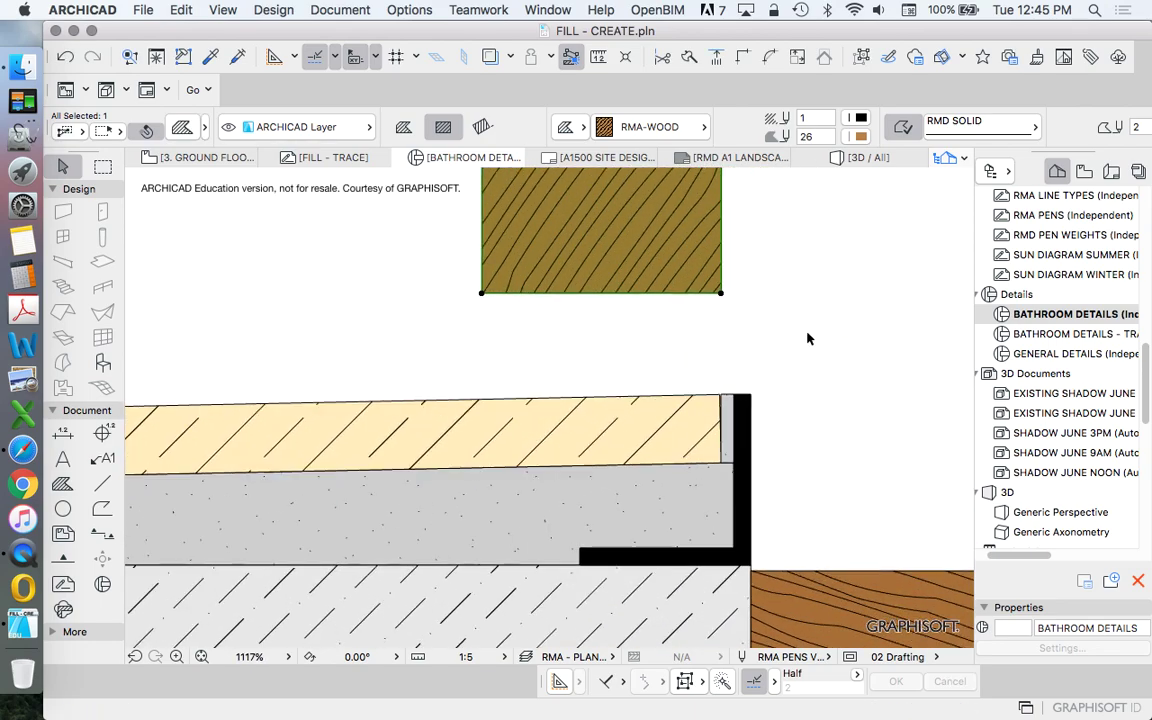
right_click(800, 299)
left_click_drag(902, 448, 757, 371)
key("Escape")
scroll(667, 491, "down", 5)
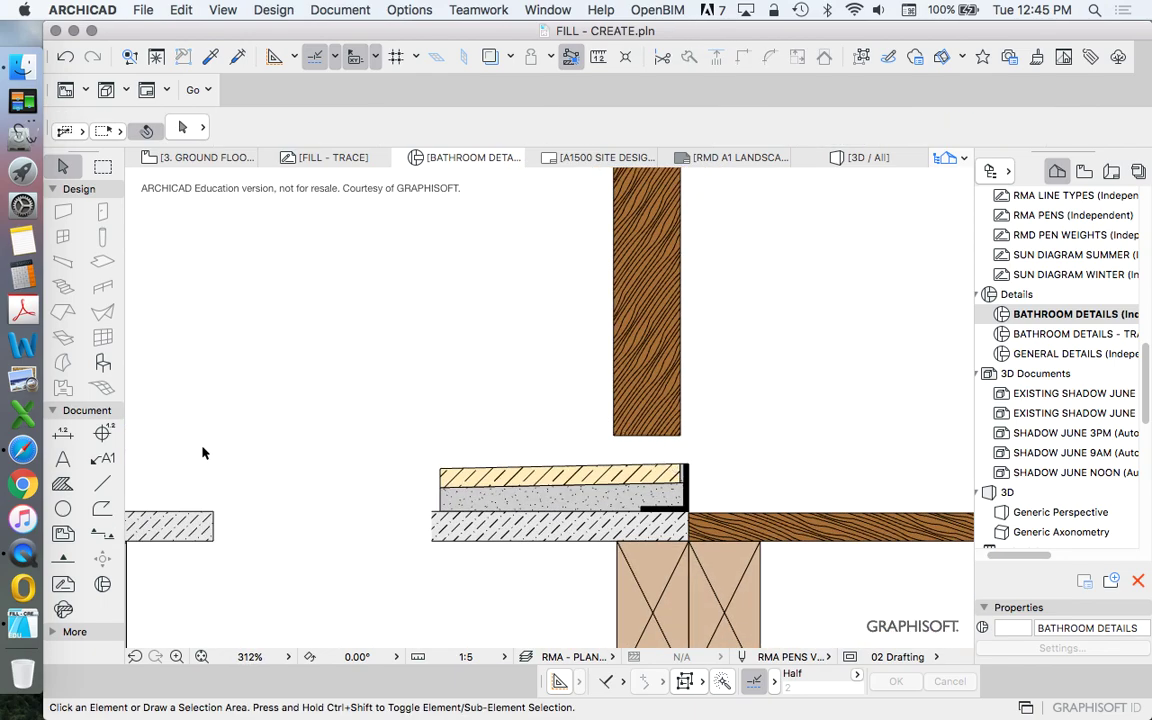
Draw a vertical RMA 01 SOLID line from the underside of the floor sheet's end up along the angle, past the door's lower edge.
left_click(100, 484)
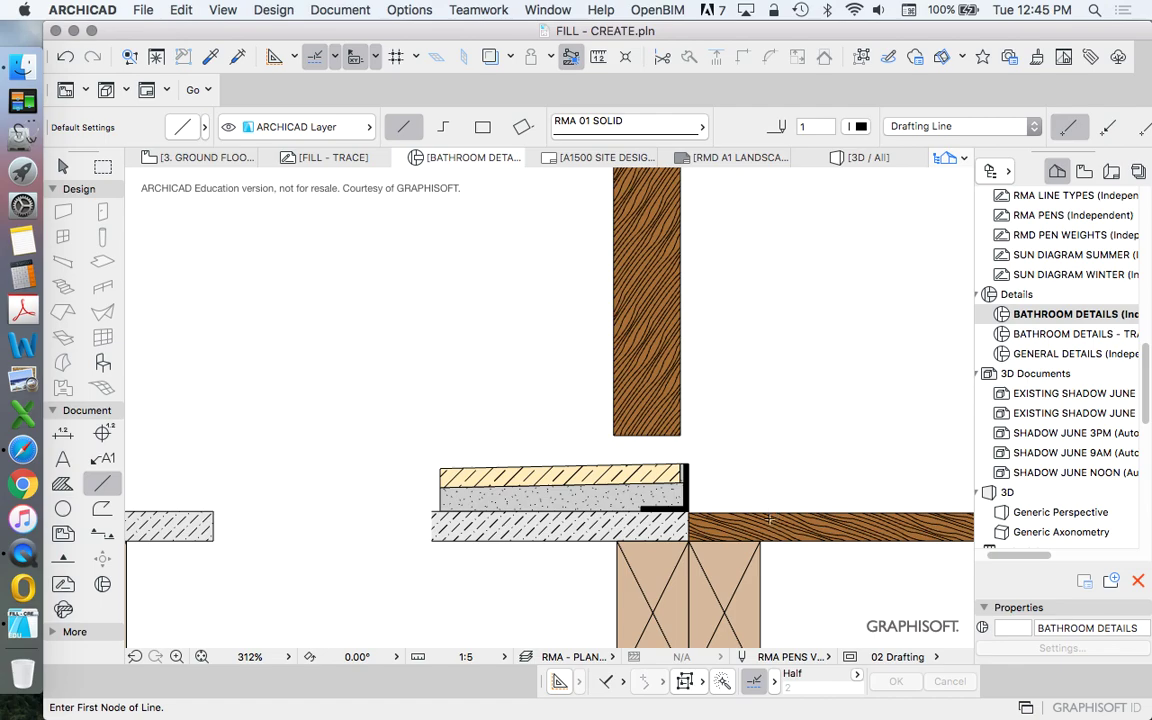
scroll(699, 506, "up", 2)
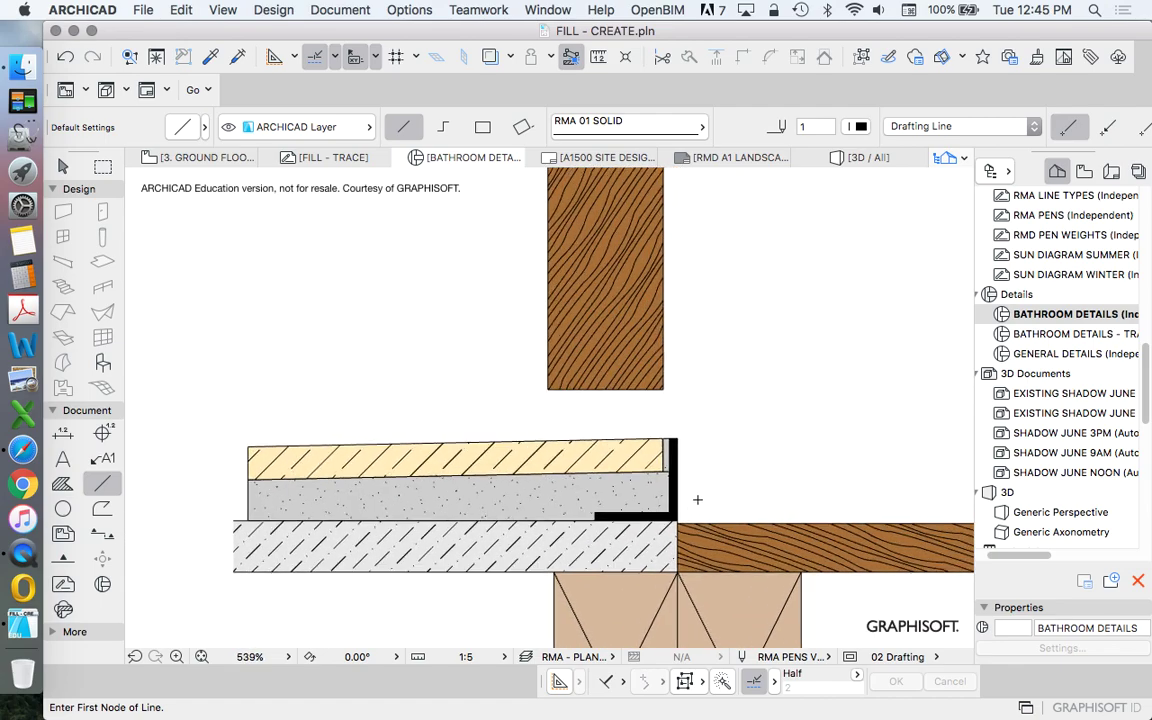
left_click(677, 571)
left_click(684, 257)
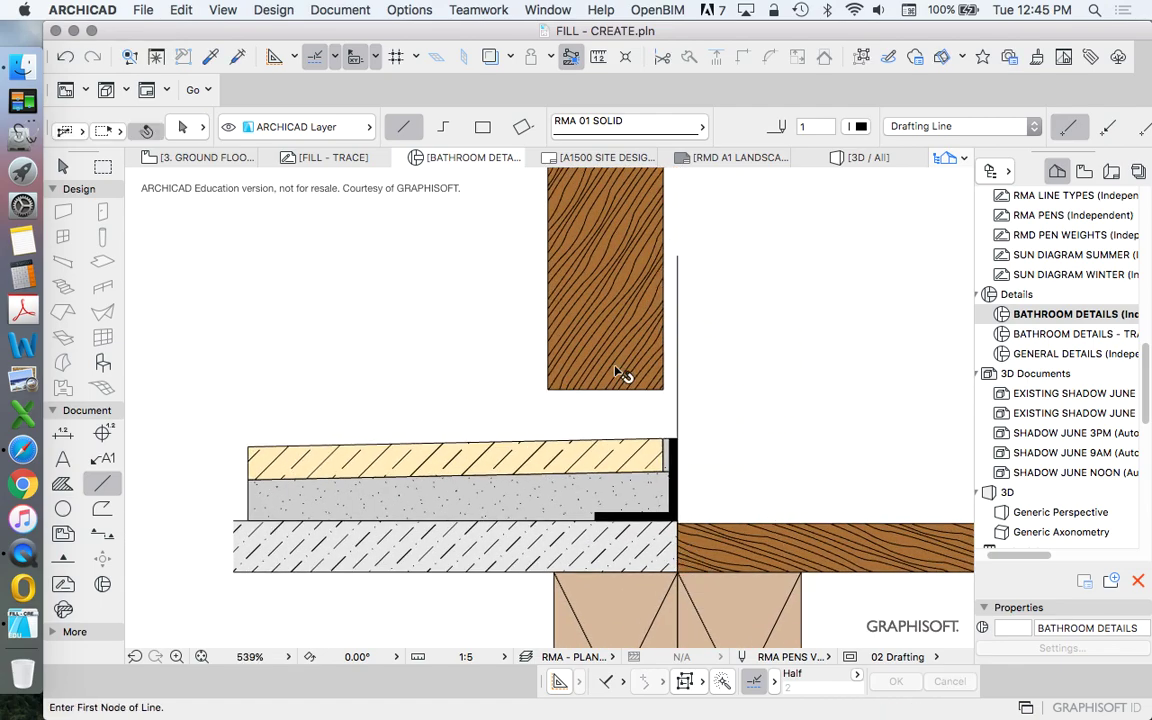
Try to copy the vertical line at the metal angle horizontally over the tiled side, and undo the copy.
key("Escape")
left_click(677, 325)
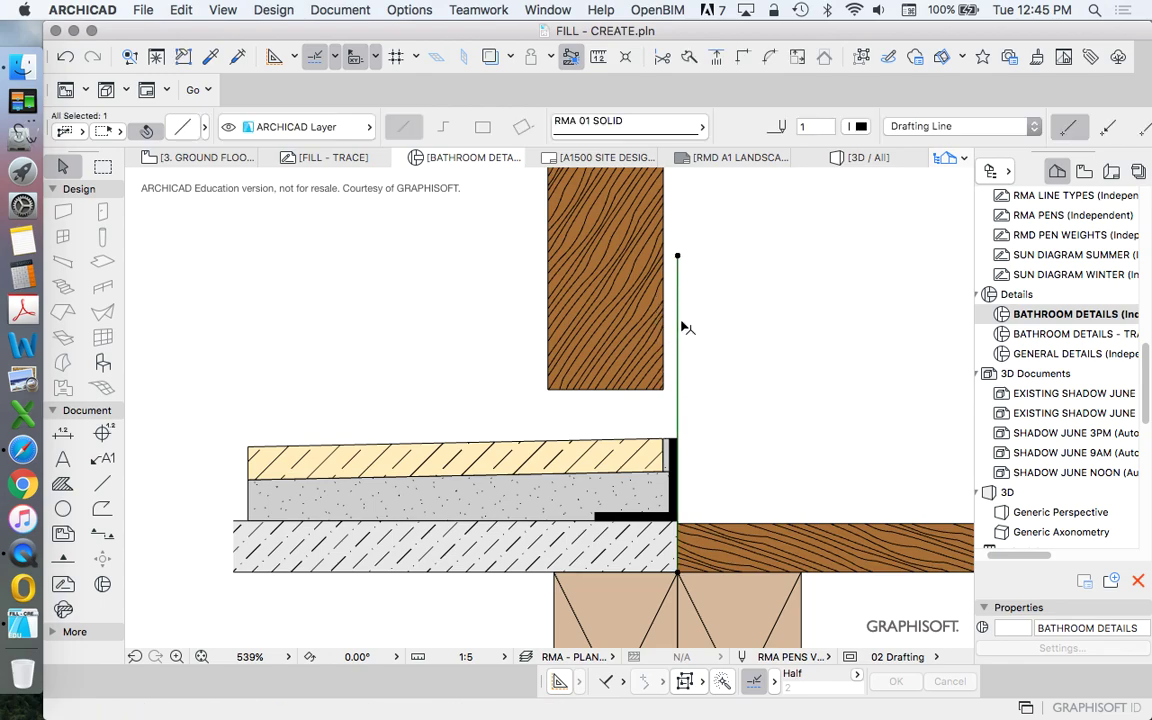
right_click(480, 238)
mouse_move(640, 382)
left_click(773, 454)
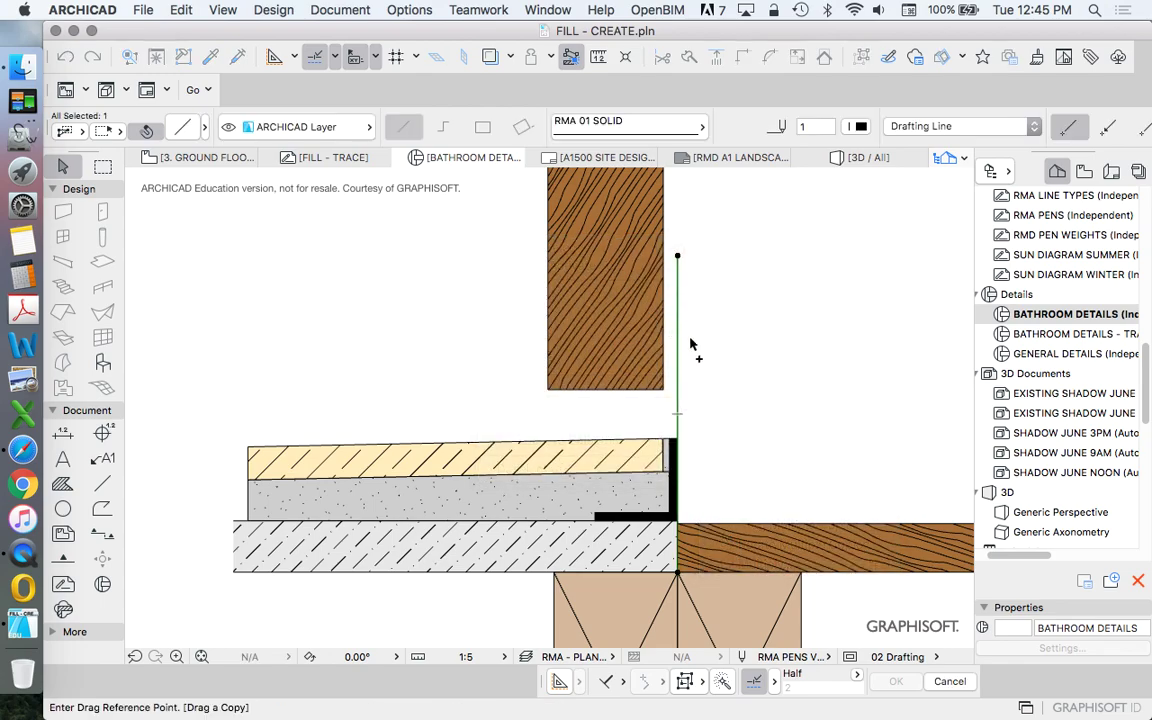
left_click(682, 336)
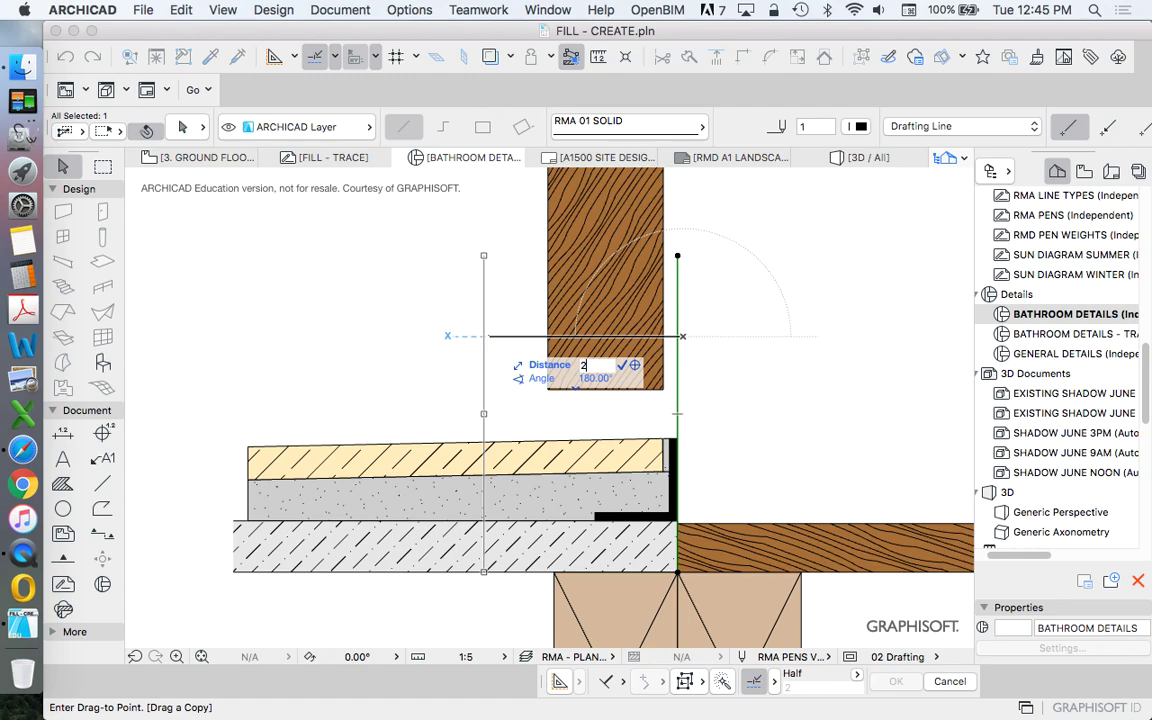
key("Return")
key("super+z")
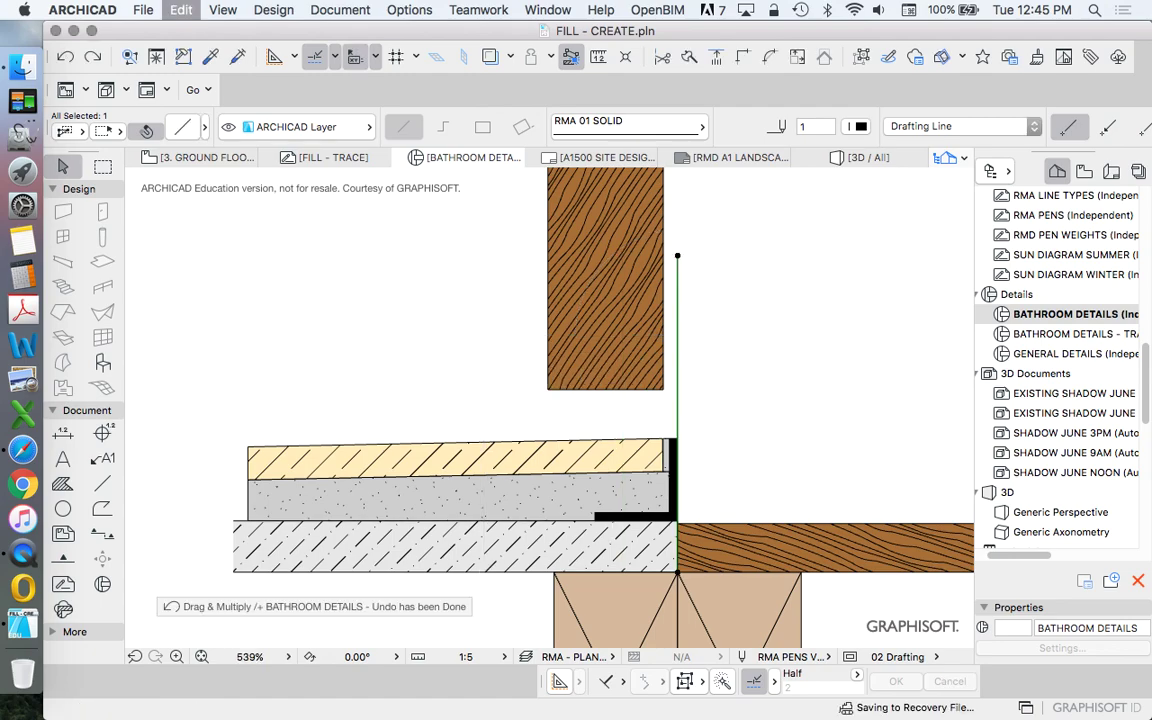
Copy the vertical line at the metal angle 120 mm horizontally over the tiled side.
right_click(487, 380)
mouse_move(656, 527)
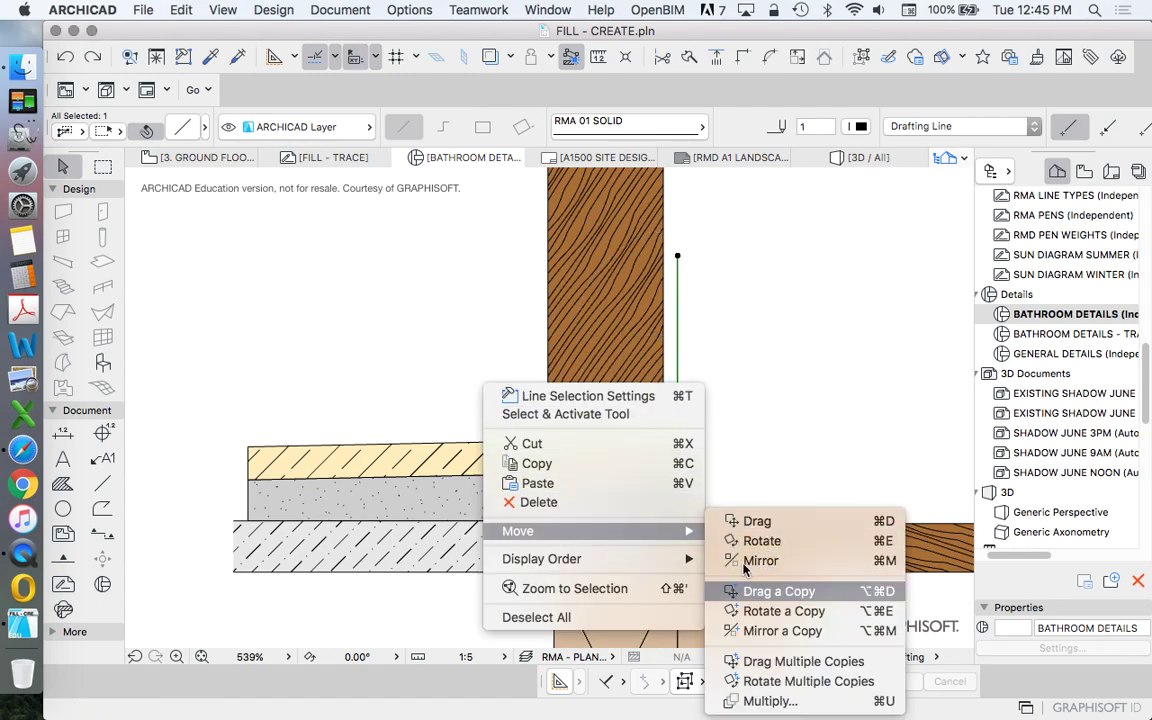
left_click(771, 589)
left_click(718, 428)
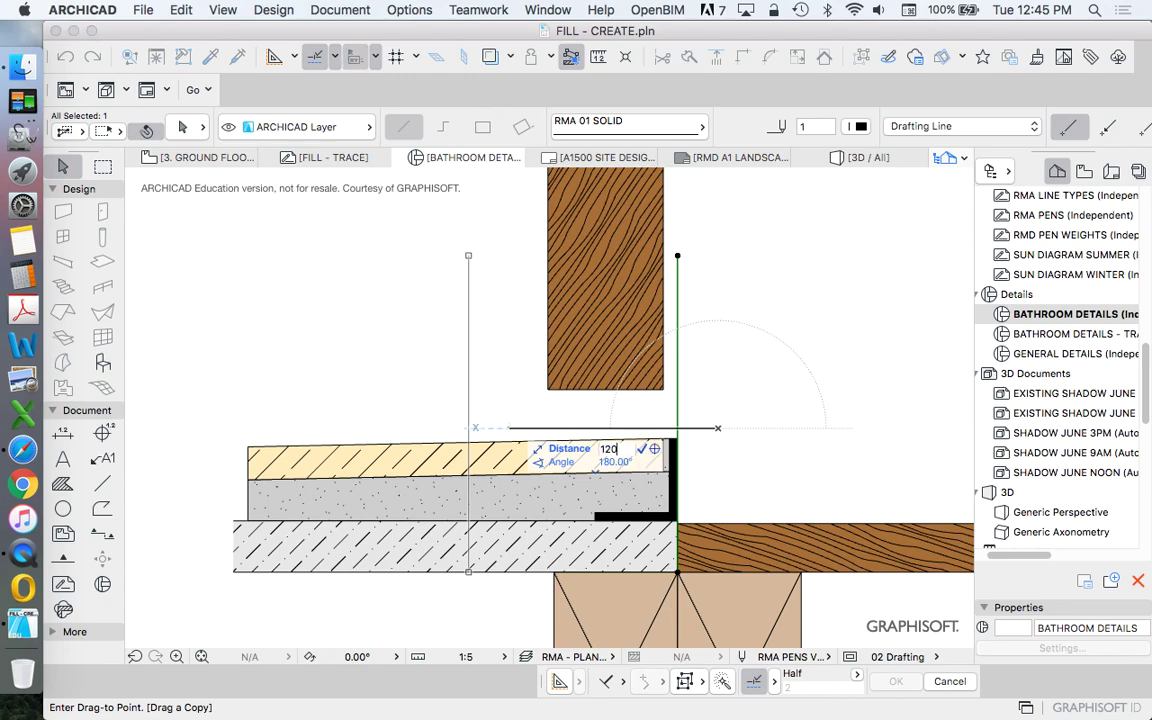
left_click(388, 428)
scroll(642, 416, "down", 5)
key("Escape")
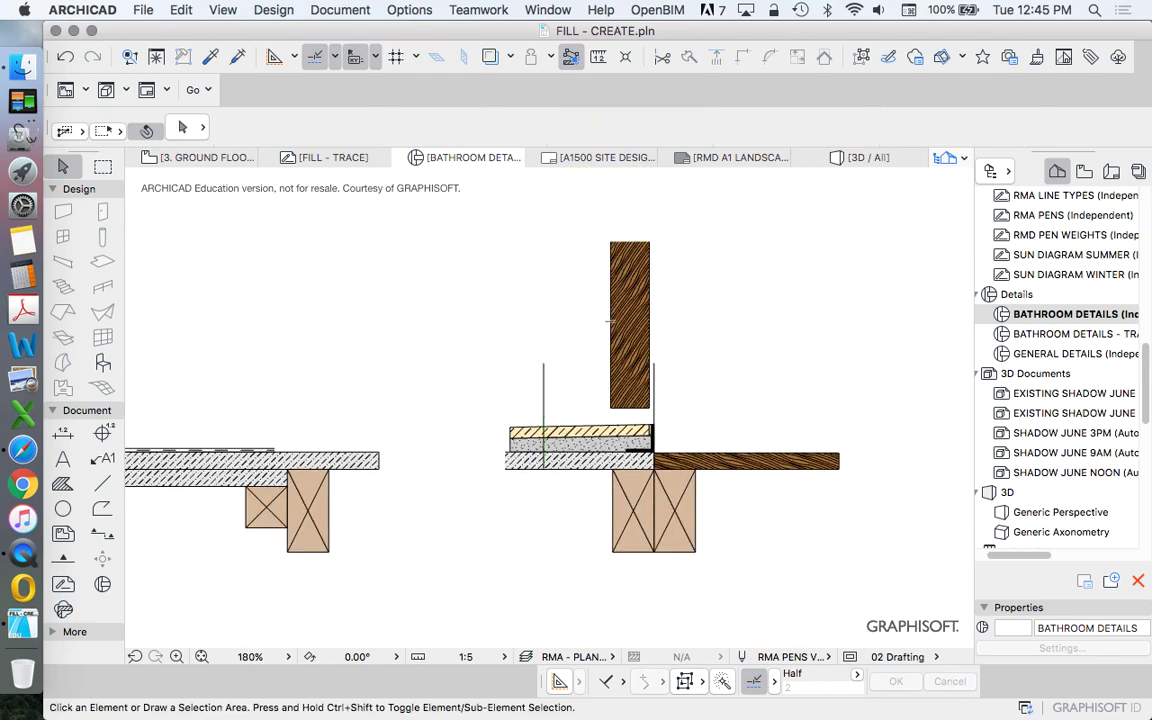
scroll(610, 323, "up", 4)
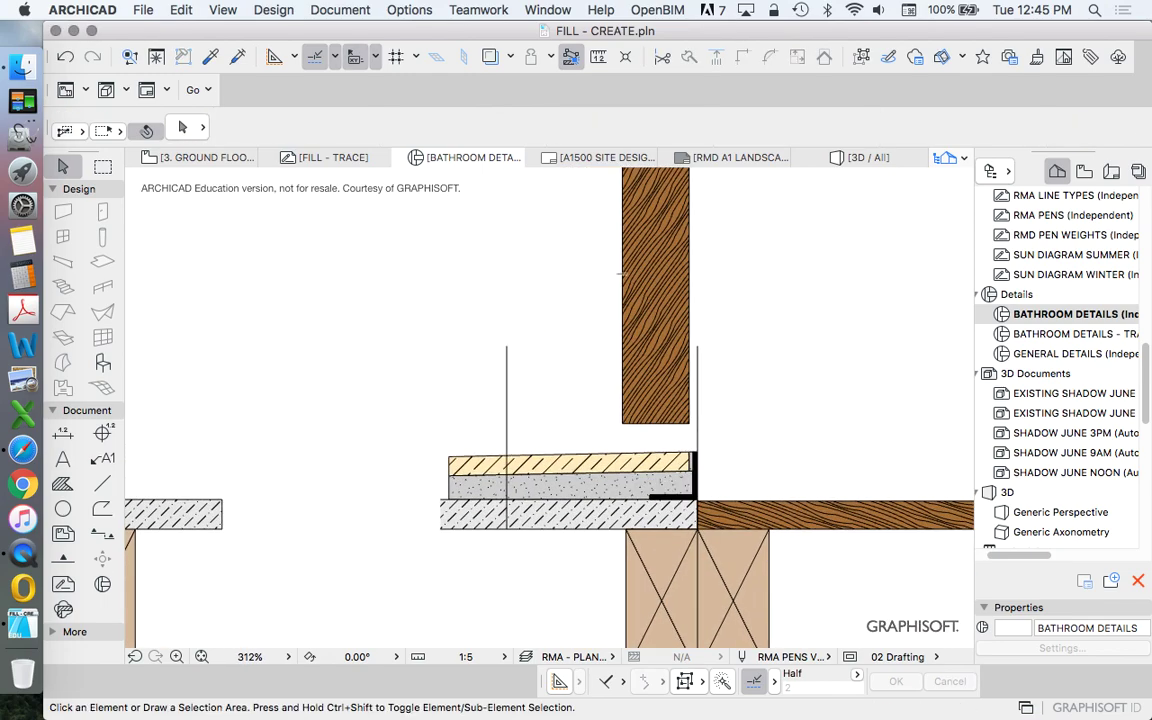
Shorten the copied vertical line so its lower end stops at the tile's top surface.
left_click(507, 400)
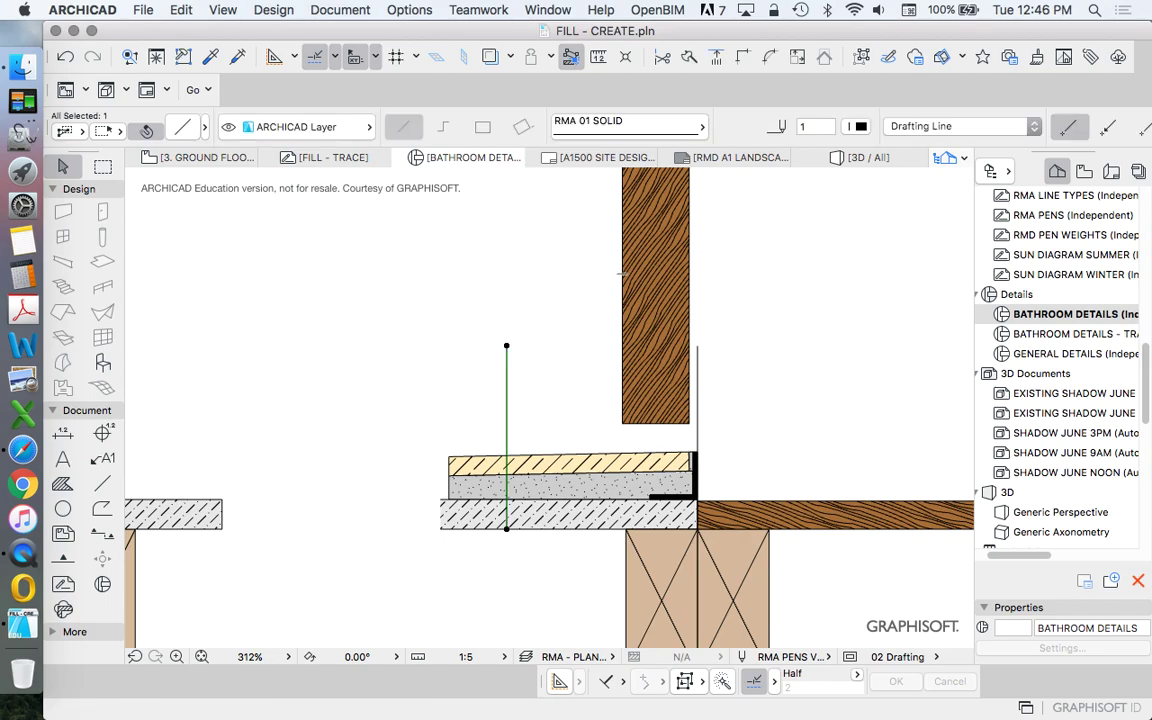
left_click(507, 529)
left_click(507, 456)
key("Escape")
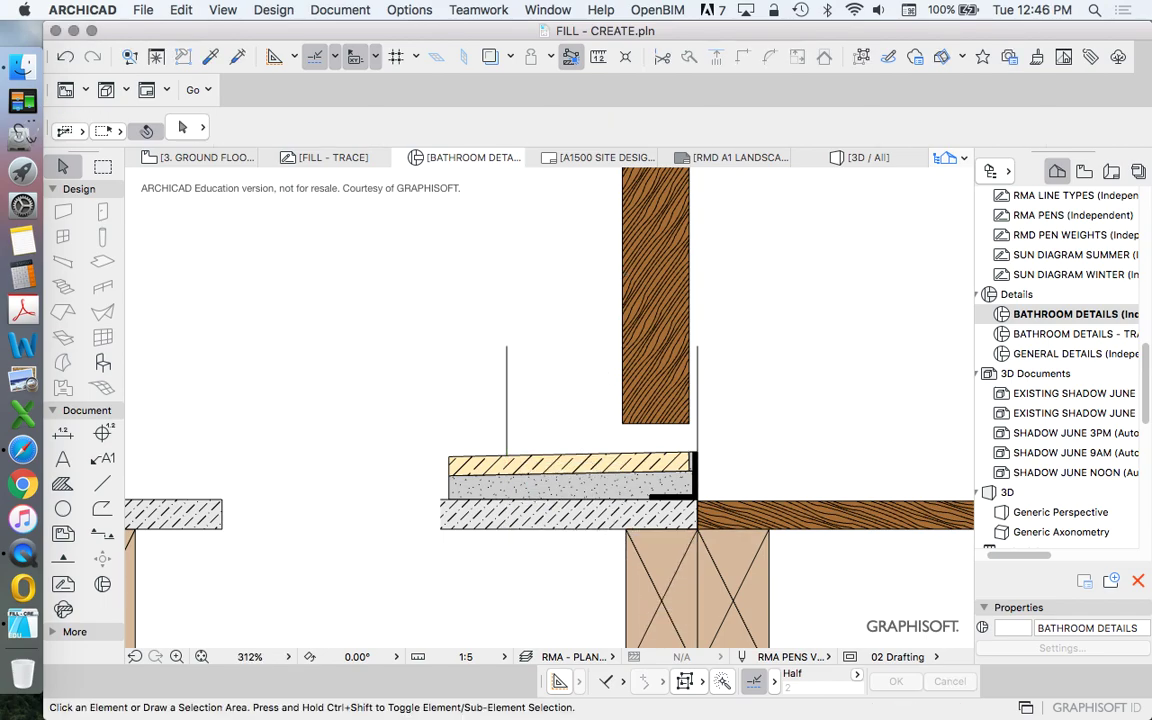
Move the door panel horizontally away from the metal angle, further over the tile.
left_click_drag(622, 423, 623, 424)
left_click(597, 423)
key("Escape")
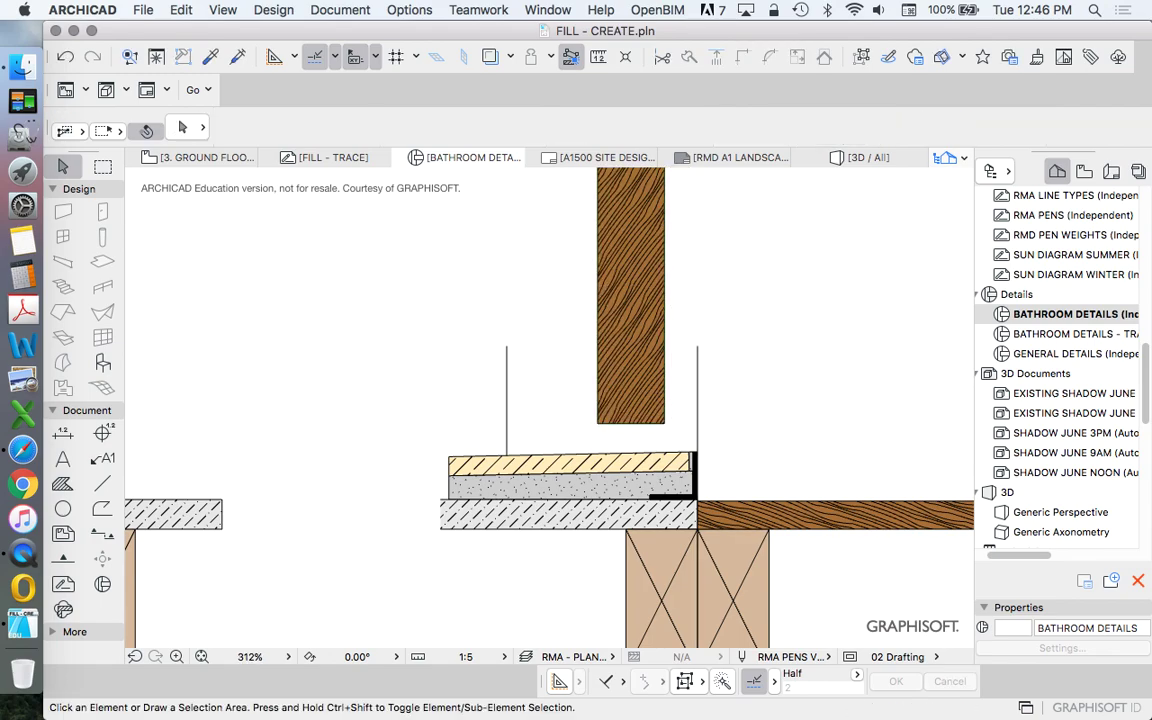
Lower the door panel and adjust it vertically so its bottom edge lines up with the top of the metal angle.
scroll(682, 463, "up", 2)
scroll(680, 460, "up", 4)
left_click_drag(646, 382, 646, 458)
right_click(897, 273)
mouse_move(945, 419)
left_click(798, 422)
left_click(583, 413)
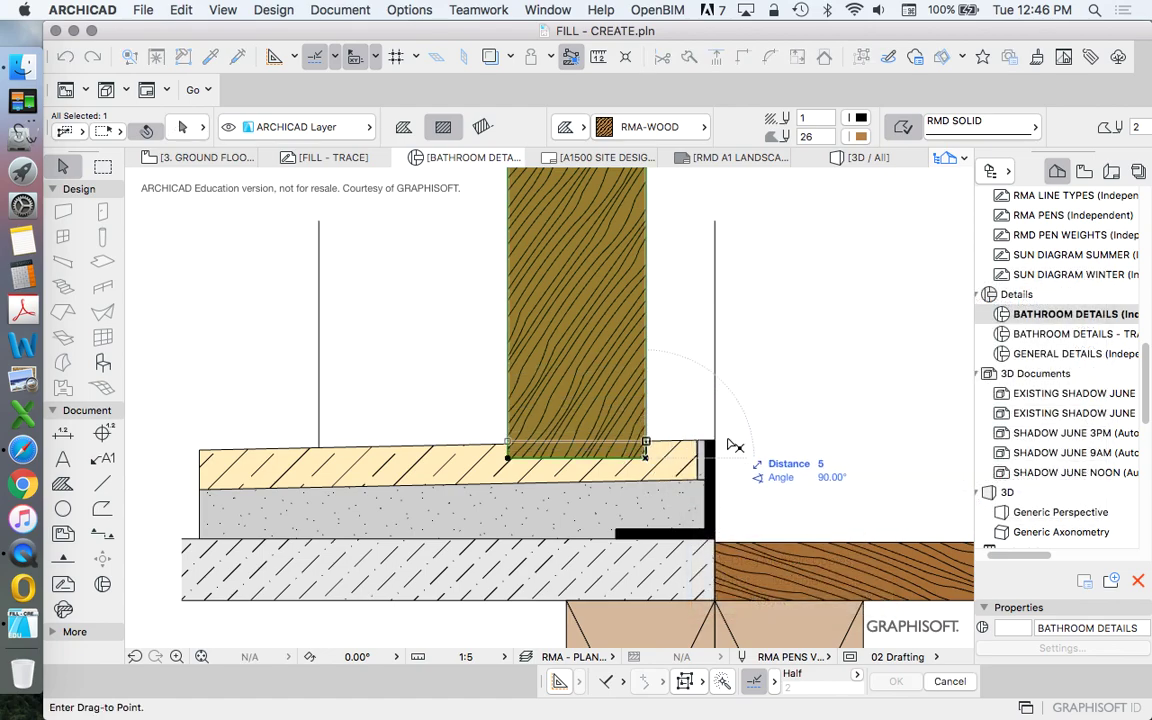
left_click(714, 447)
Try to move the door panel vertically upwards from the angle's top level, and undo the move.
key("super+d")
left_click(632, 400)
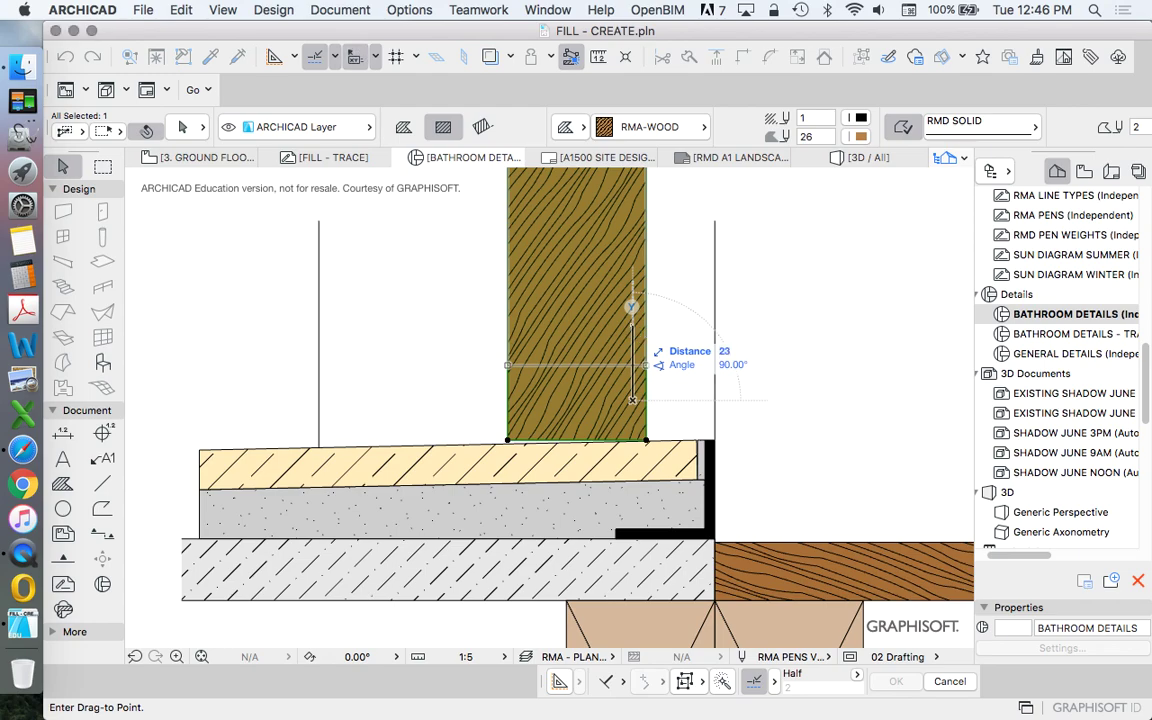
key("Return")
key("super+z")
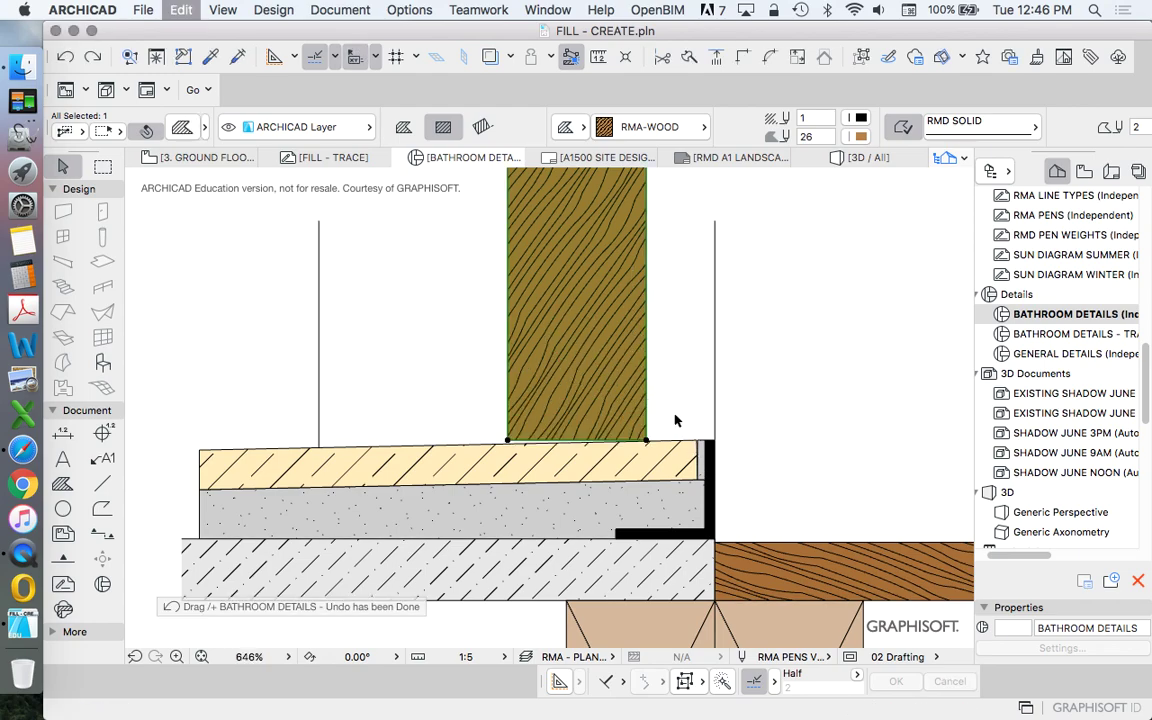
Move the door panel 5 mm vertically upwards to leave a gap above the tile and angle.
right_click(655, 383)
mouse_move(789, 525)
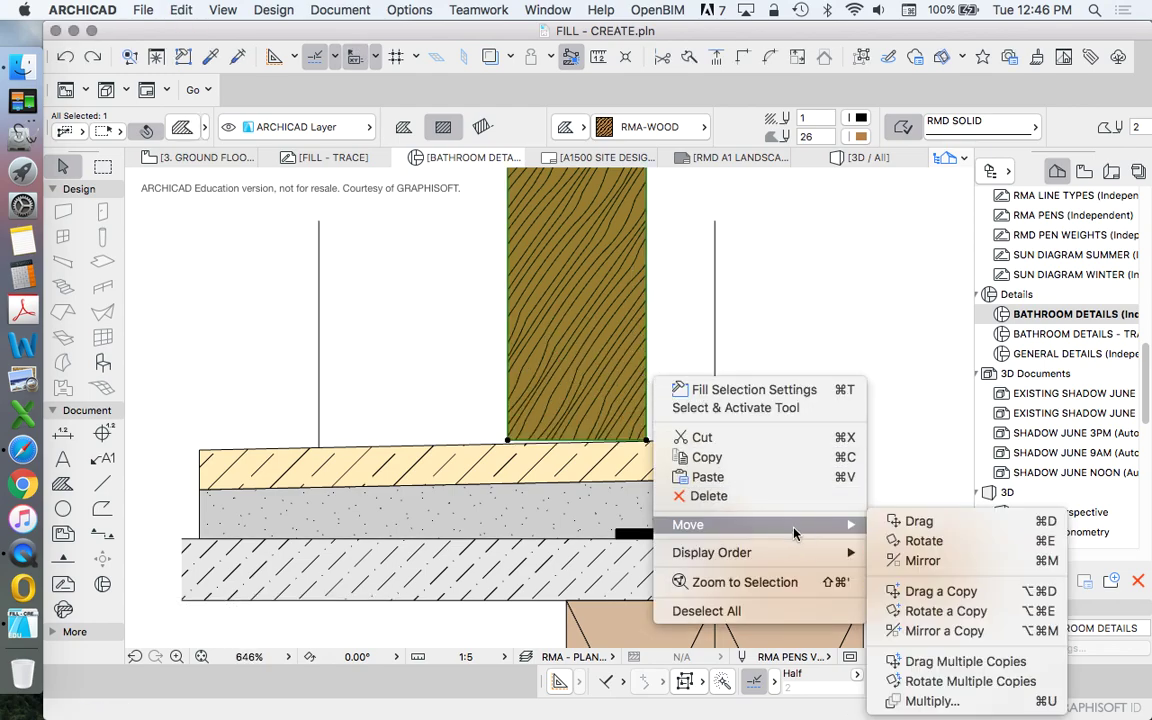
left_click(848, 589)
left_click(784, 357)
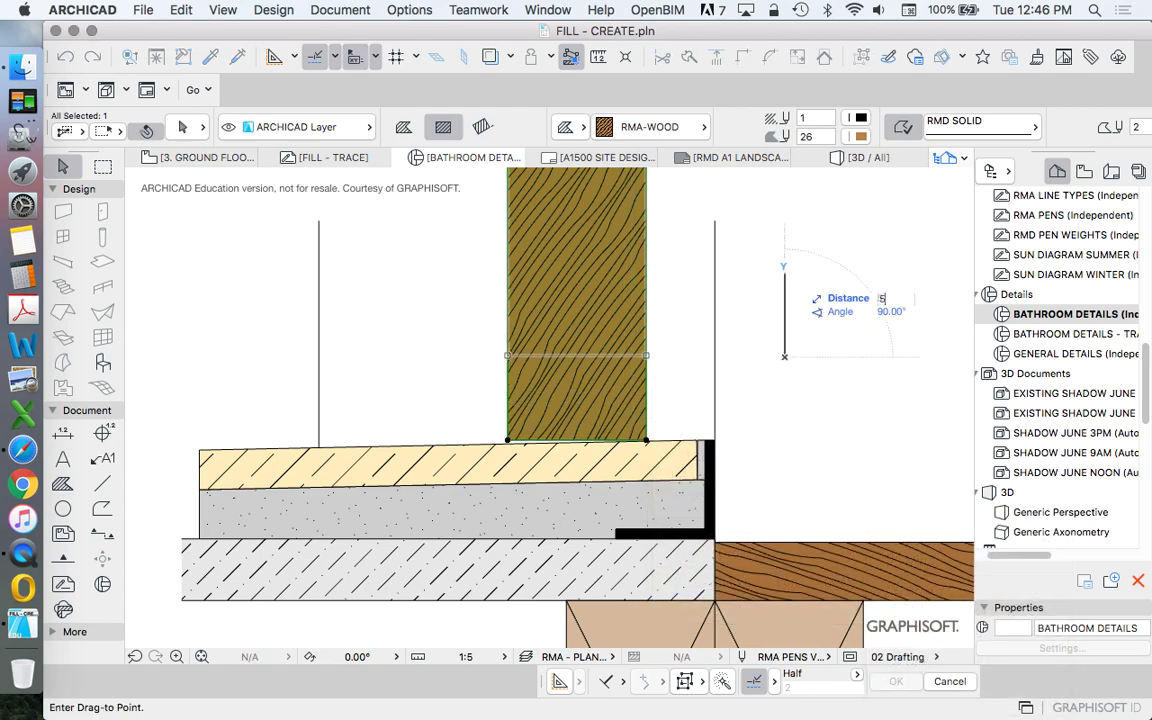
key("Return")
key("Escape")
Delete the two vertical reference lines on either side of the door panel.
scroll(552, 392, "down", 8)
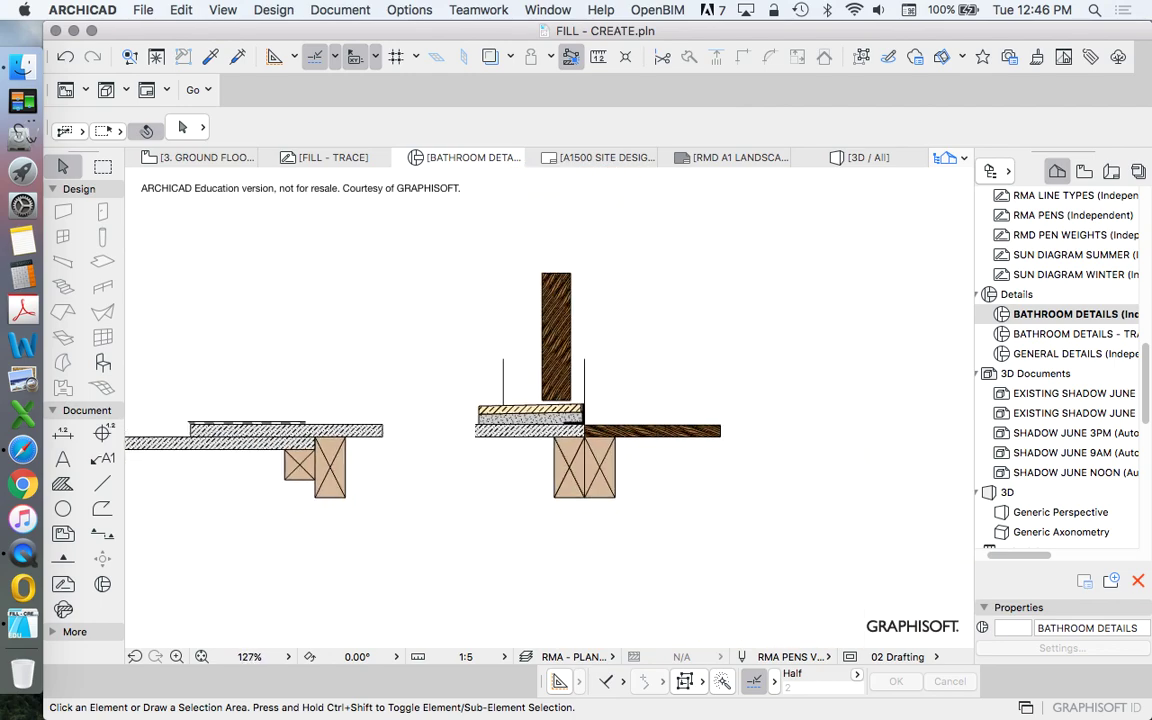
scroll(590, 403, "up", 4)
scroll(590, 405, "down", 1)
scroll(581, 402, "down", 1)
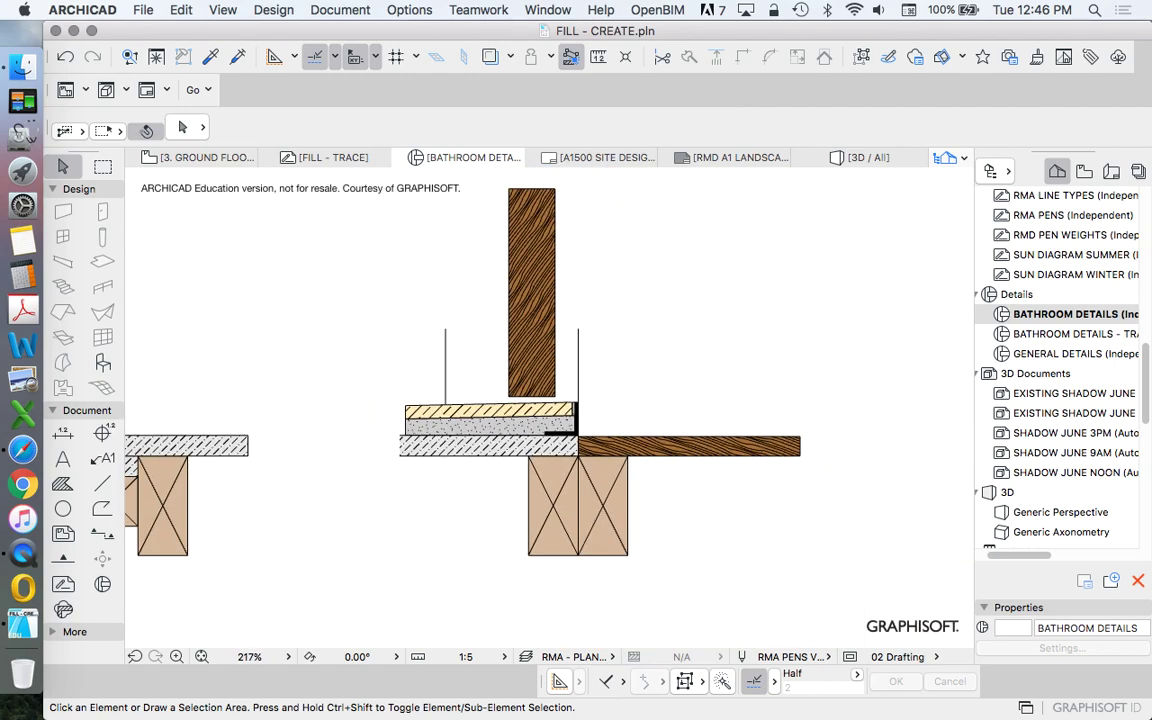
scroll(581, 402, "up", 3)
left_click(573, 383)
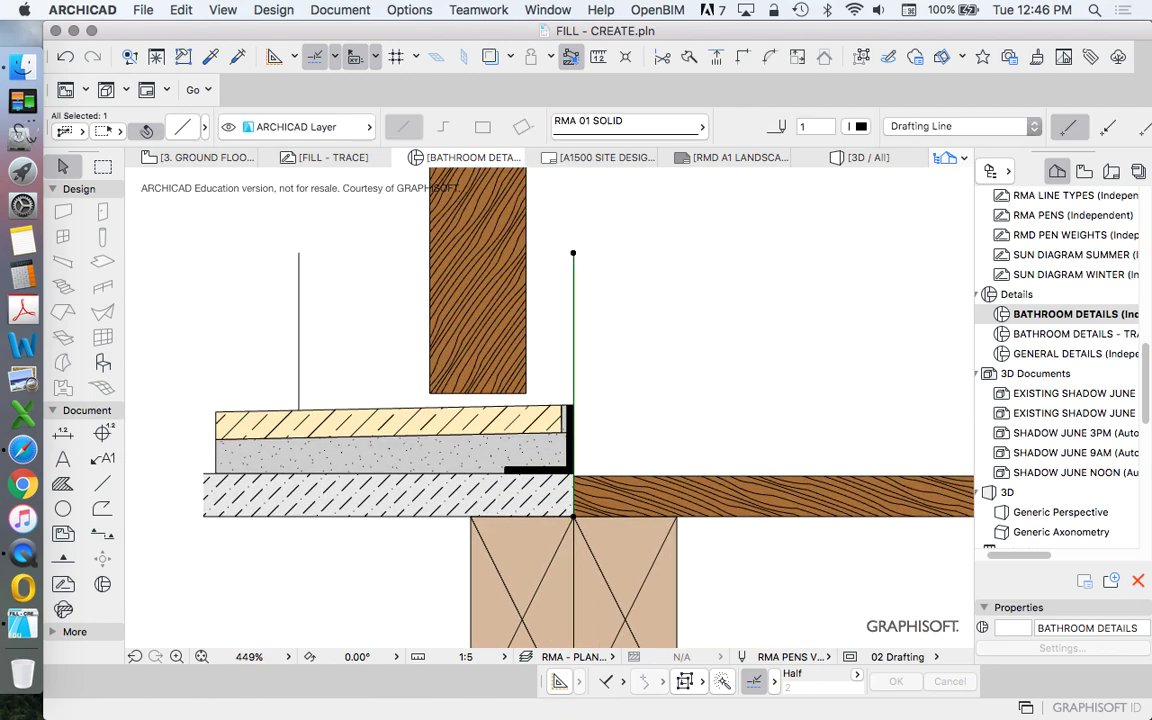
key("Delete")
left_click(299, 332)
key("Delete")
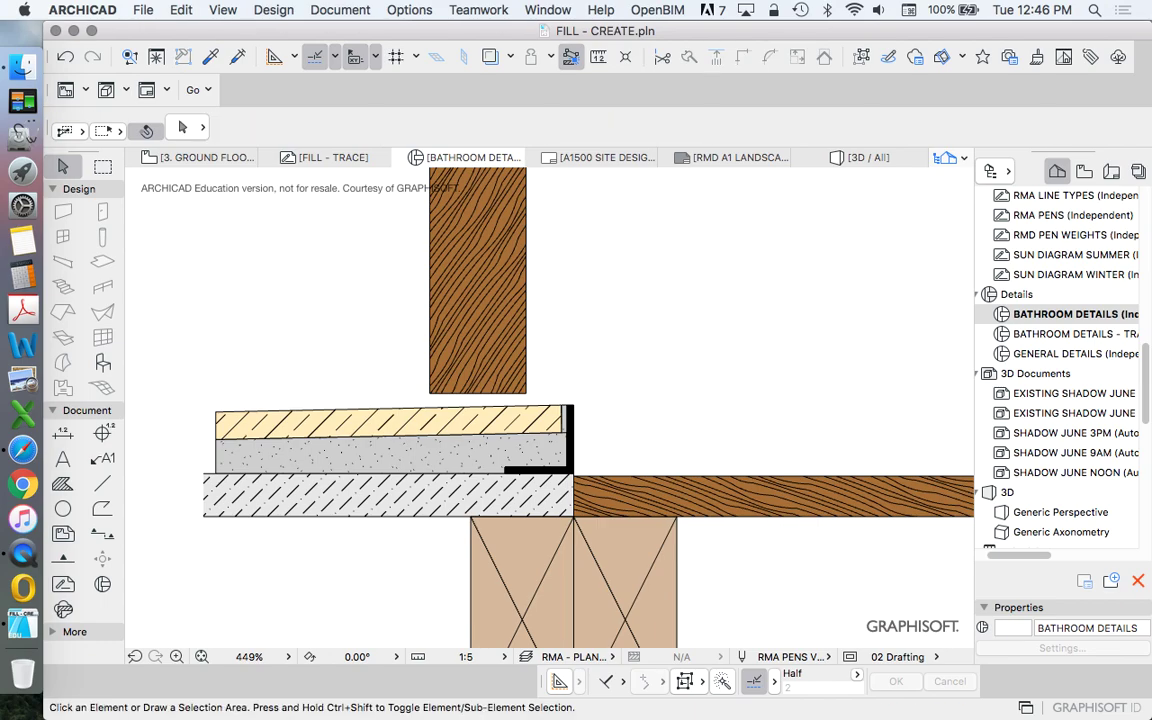
Try to move the stepped membrane lines from the neighbouring floor detail into the doorway's mortar bed, ending at the metal angle.
scroll(704, 449, "down", 6)
scroll(450, 461, "up", 7)
scroll(508, 443, "up", 4)
left_click_drag(326, 247, 430, 365)
right_click(493, 271)
mouse_move(529, 411)
left_click(836, 411)
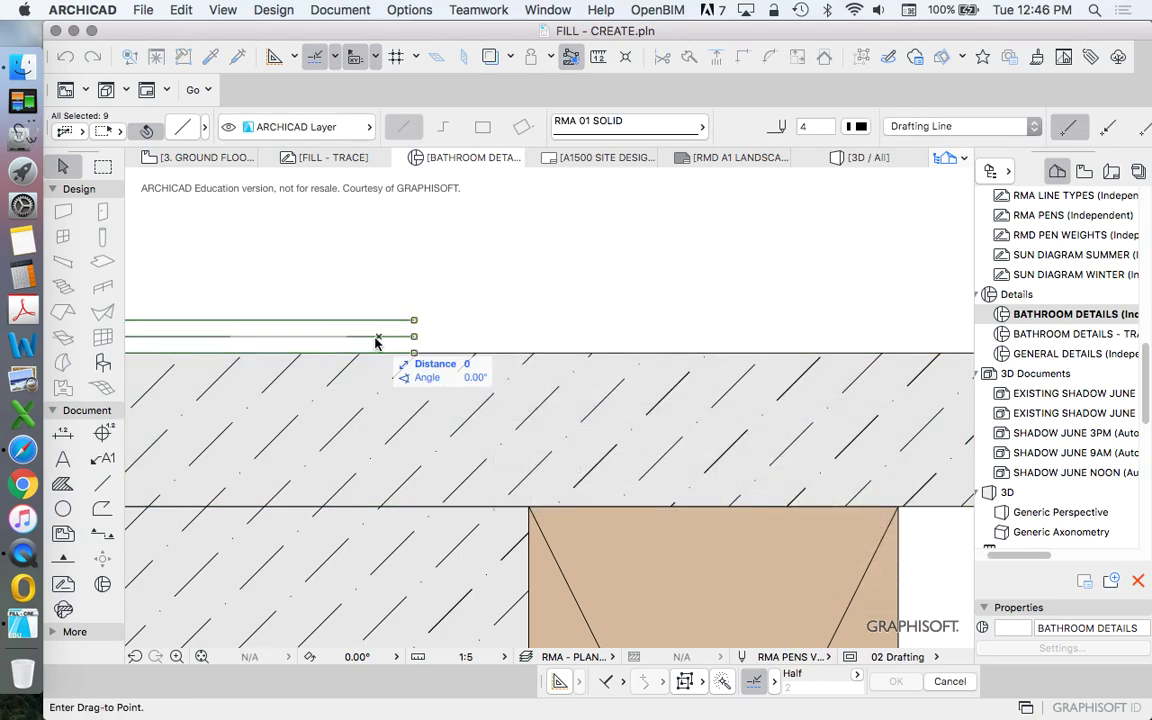
scroll(298, 364, "down", 3)
scroll(298, 364, "down", 3)
scroll(491, 320, "up", 5)
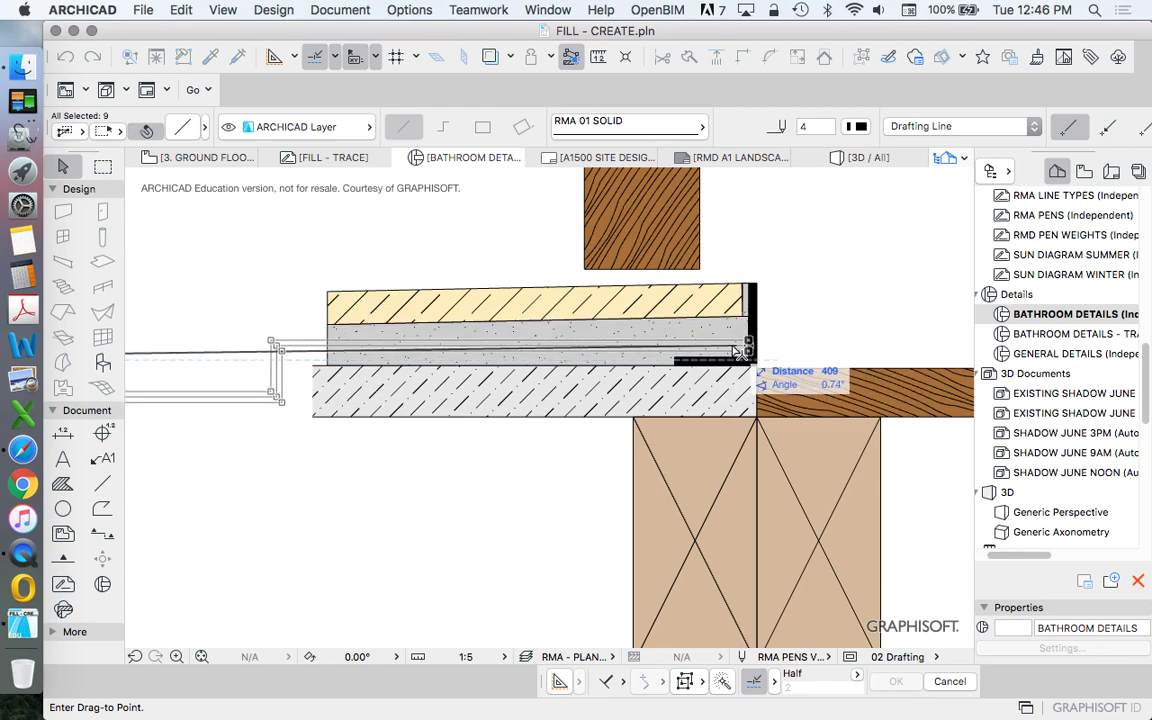
left_click(733, 352)
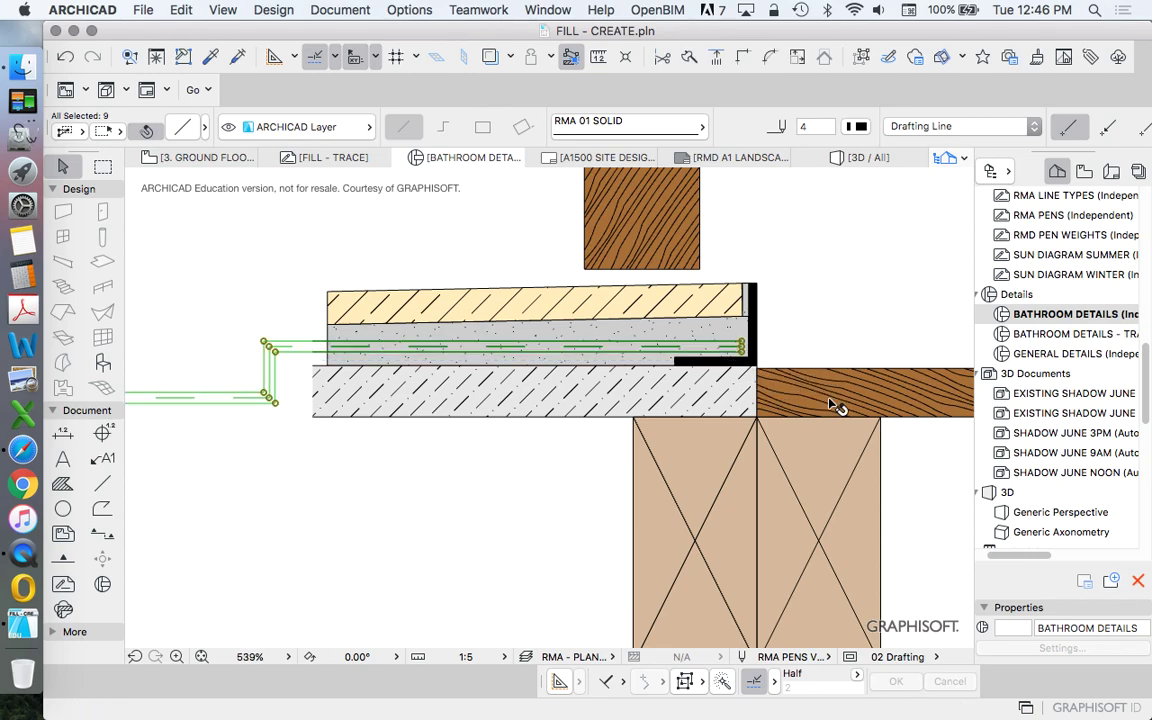
Delete the moved membrane lines from the doorway detail, and undo both the deletion and the move.
scroll(800, 370, "down", 5)
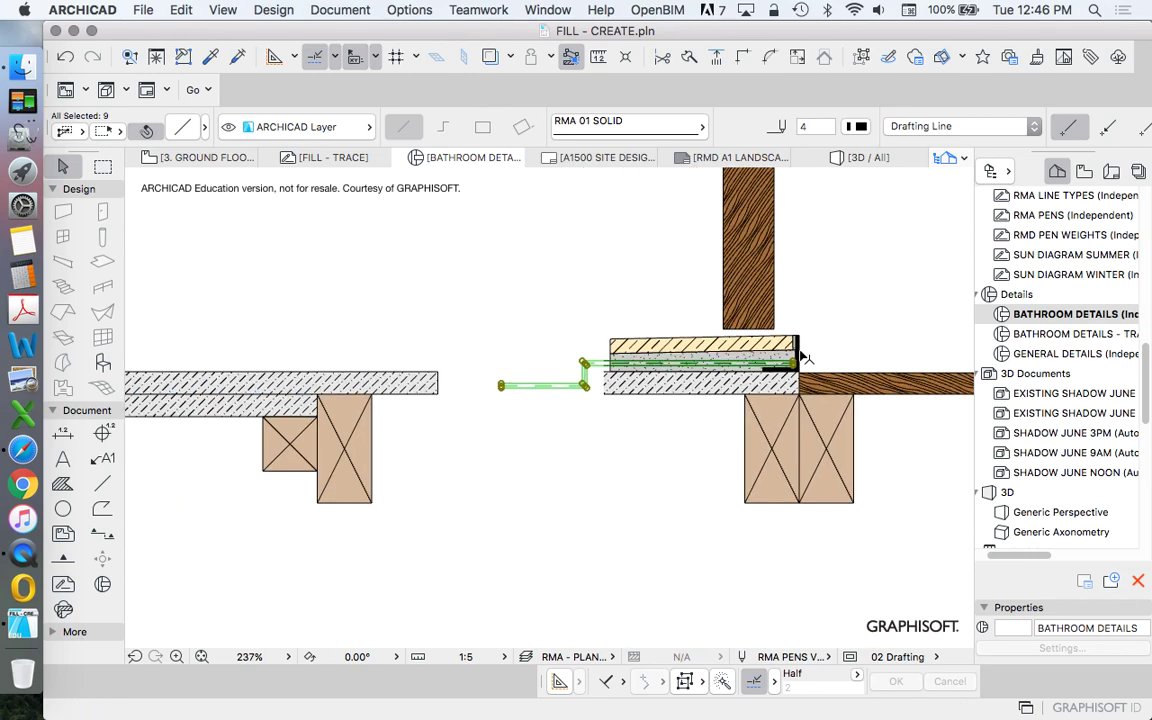
scroll(735, 370, "up", 5)
key("Delete")
scroll(645, 395, "down", 1)
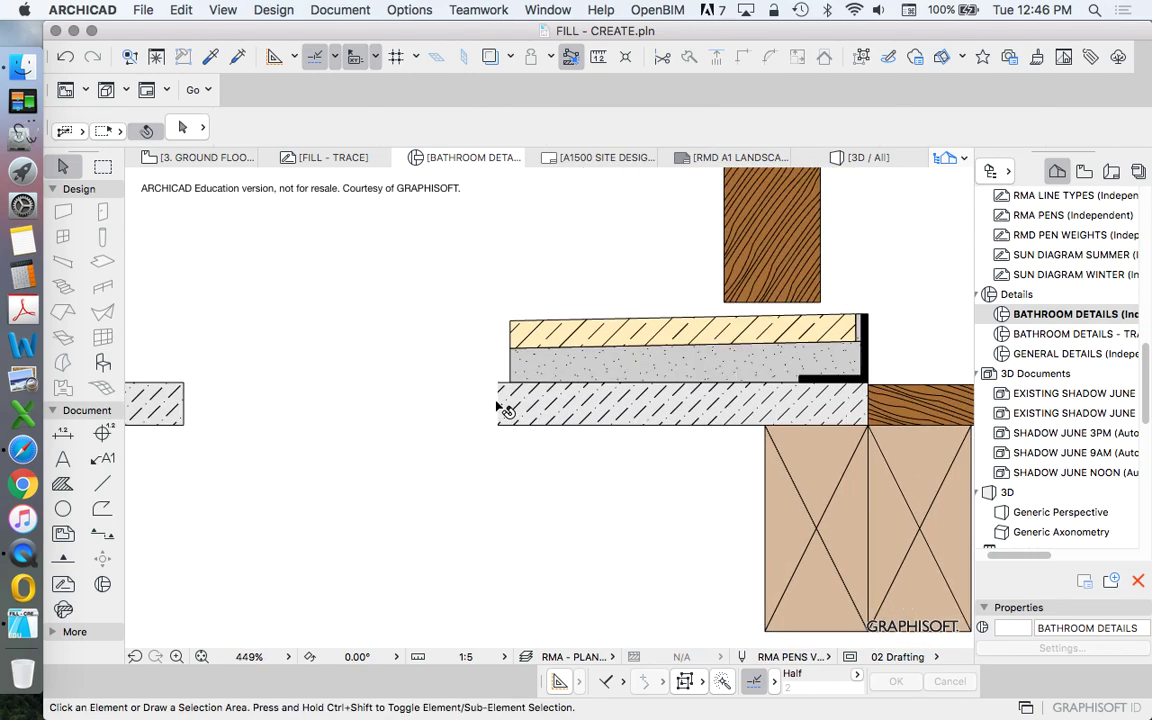
scroll(522, 385, "down", 5)
scroll(210, 402, "up", 6)
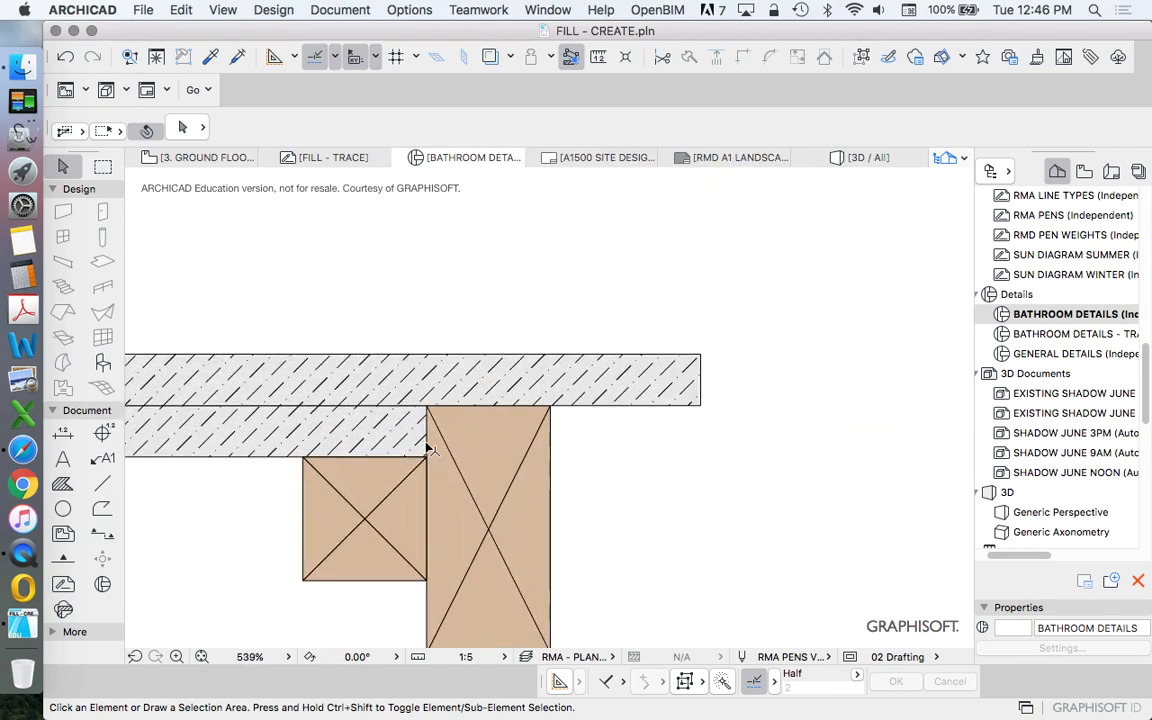
scroll(424, 442, "down", 5)
key("super+z")
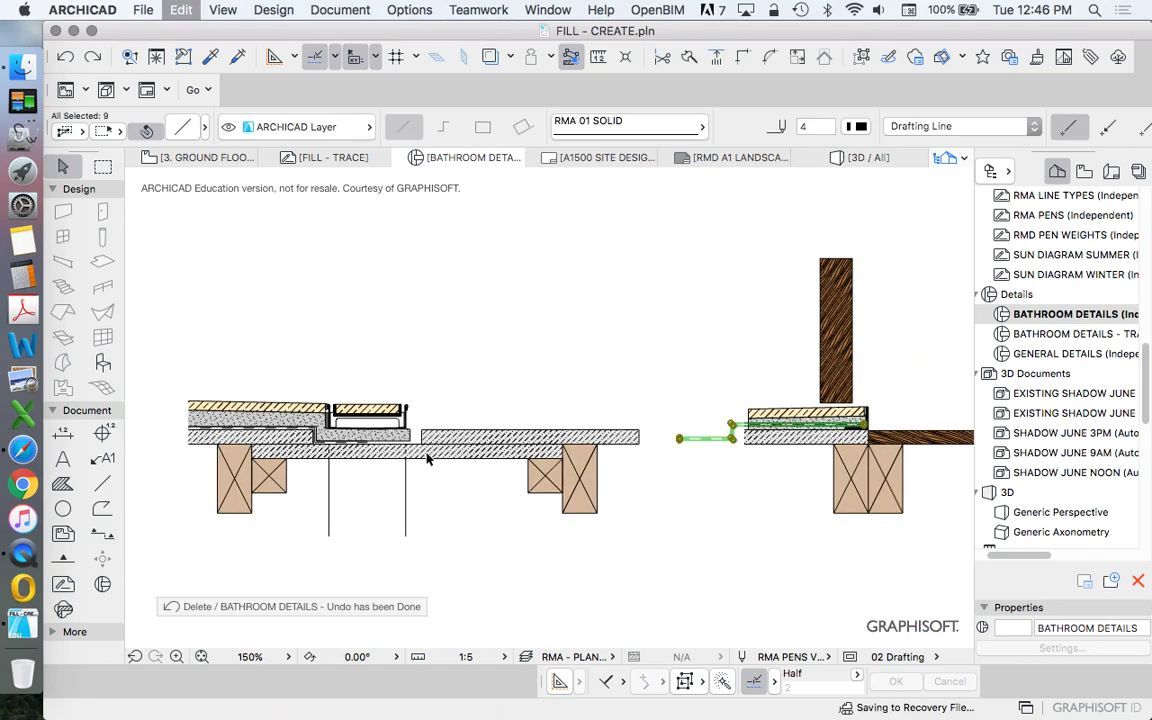
key("super+z")
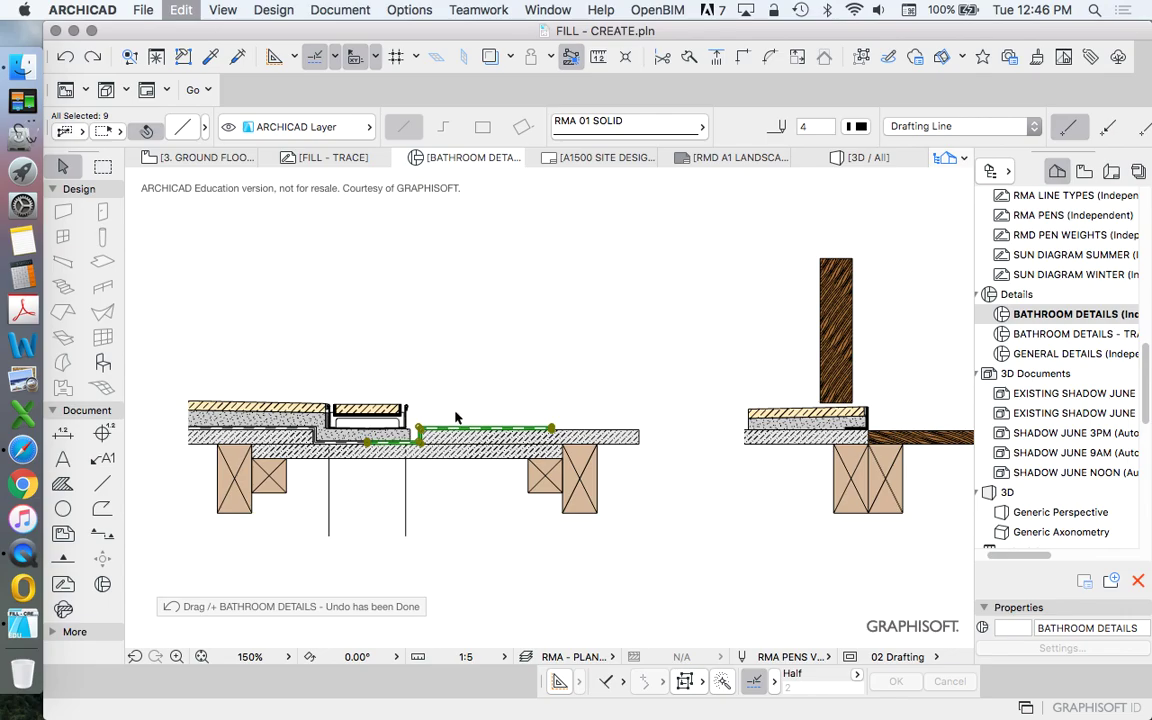
Draw a vertical RMA 07 DASHED line with pen 5 down the metal angle's inner face, using the existing dashed membrane line's settings.
left_click(456, 420)
scroll(470, 432, "up", 6)
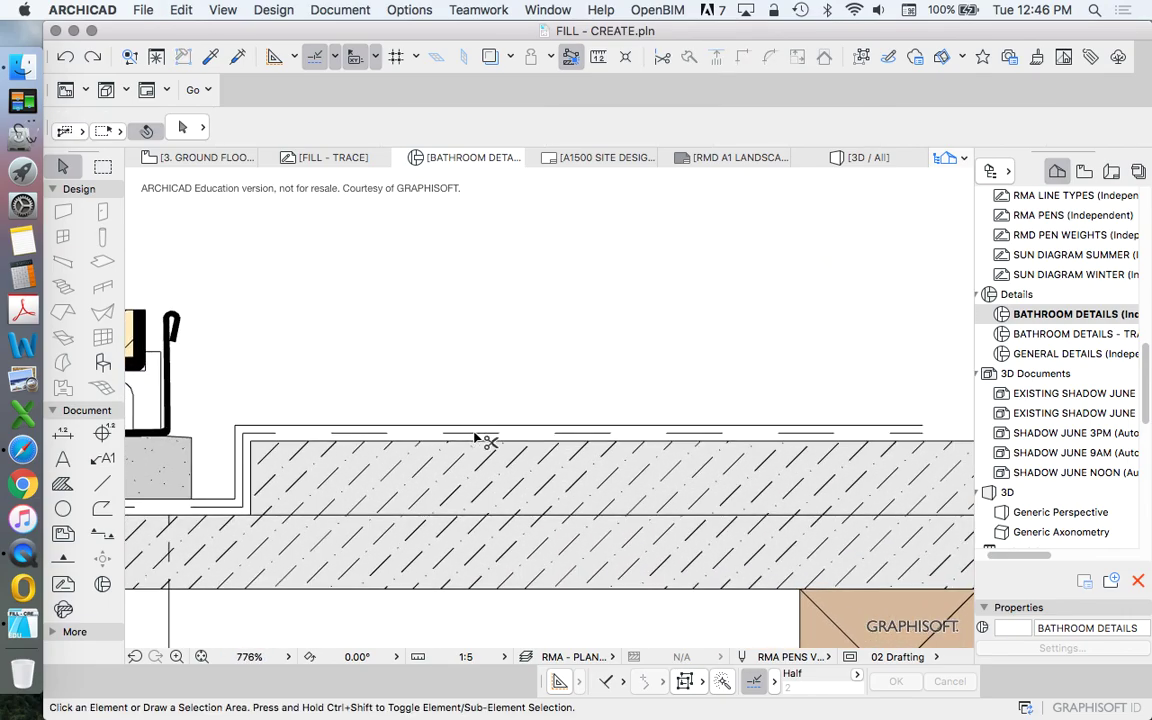
left_click(478, 433, "alt")
scroll(305, 432, "down", 5)
middle_click_drag(725, 436, 342, 448)
scroll(342, 448, "up", 5)
scroll(475, 408, "up", 5)
scroll(608, 305, "down", 2)
middle_click_drag(879, 219, 736, 268)
scroll(736, 268, "up", 1)
left_click(730, 258)
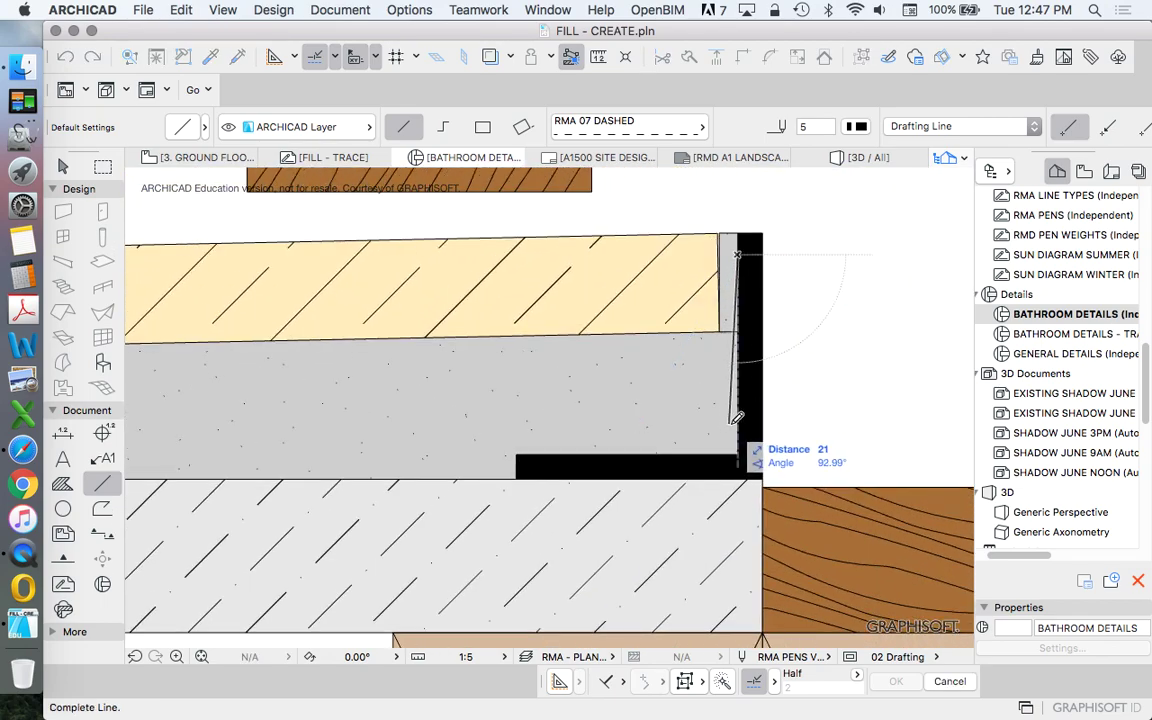
left_click(737, 454)
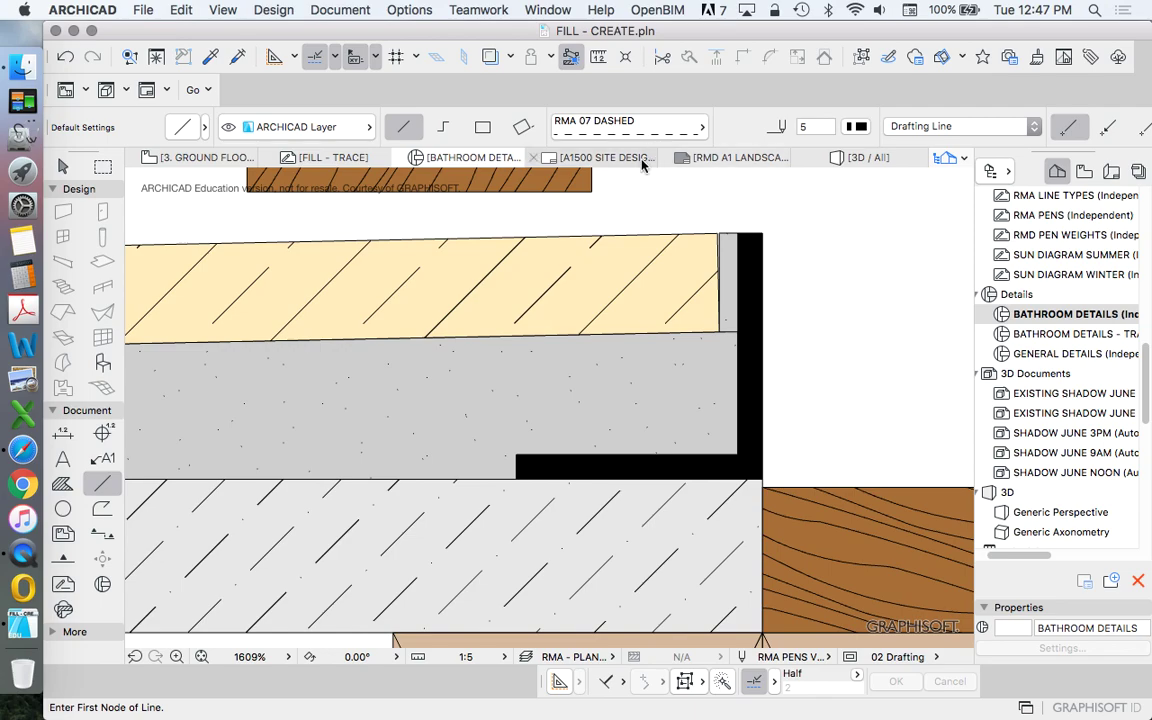
Continue the dashed membrane over the angle's horizontal leg, slope it at 225° down to the floor sheet, and run it along the sheet's top.
left_click(508, 447)
left_click(508, 447)
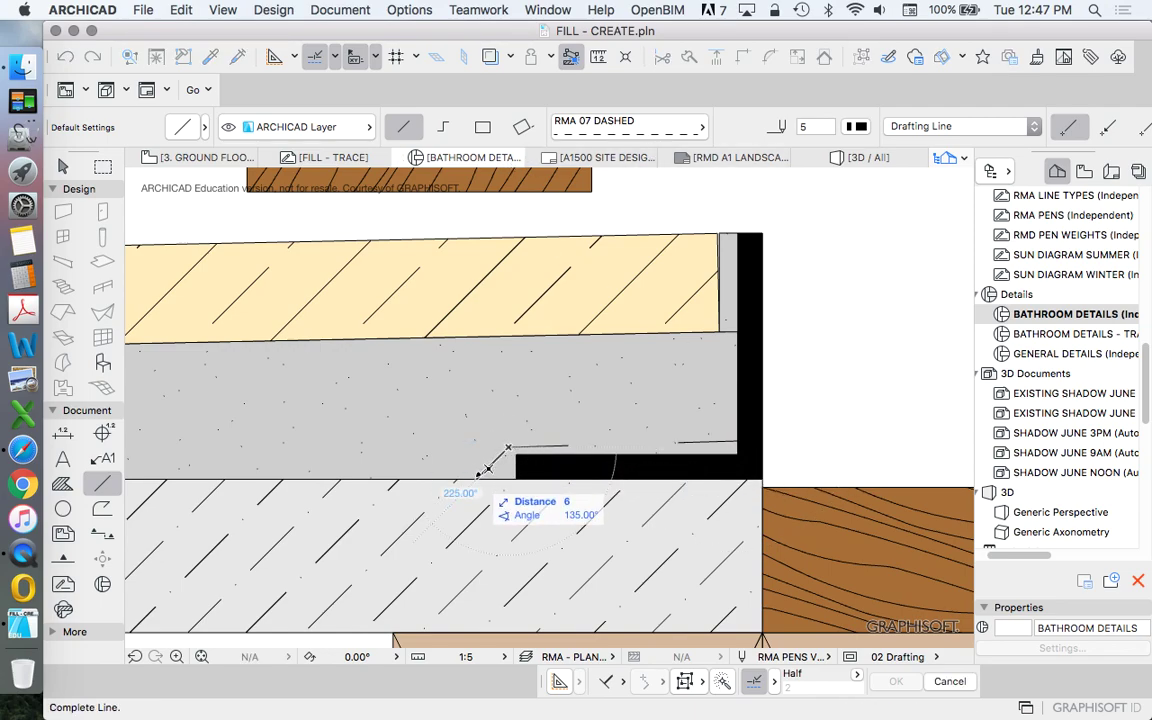
left_click(478, 478)
left_click(478, 478)
left_click(196, 478)
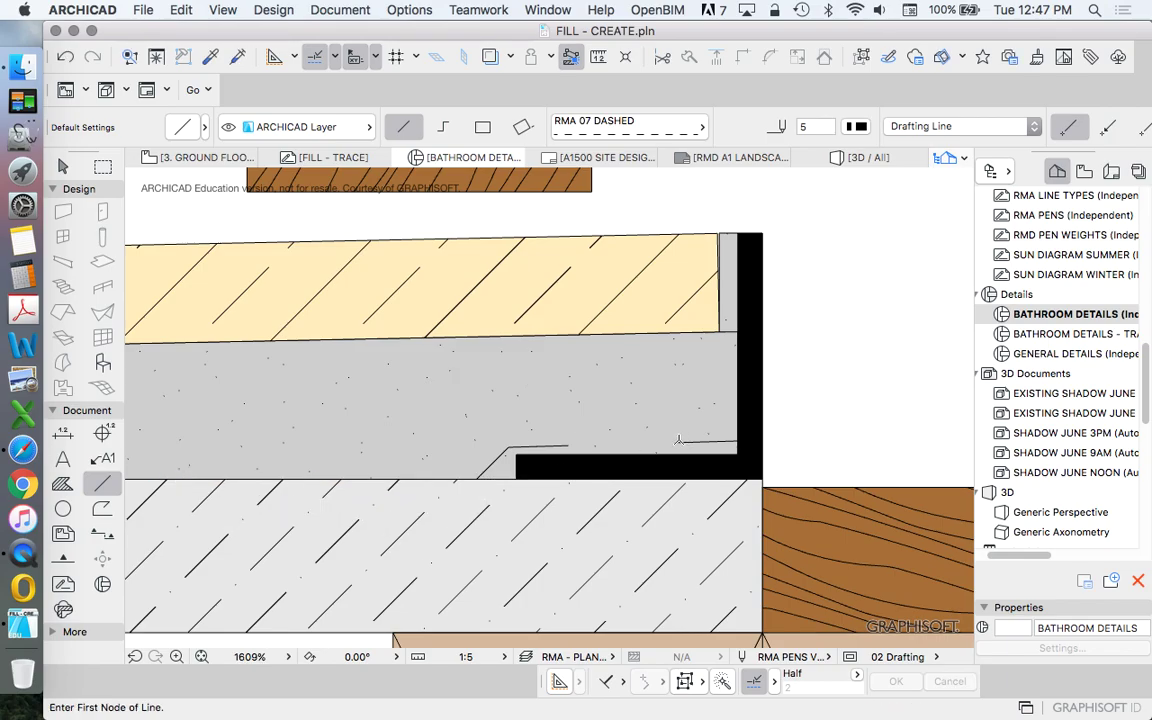
Display the lines in their true weights and check the dashed membrane around the metal angle.
scroll(677, 440, "down", 4)
right_click(686, 268)
left_click(740, 324)
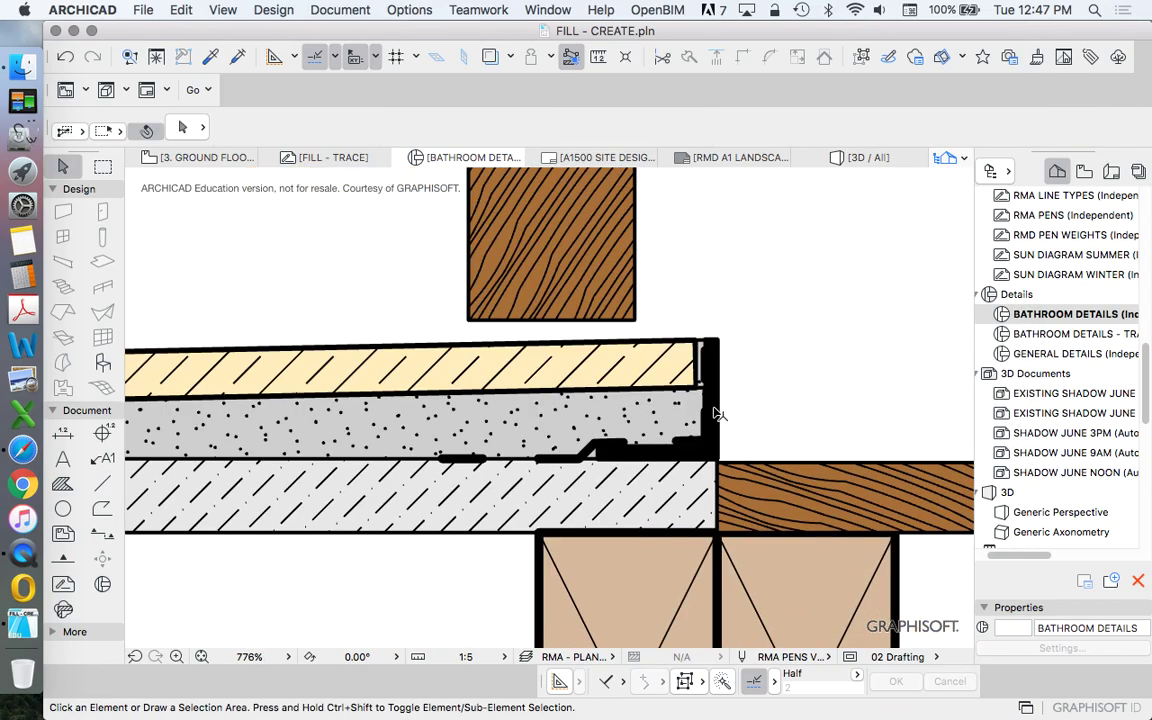
scroll(716, 413, "up", 1)
scroll(774, 417, "down", 4)
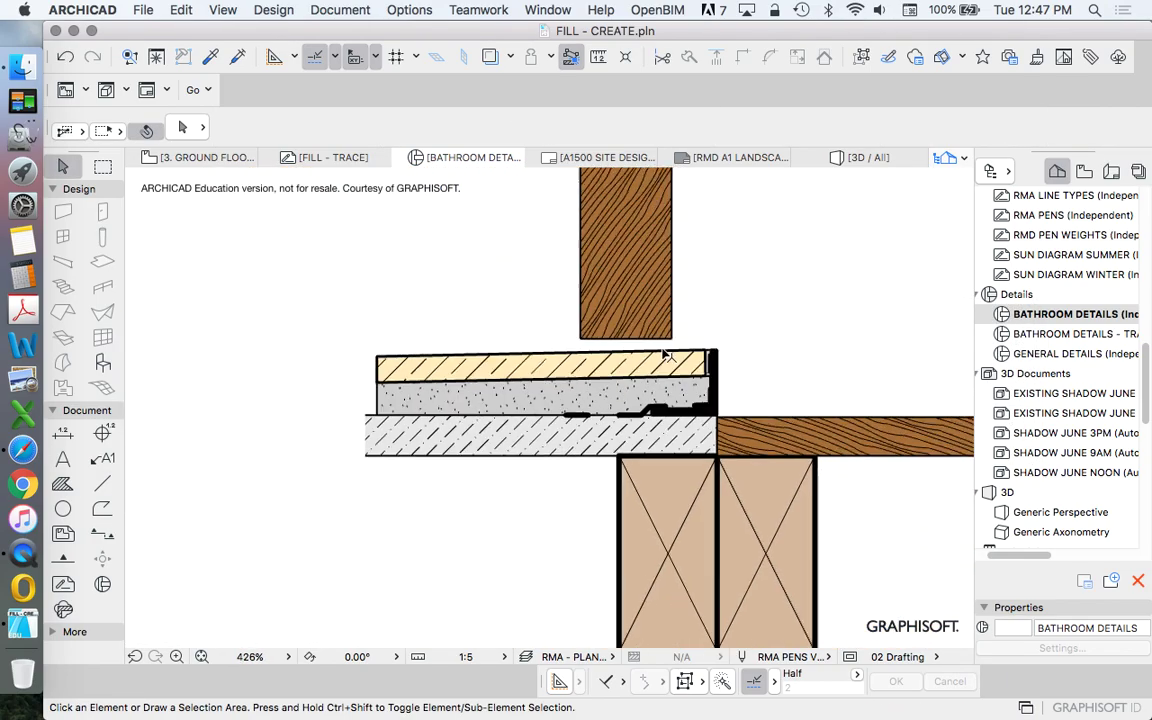
Check the doorway section in the bathroom trace reference detail, including the carpet beside the metal angle, and return to the BATHROOM DETAILS drawing.
scroll(665, 358, "down", 3)
scroll(548, 408, "down", 6)
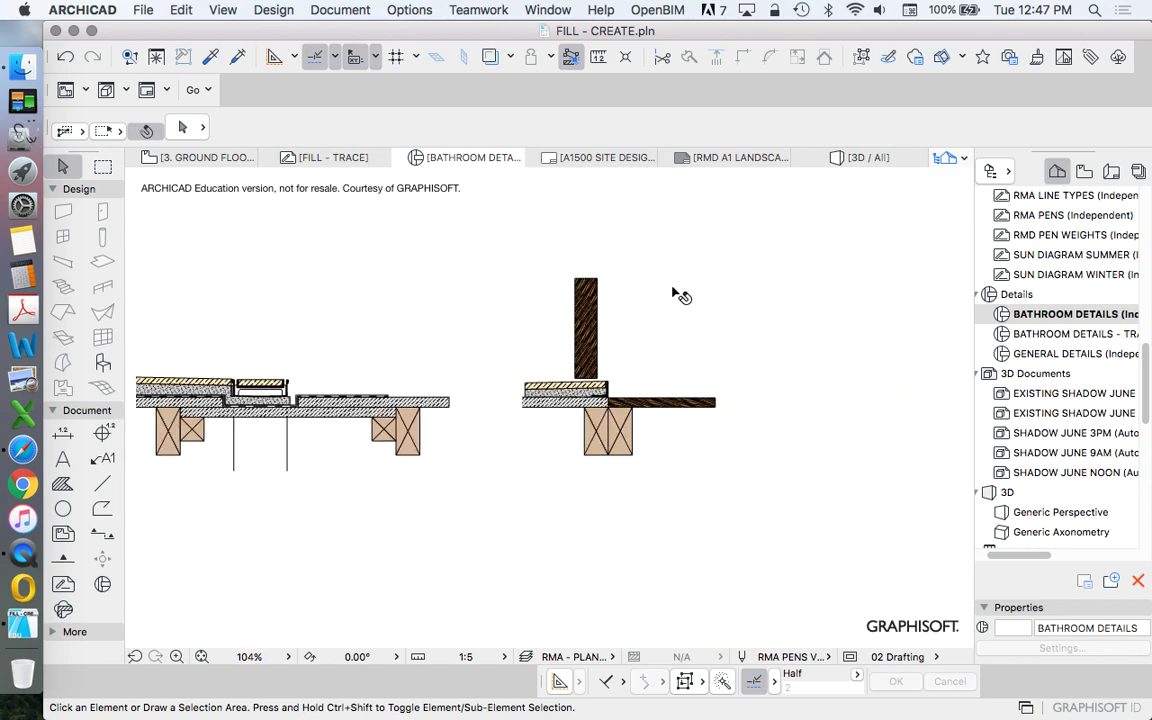
double_click(1070, 335)
scroll(752, 393, "up", 3)
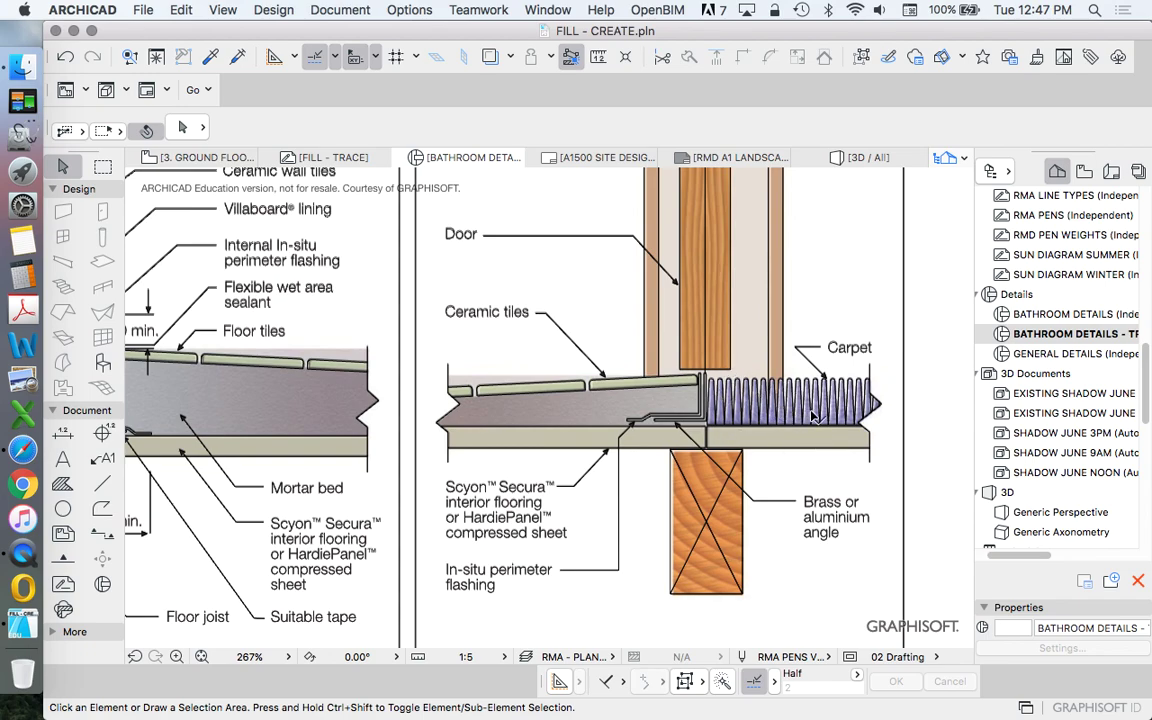
left_click(490, 56)
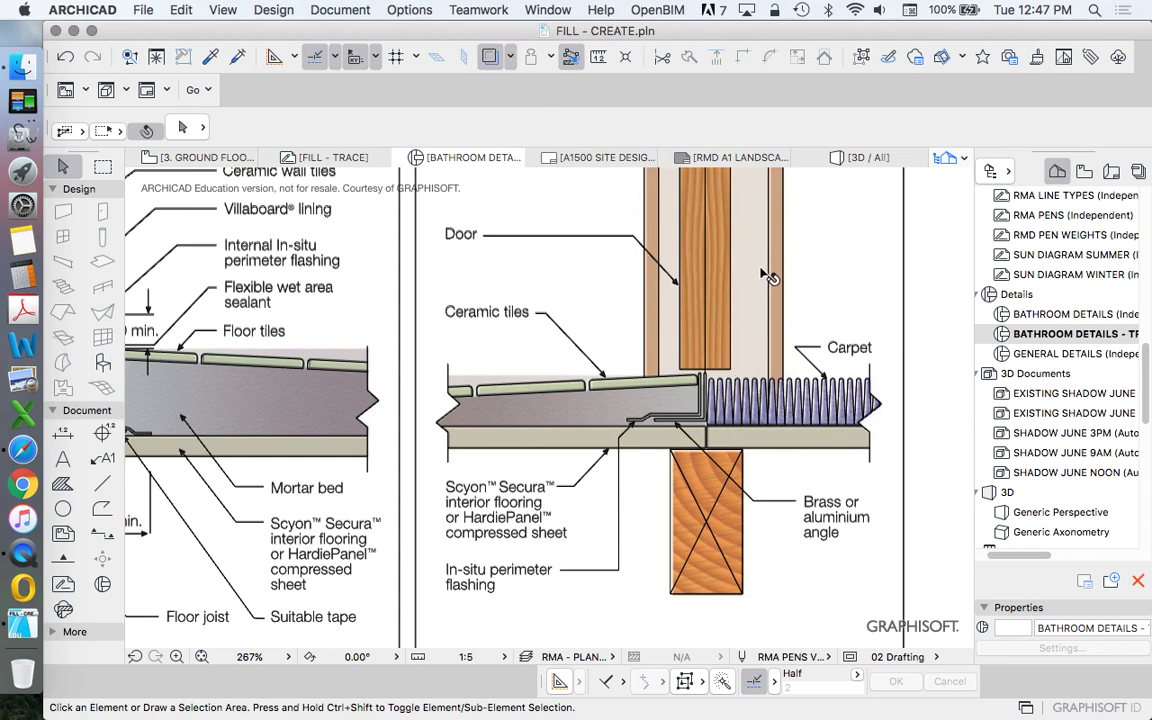
double_click(1062, 314)
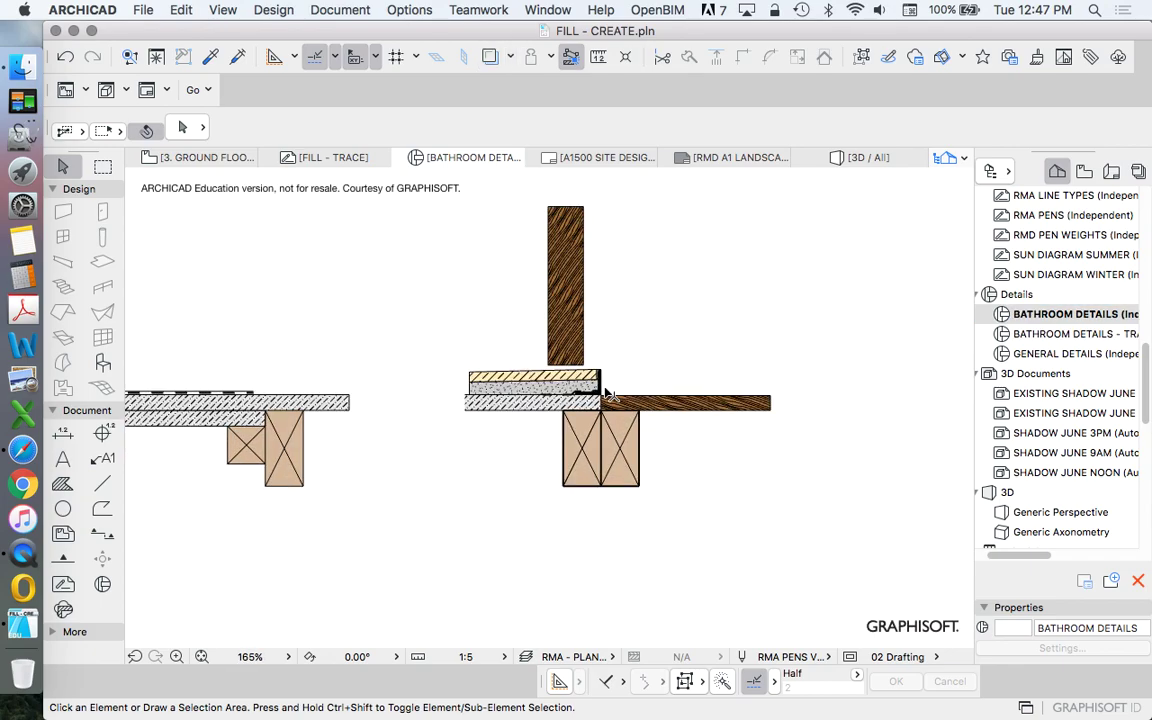
left_click(102, 483)
scroll(700, 392, "down", 5)
scroll(592, 398, "up", 2)
scroll(592, 398, "up", 3)
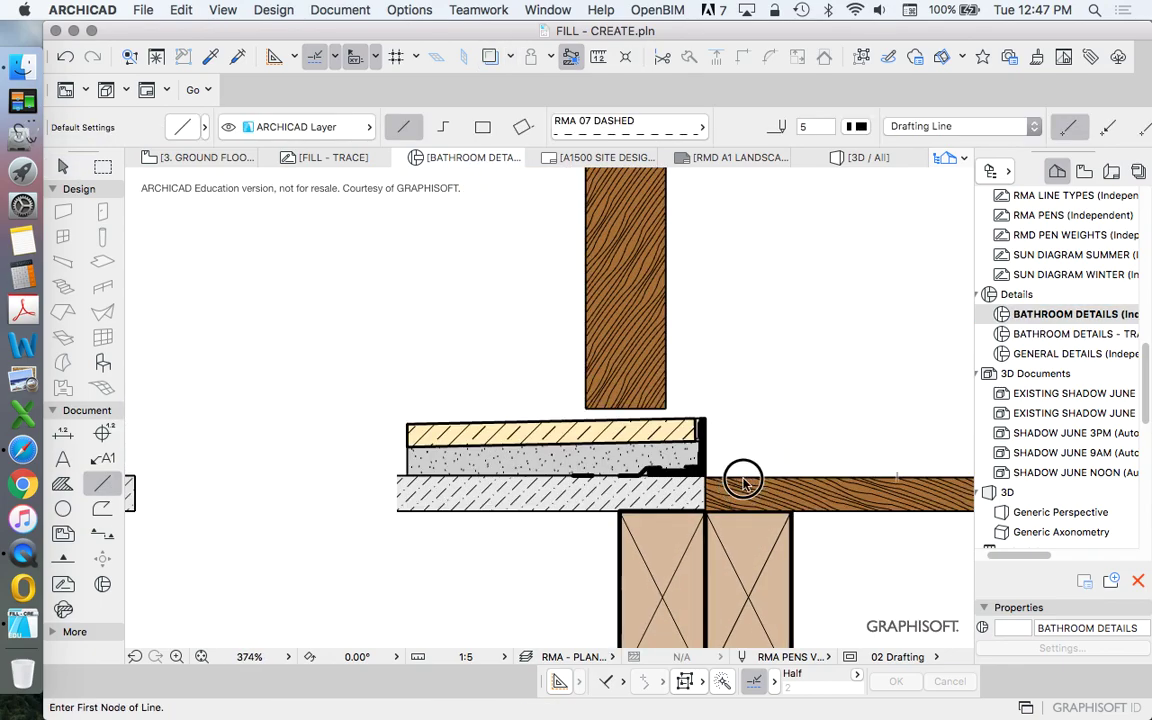
left_click(741, 476)
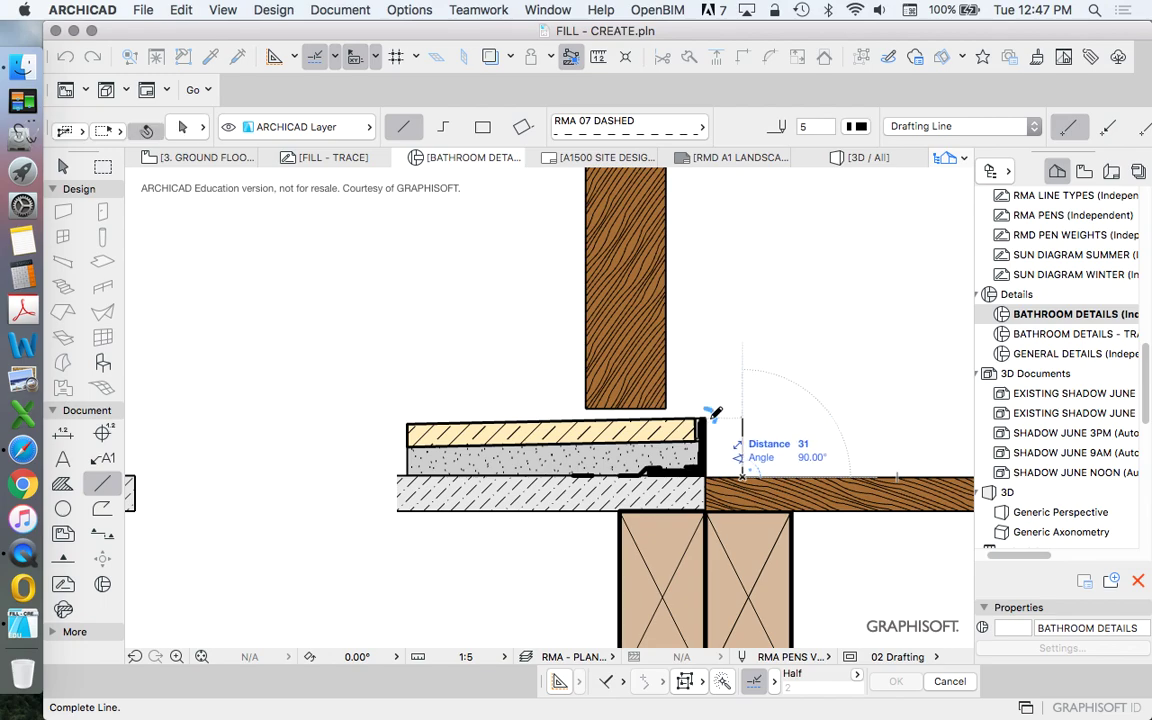
key("Escape")
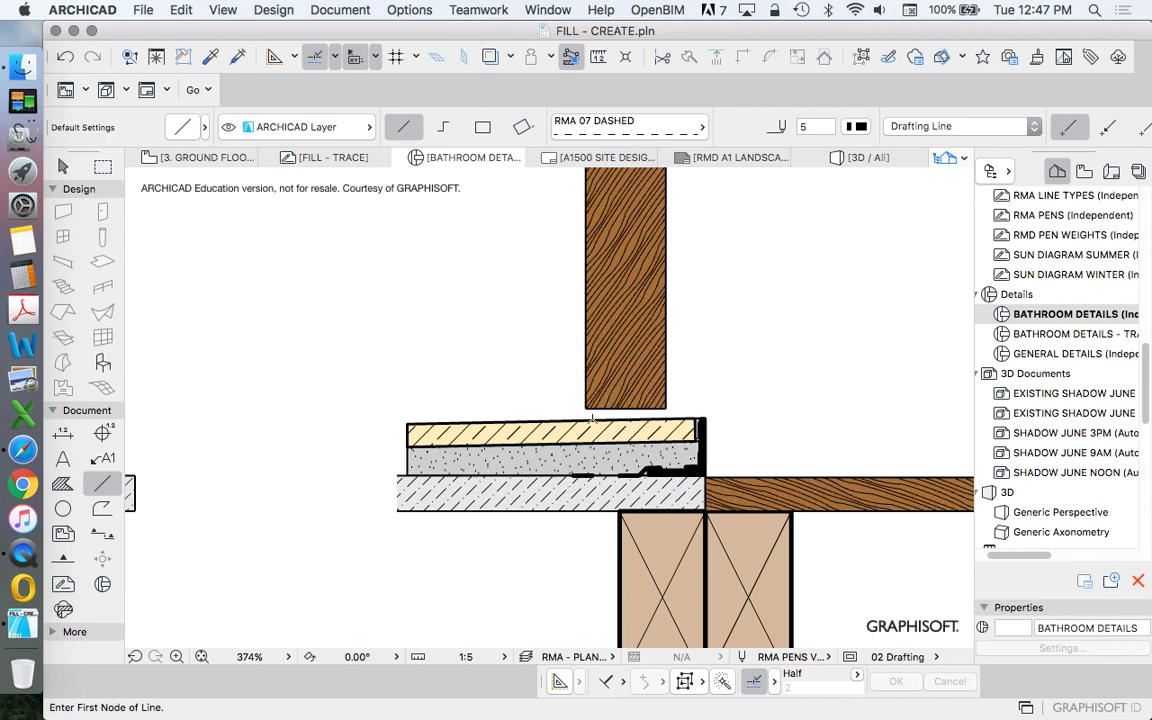
Examine the doorway detail up close and review it alongside the floor waste and wall junction details.
scroll(592, 418, "down", 5)
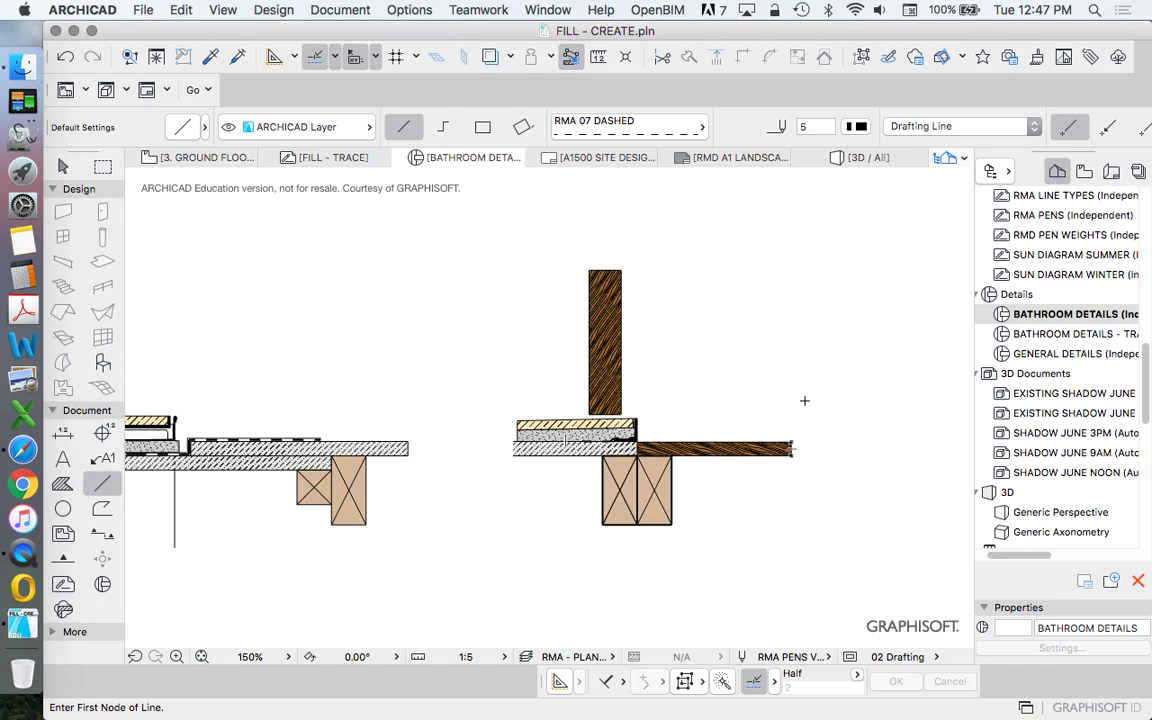
scroll(660, 331, "up", 5)
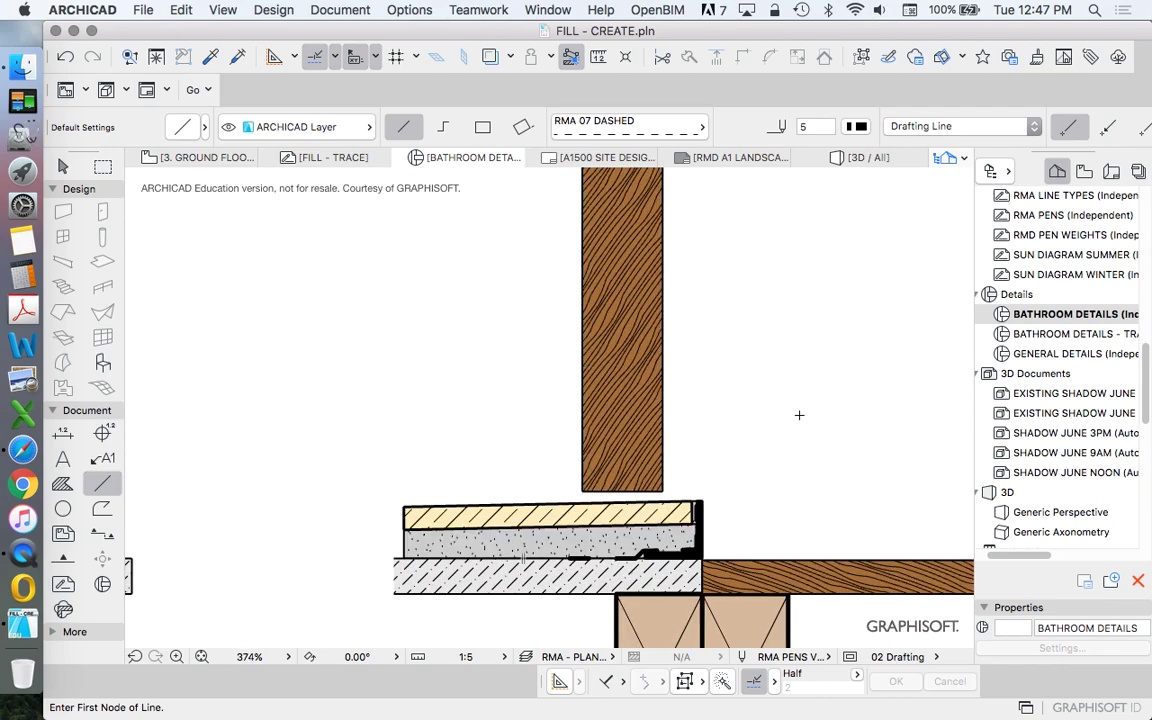
scroll(612, 405, "down", 4)
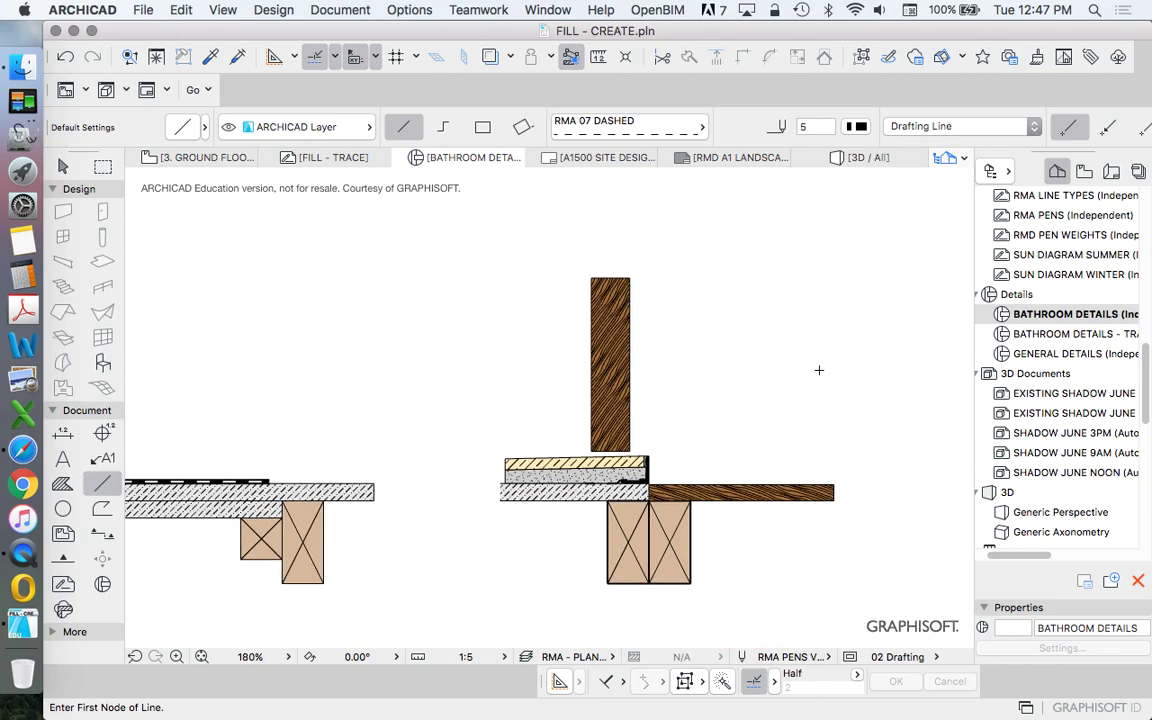
scroll(804, 421, "down", 3)
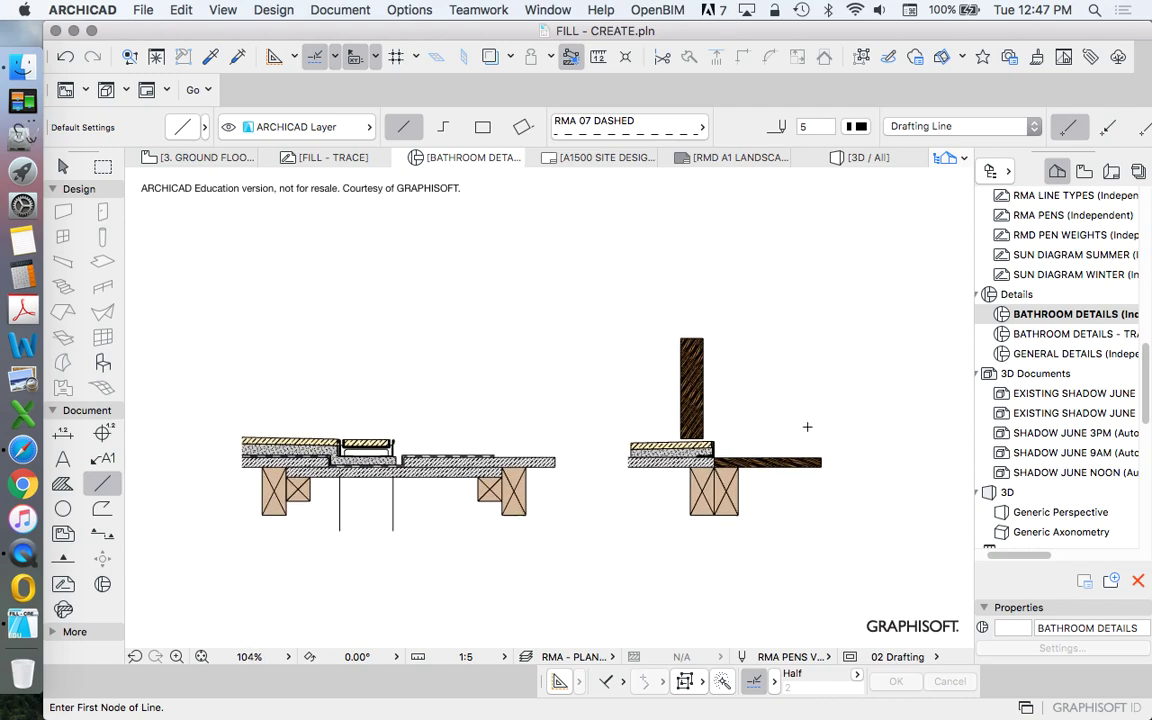
scroll(660, 486, "up", 4)
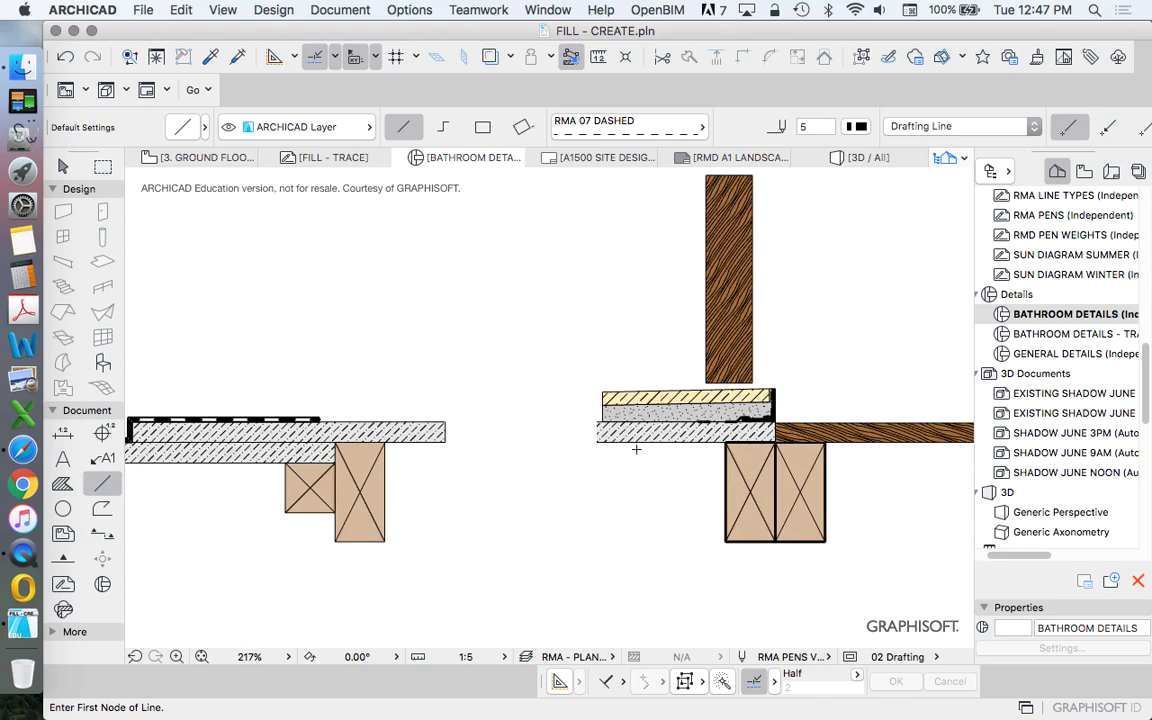
scroll(730, 418, "up", 5)
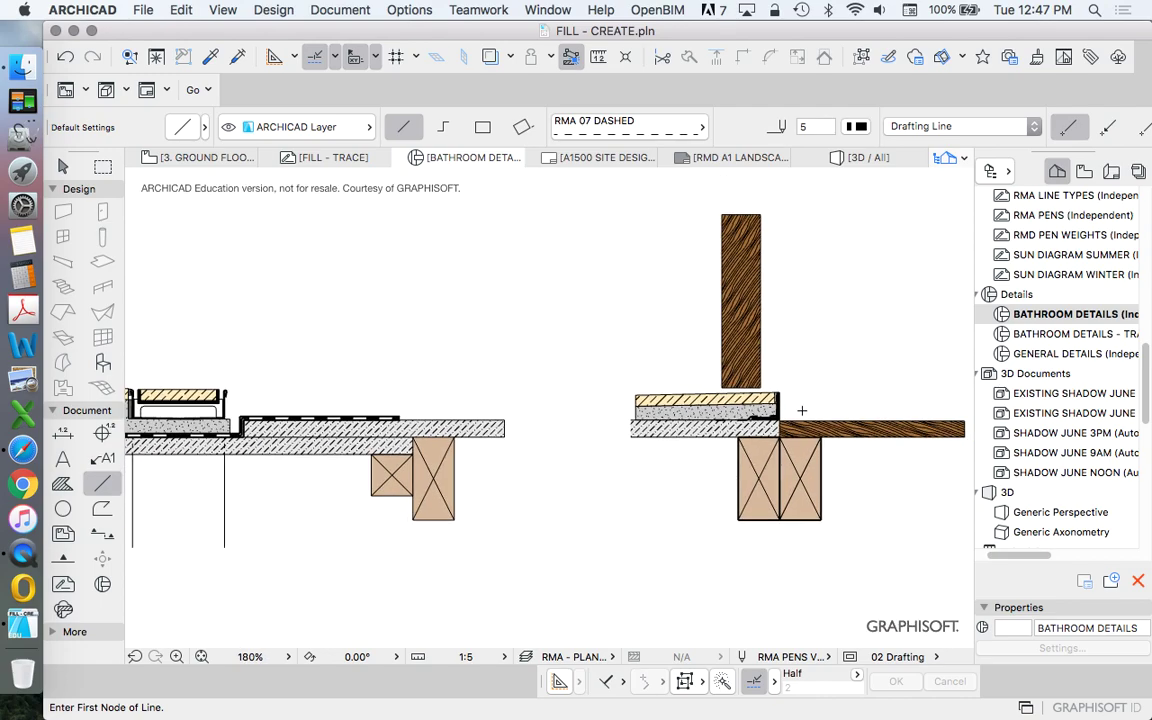
scroll(737, 325, "down", 6)
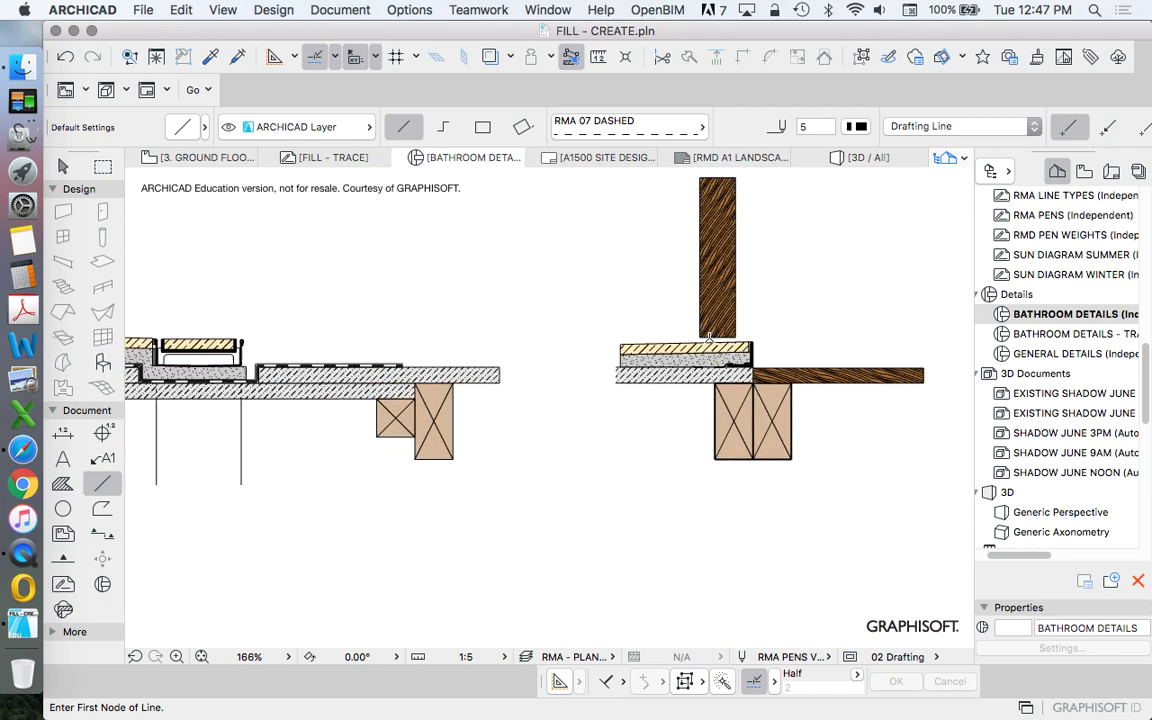
scroll(784, 321, "down", 3)
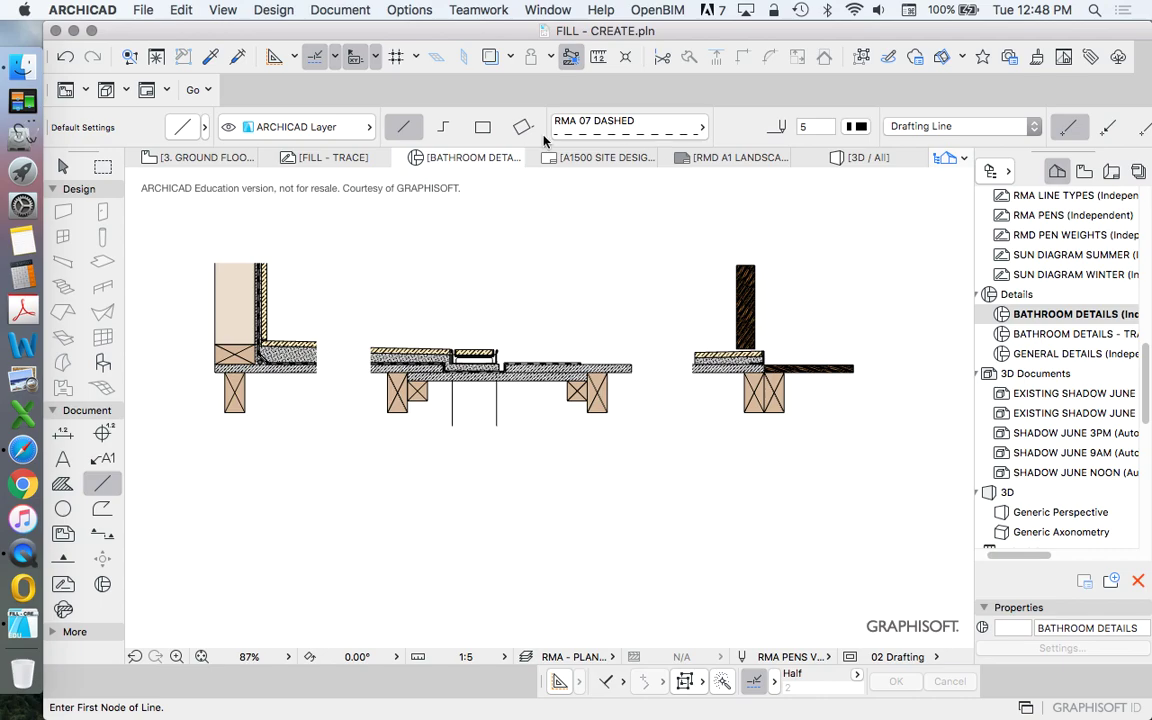
left_click(23, 553)
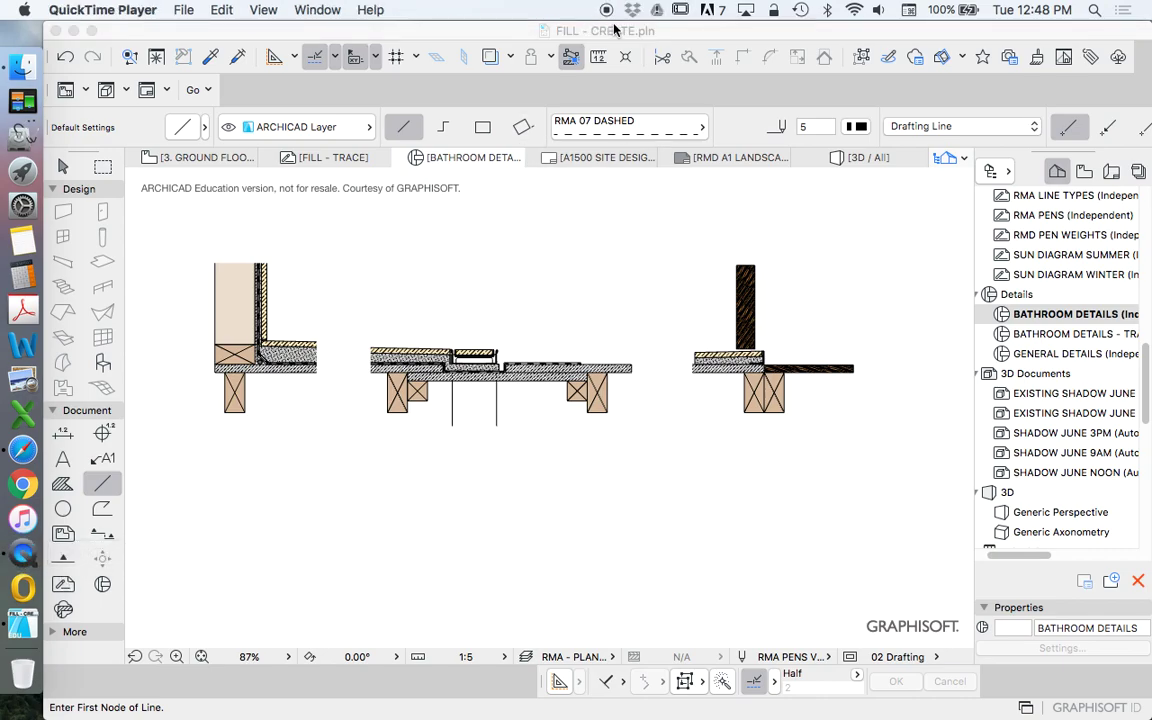